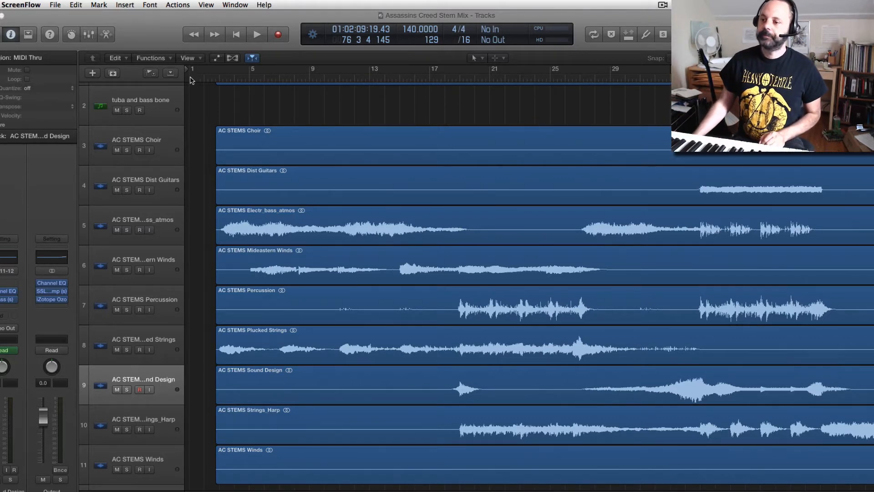
Move the AC STEMS Brass track below the tuba and bass bone track and widen the track headers to reveal the volume sliders
{"action": "scroll", "coordinate": [228, 126], "scroll_direction": "up", "scroll_amount": 2}
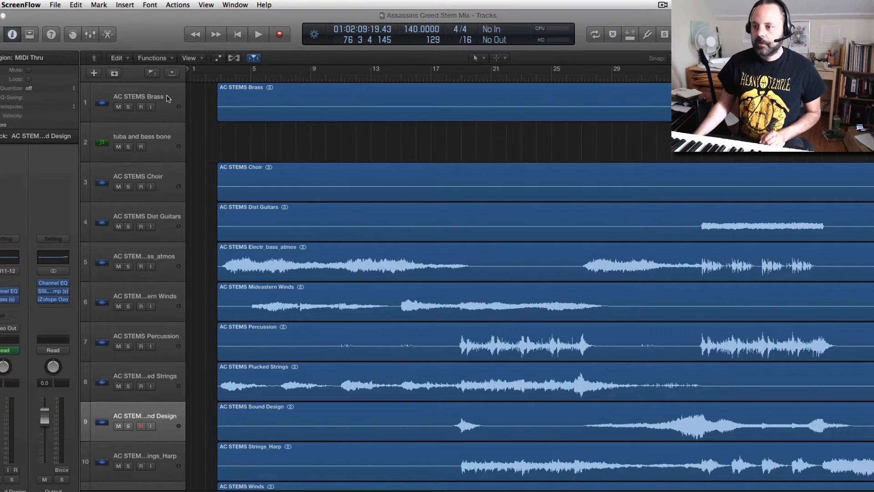
{"action": "left_click_drag", "start_coordinate": [167, 98], "coordinate": [166, 145]}
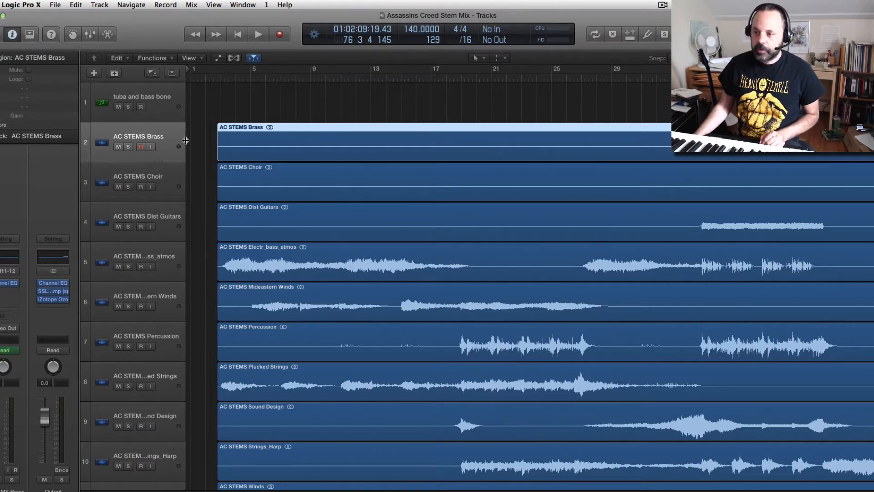
{"action": "left_click_drag", "start_coordinate": [185, 140], "coordinate": [226, 141]}
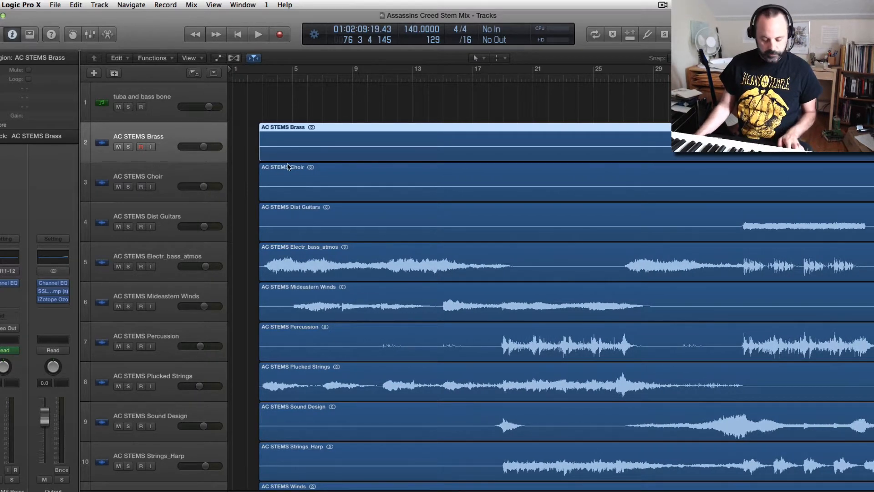
Review the tracks' volume automation and look over all stems along the full length of the arrangement
{"action": "key", "text": "a"}
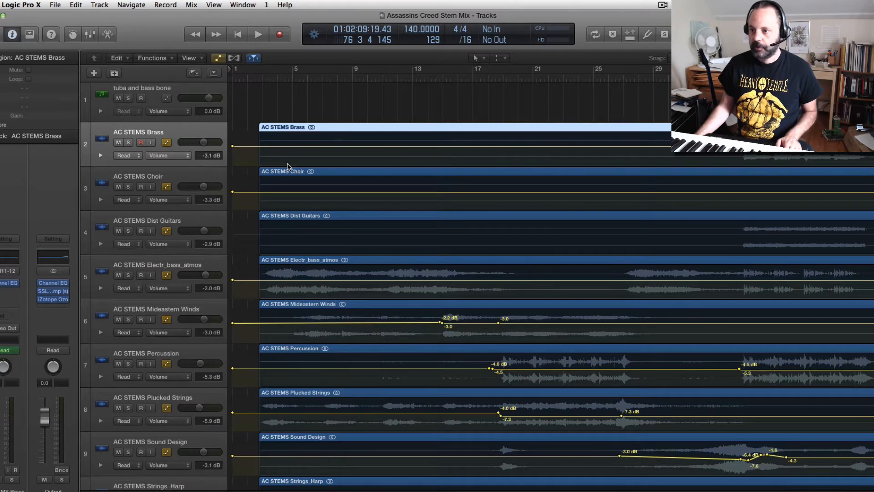
{"action": "key", "text": "a"}
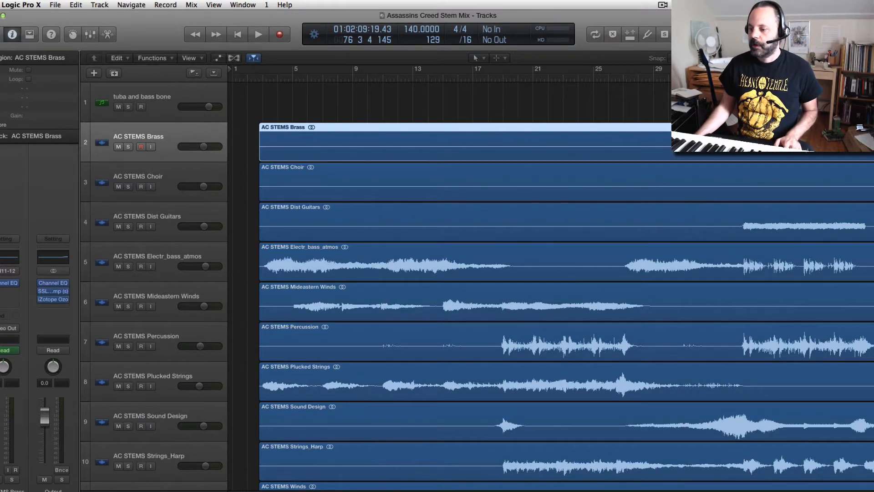
{"action": "scroll", "coordinate": [559, 482], "scroll_direction": "right", "scroll_amount": 15}
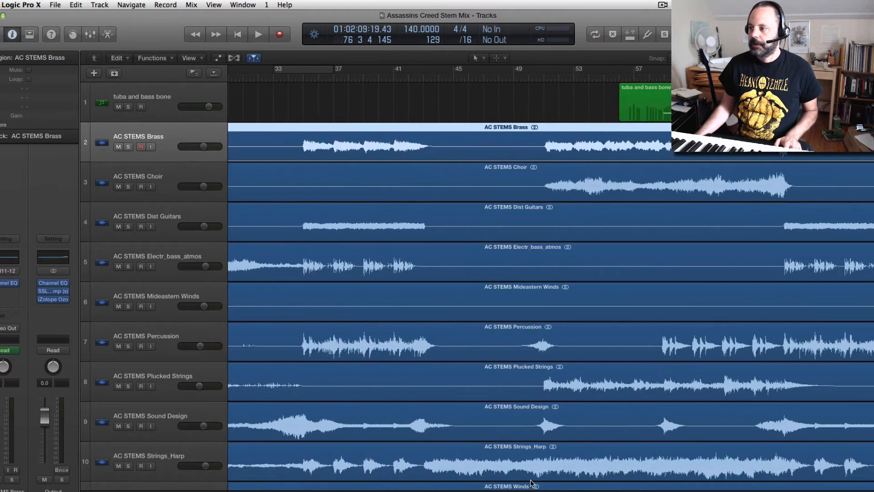
{"action": "scroll", "coordinate": [358, 470], "scroll_direction": "left", "scroll_amount": 15}
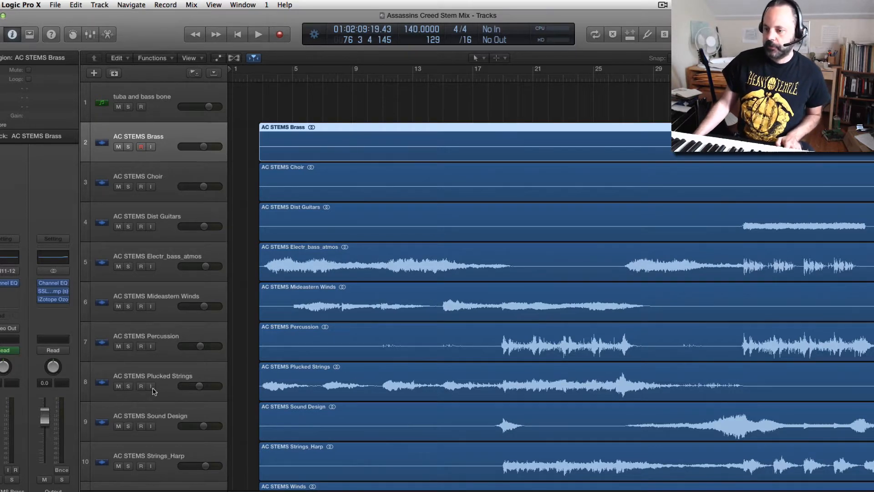
{"action": "scroll", "coordinate": [160, 387], "scroll_direction": "down", "scroll_amount": 2}
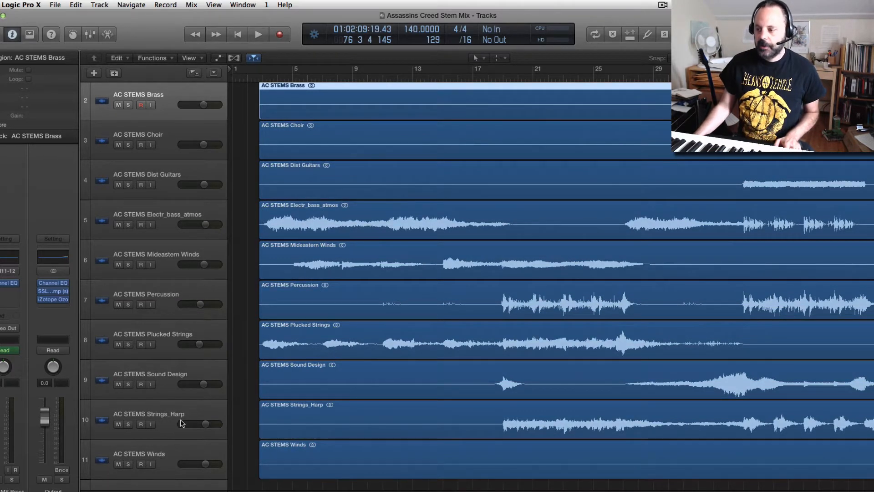
{"action": "scroll", "coordinate": [181, 423], "scroll_direction": "down", "scroll_amount": 3}
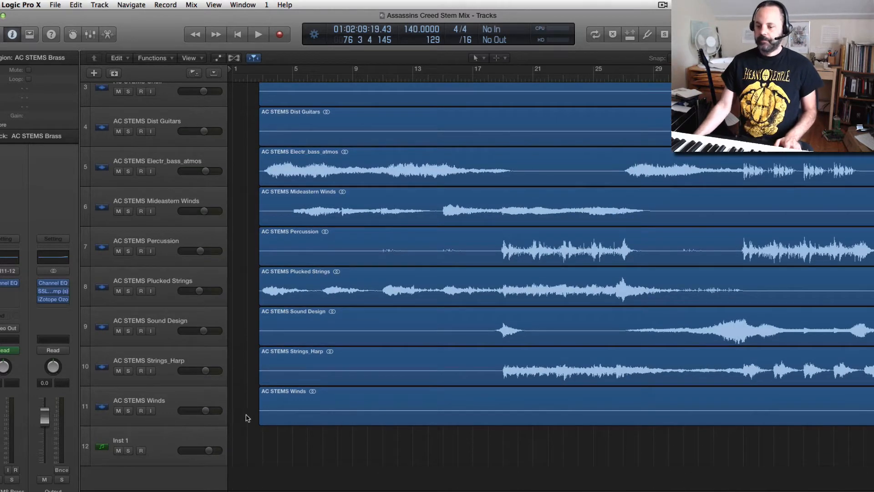
{"action": "scroll", "coordinate": [550, 277], "scroll_direction": "right", "scroll_amount": 5}
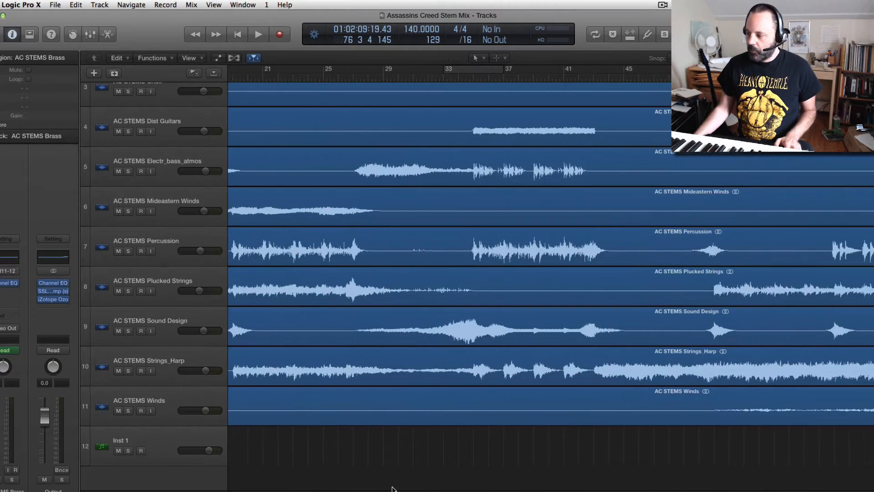
{"action": "scroll", "coordinate": [290, 485], "scroll_direction": "left", "scroll_amount": 5}
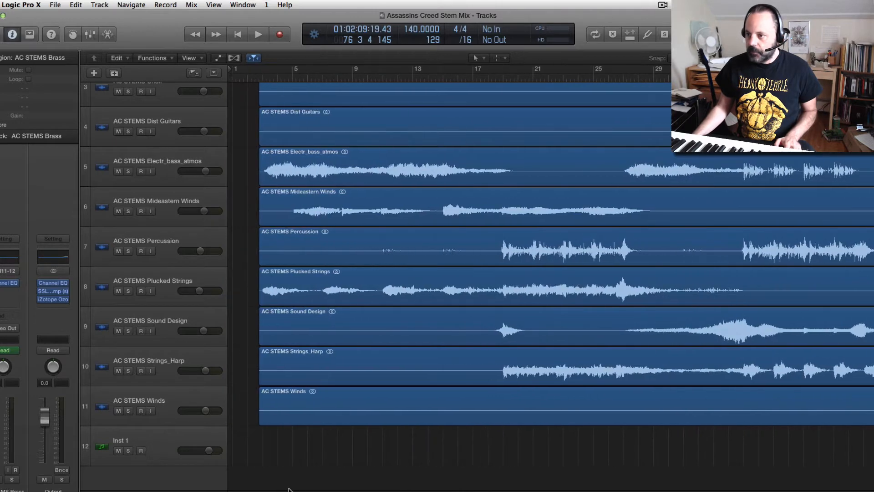
{"action": "scroll", "coordinate": [379, 455], "scroll_direction": "up", "scroll_amount": 5}
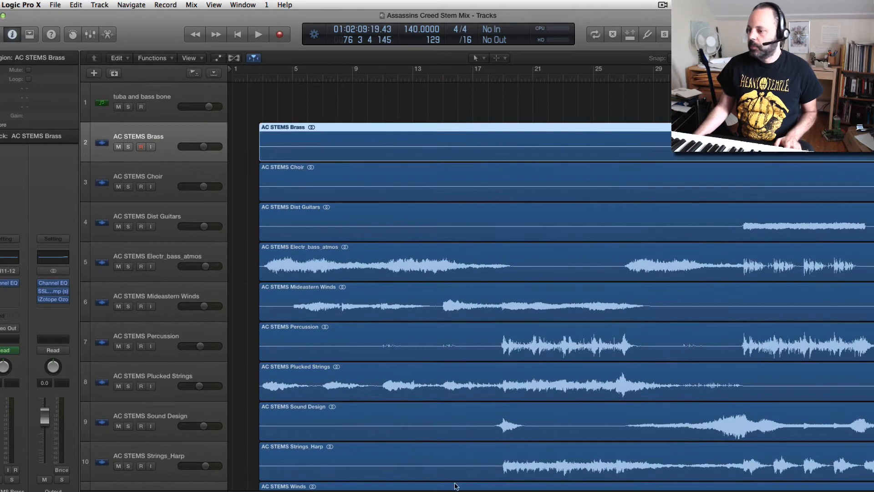
{"action": "scroll", "coordinate": [559, 488], "scroll_direction": "right", "scroll_amount": 10}
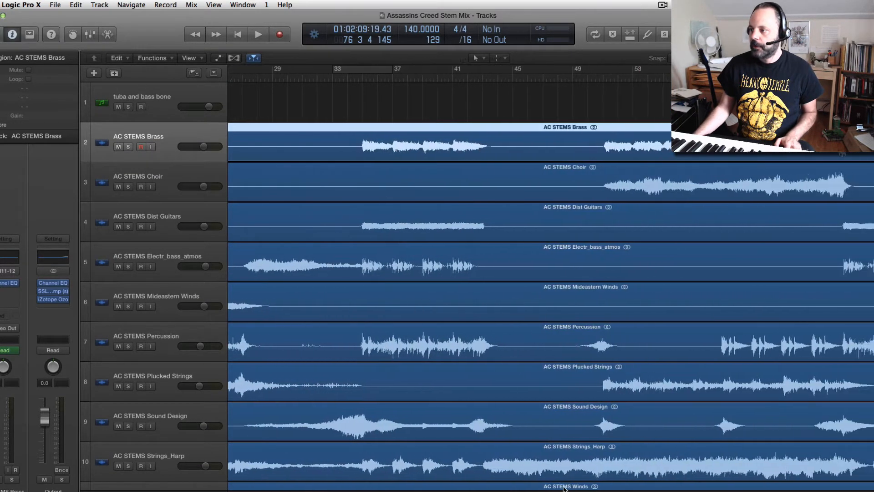
{"action": "scroll", "coordinate": [560, 488], "scroll_direction": "right", "scroll_amount": 10}
{"action": "scroll", "coordinate": [500, 318], "scroll_direction": "left", "scroll_amount": 2}
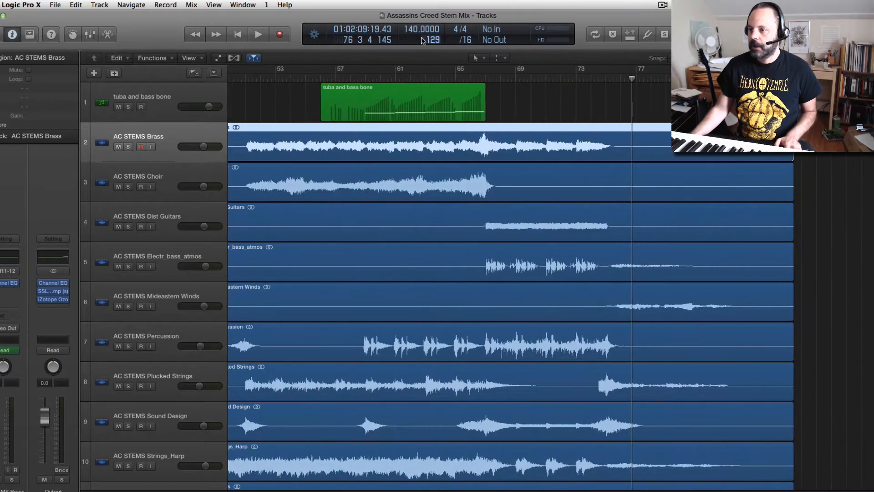
Play the arrangement from bar 51 and solo the AC STEMS Brass track during playback to hear it alone
{"action": "left_click", "coordinate": [351, 77]}
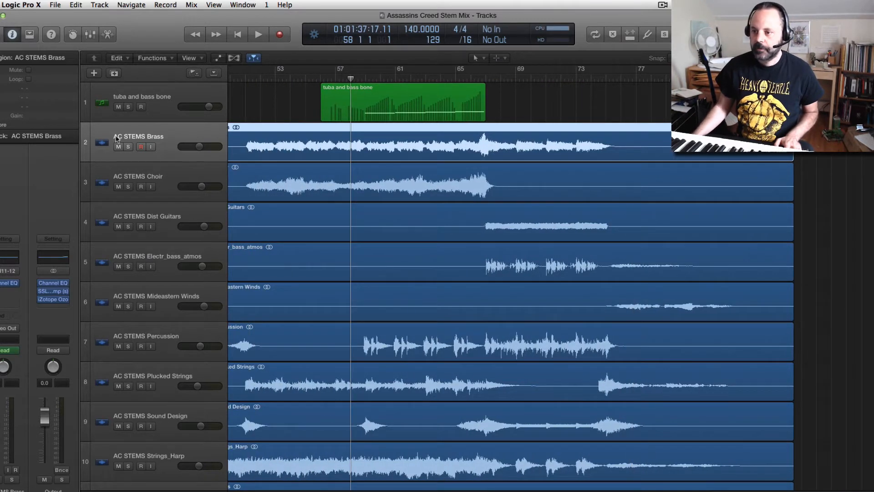
{"action": "left_click", "coordinate": [246, 78]}
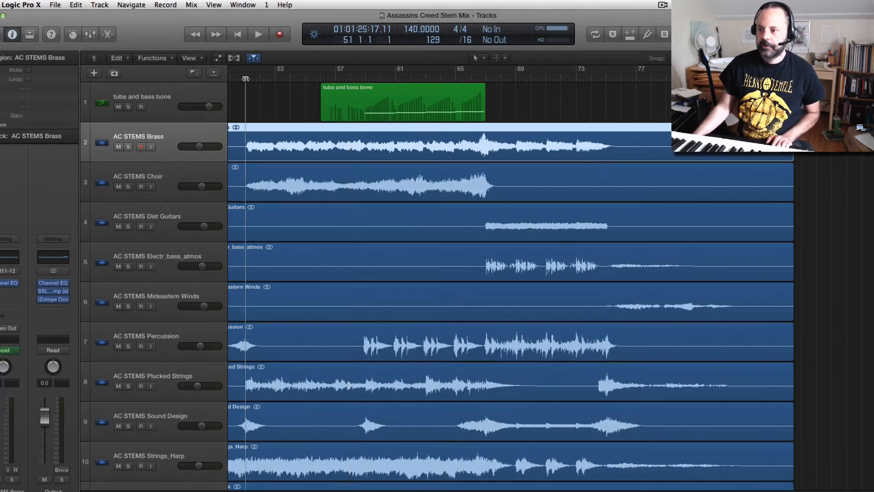
{"action": "key", "text": "space"}
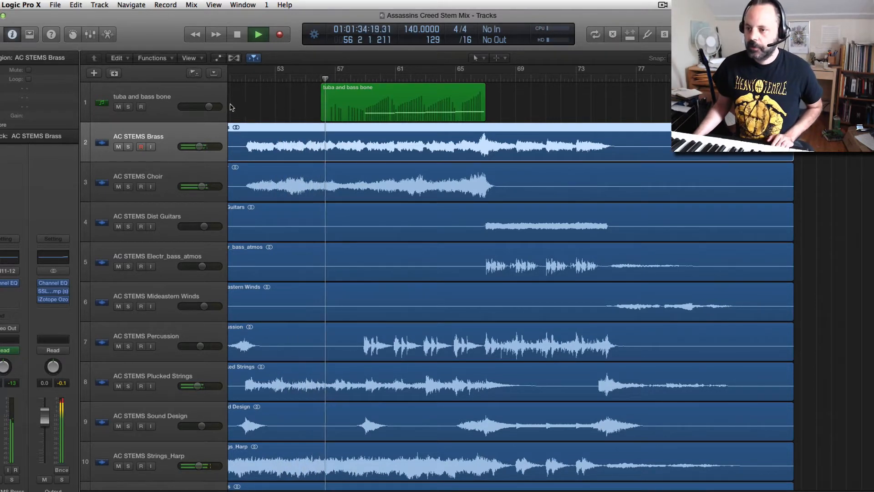
{"action": "left_click", "coordinate": [128, 147]}
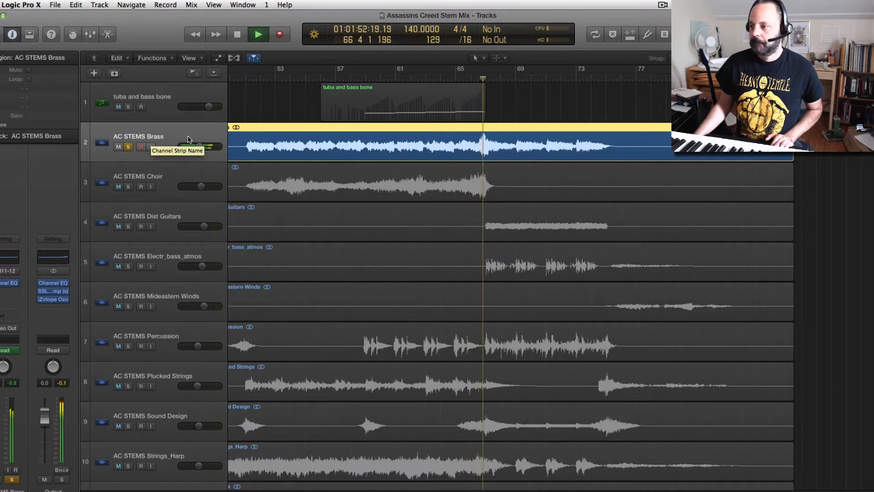
{"action": "key", "text": "space"}
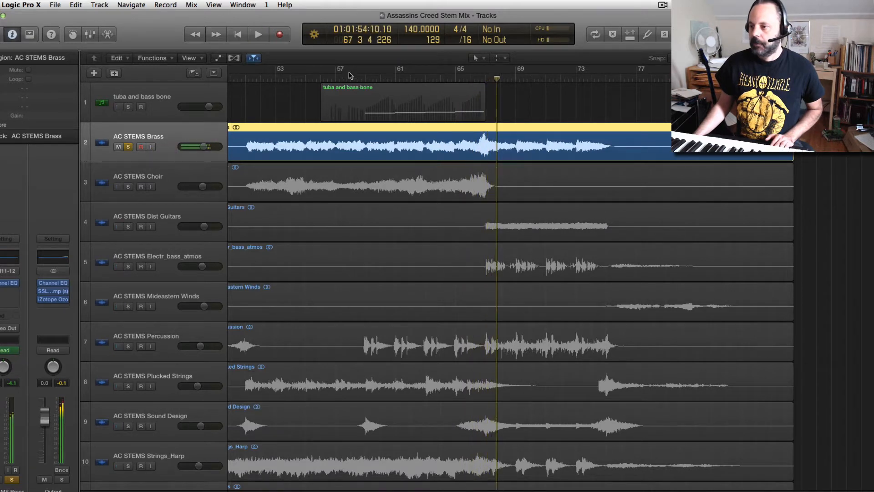
Switch the solo from the AC STEMS Brass track to the tuba and bass bone track and listen to it from bar 58
{"action": "left_click", "coordinate": [351, 78]}
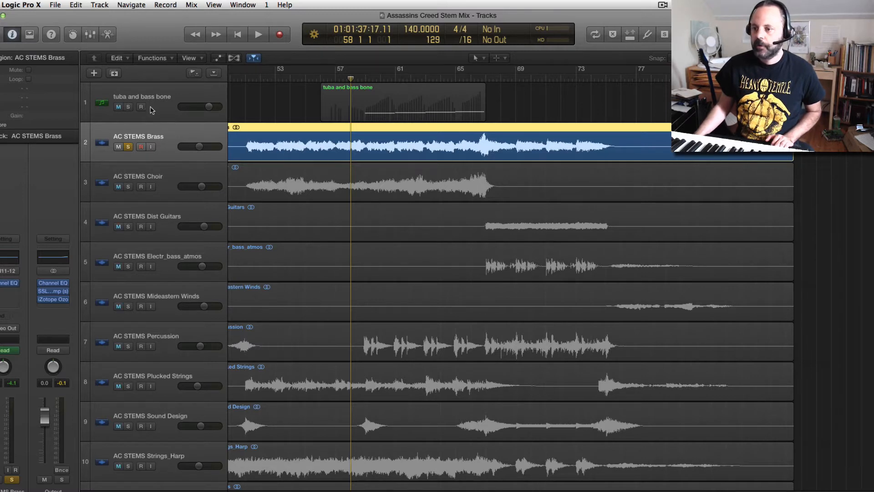
{"action": "left_click", "coordinate": [128, 146]}
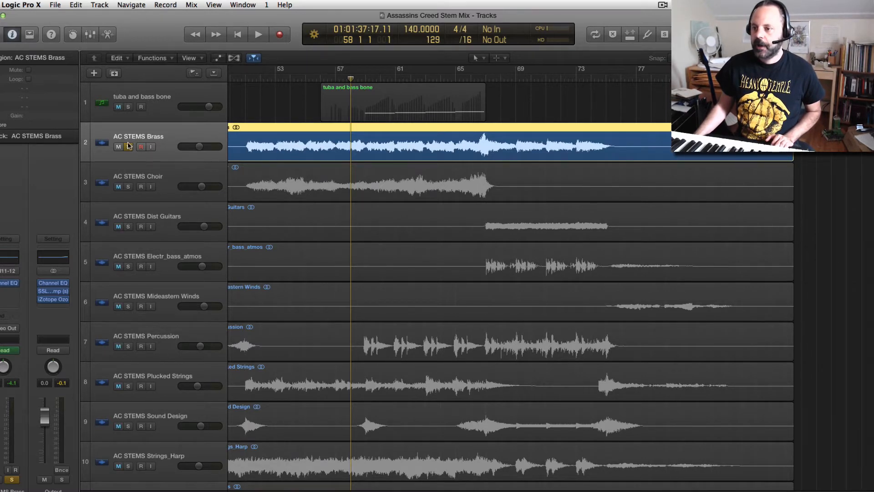
{"action": "left_click", "coordinate": [129, 107]}
{"action": "key", "text": "space"}
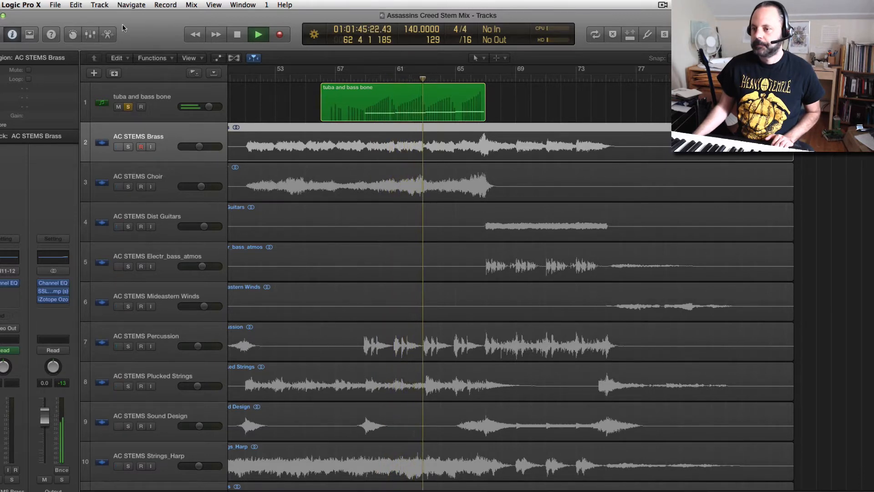
{"action": "left_click_drag", "start_coordinate": [138, 18], "coordinate": [153, 20]}
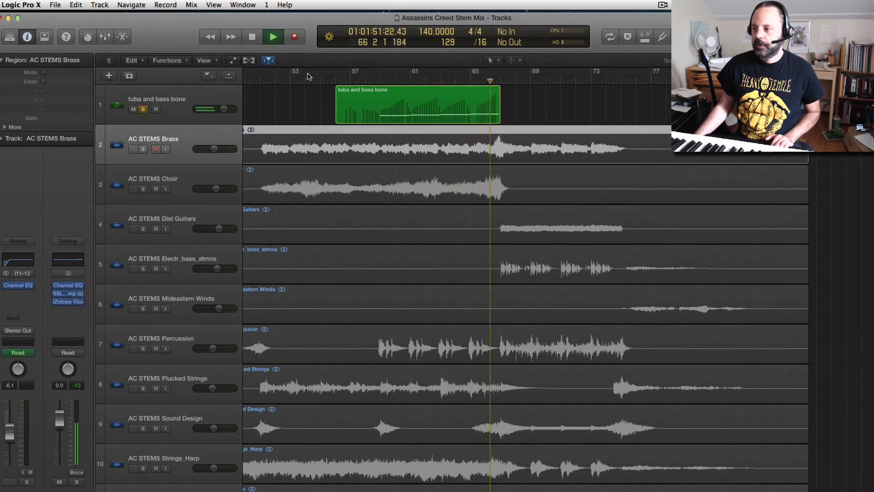
{"action": "key", "text": "space"}
Solo the AC STEMS Brass track together with the tuba and bass bone track and play both from bar 58
{"action": "left_click", "coordinate": [372, 80]}
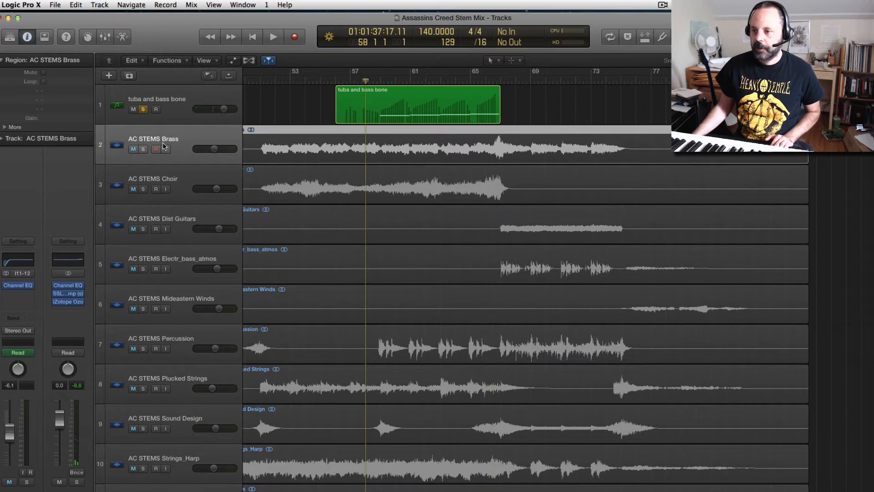
{"action": "left_click", "coordinate": [145, 150]}
{"action": "key", "text": "space"}
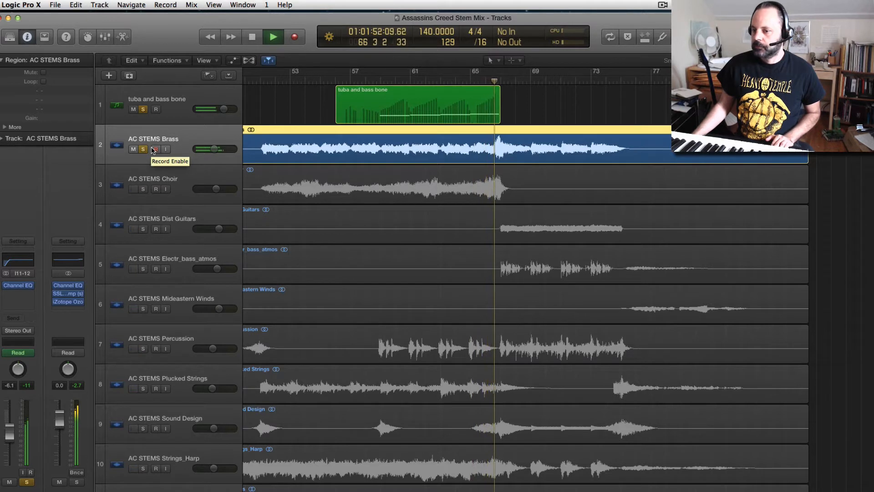
{"action": "left_click", "coordinate": [155, 149]}
{"action": "key", "text": "space"}
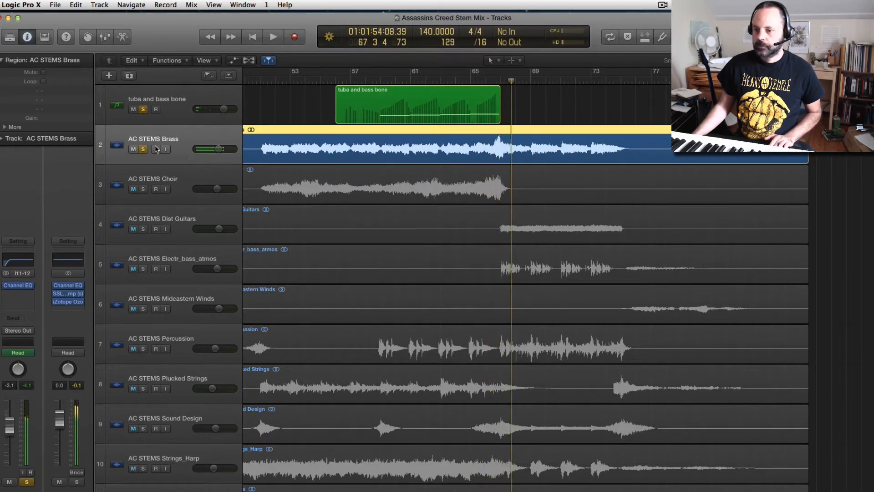
Unsolo the tuba and bass bone track and open the Channel EQ of the AC STEMS Brass track, keeping the timeline uncovered
{"action": "left_click", "coordinate": [155, 108]}
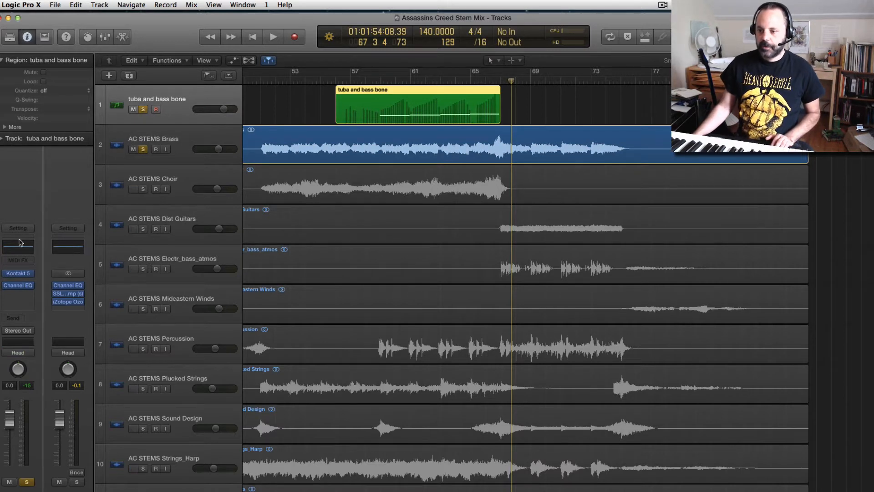
{"action": "left_click", "coordinate": [142, 110]}
{"action": "left_click", "coordinate": [169, 139]}
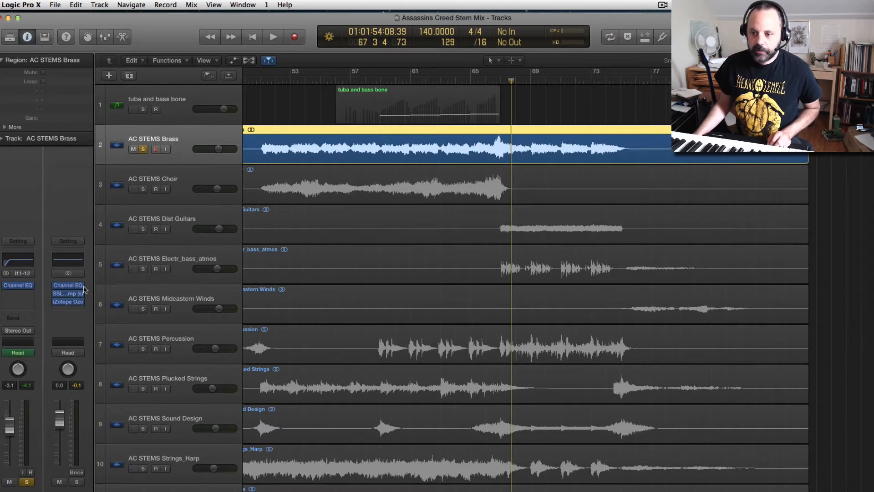
{"action": "left_click", "coordinate": [20, 260]}
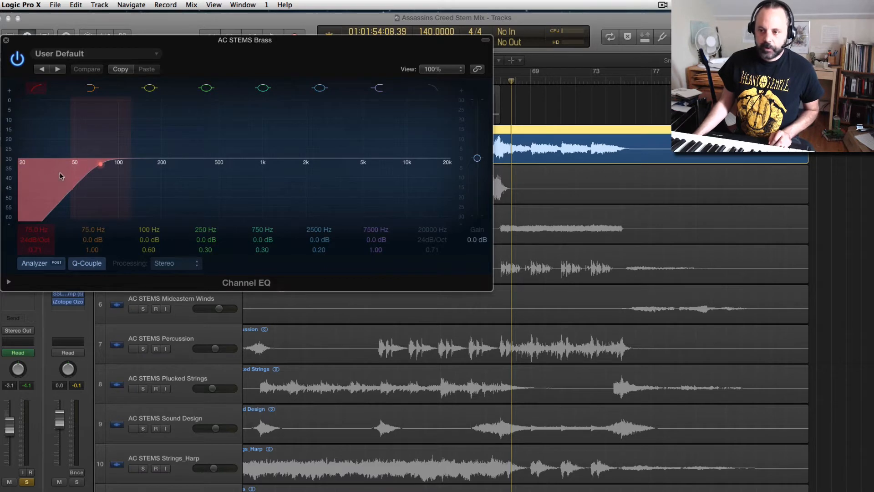
{"action": "left_click_drag", "start_coordinate": [211, 43], "coordinate": [281, 200]}
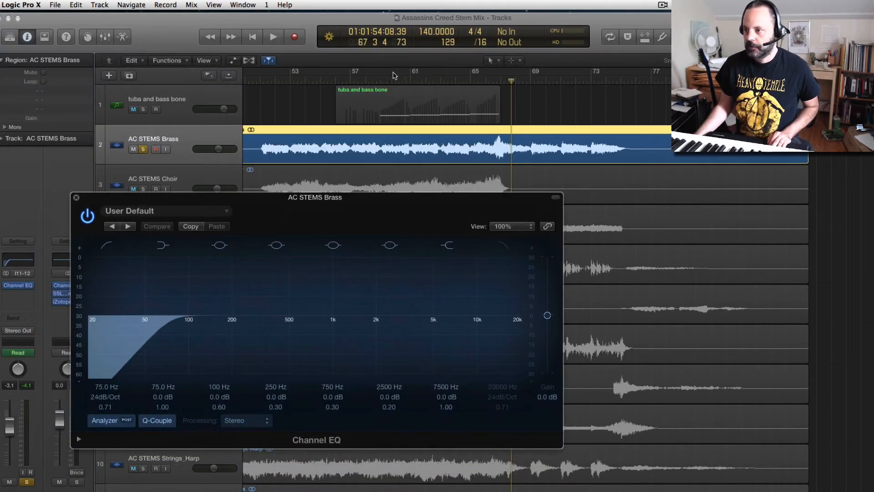
Loop eight bars from bar 59 and turn off the Brass Channel EQ's 75 Hz low-cut band during playback, then end the loop
{"action": "left_click_drag", "start_coordinate": [378, 76], "coordinate": [500, 74]}
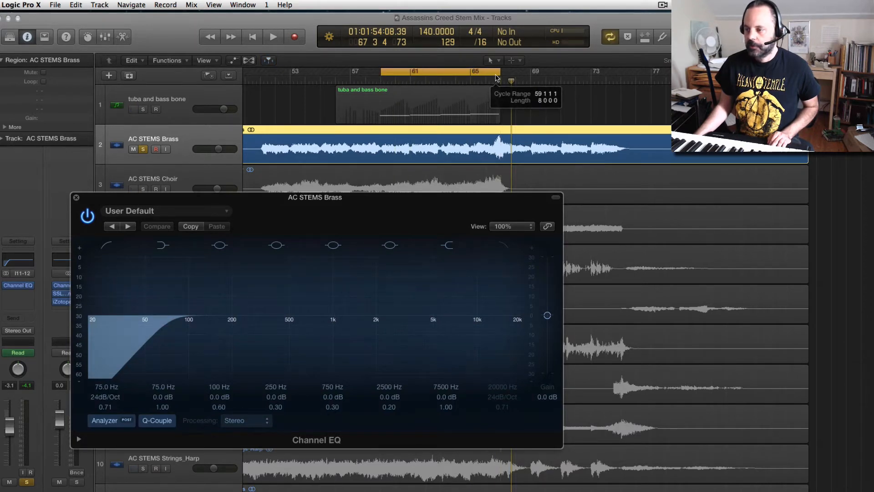
{"action": "key", "text": "space"}
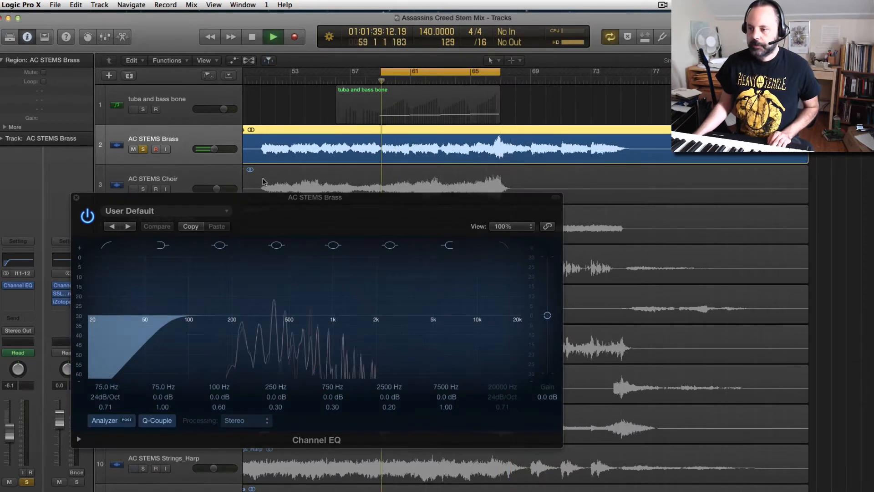
{"action": "left_click", "coordinate": [107, 246]}
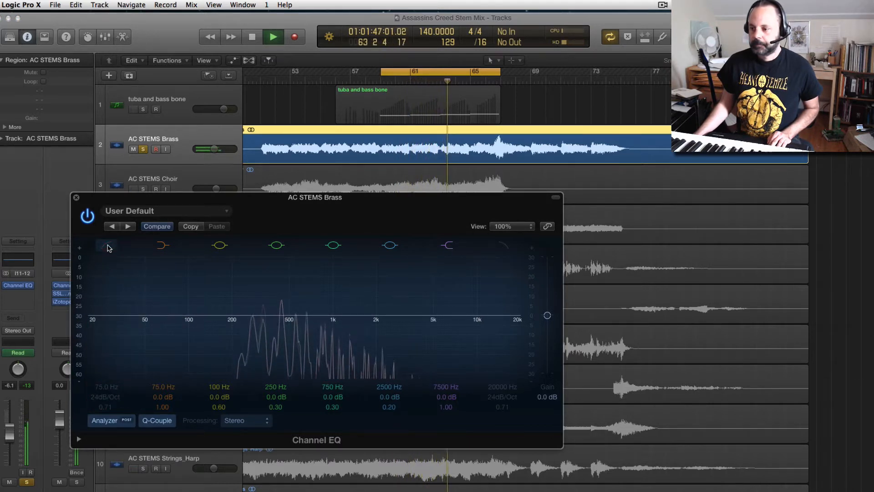
{"action": "key", "text": "space"}
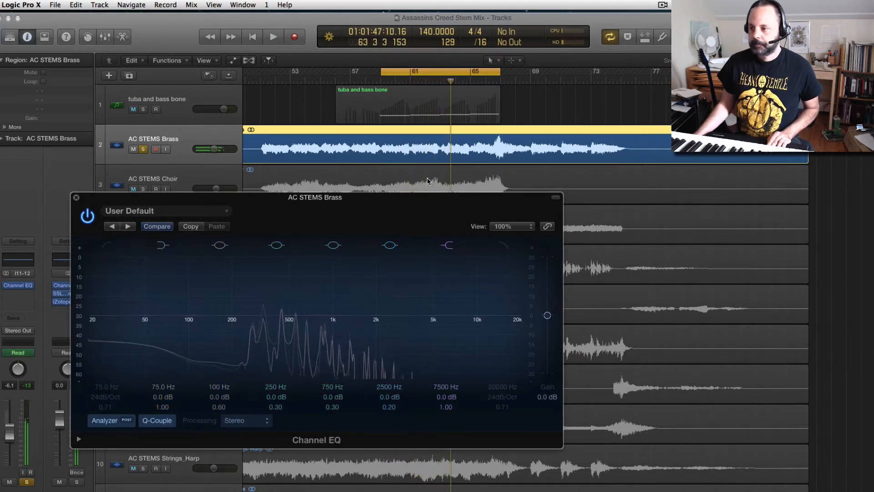
{"action": "left_click", "coordinate": [449, 75]}
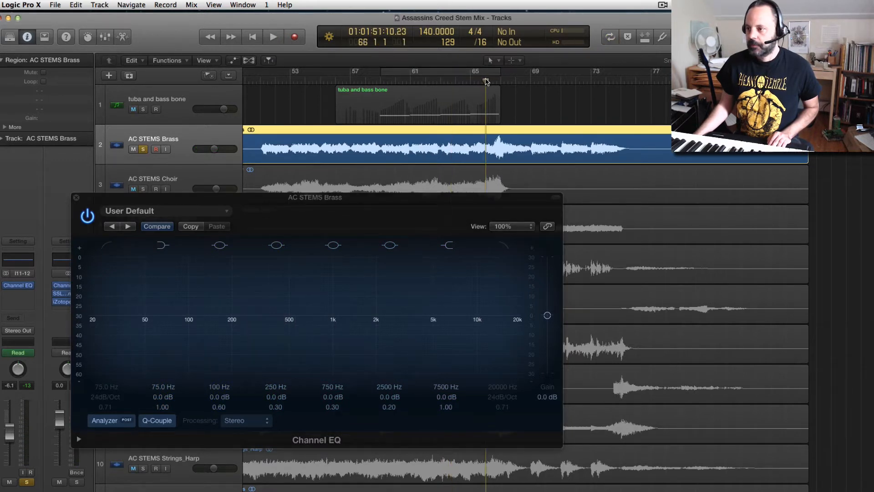
Loop two bars from bar 66 and listen to the soloed Brass track with its Channel EQ low-cut off
{"action": "key", "text": "space"}
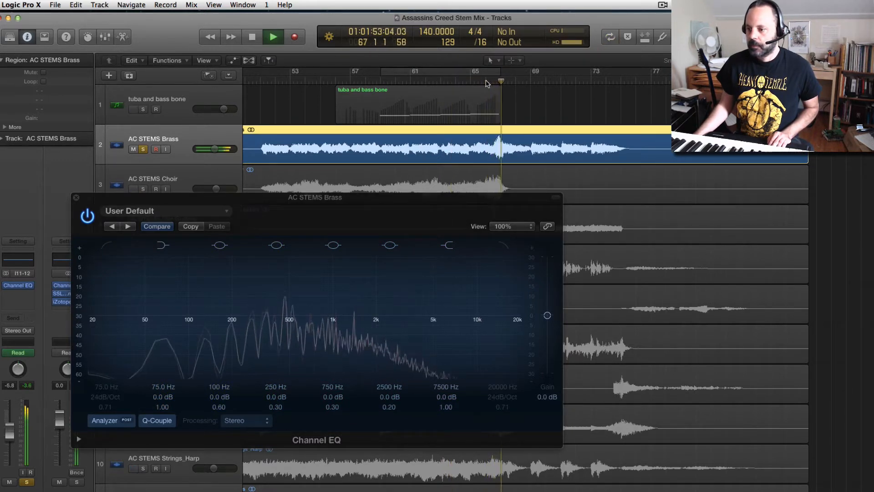
{"action": "key", "text": "space"}
{"action": "left_click_drag", "start_coordinate": [483, 77], "coordinate": [519, 76]}
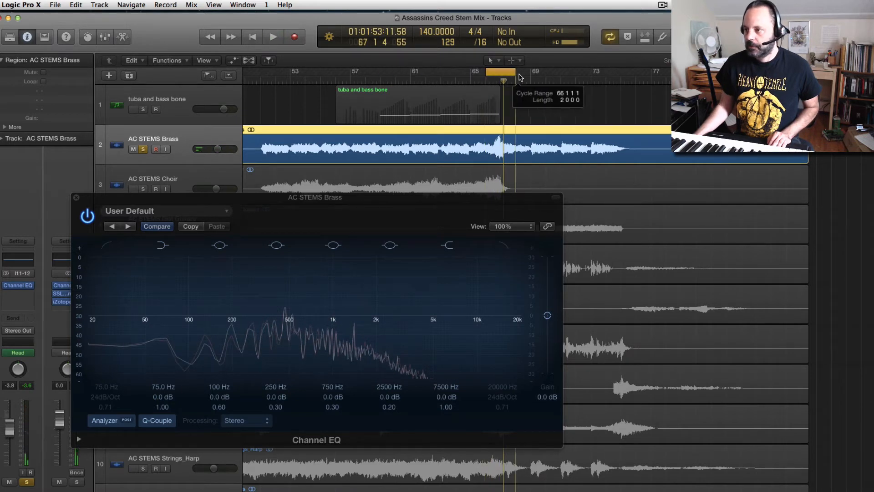
{"action": "key", "text": "space"}
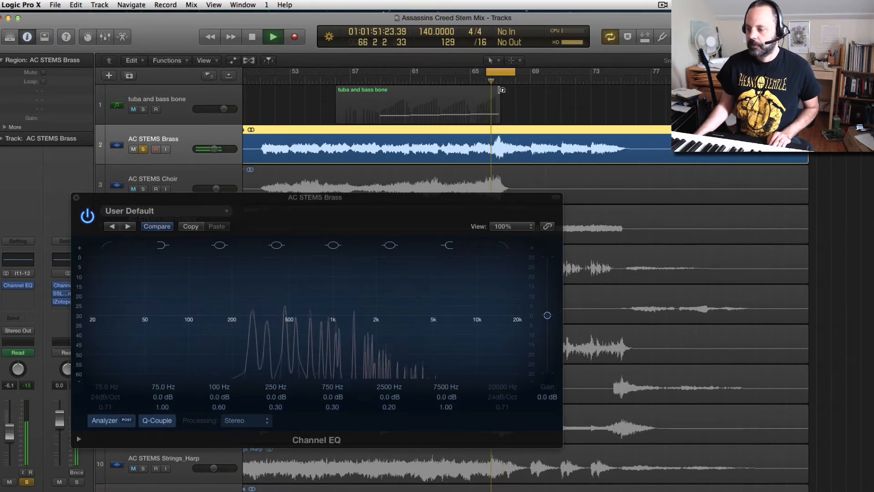
{"action": "key", "text": "space"}
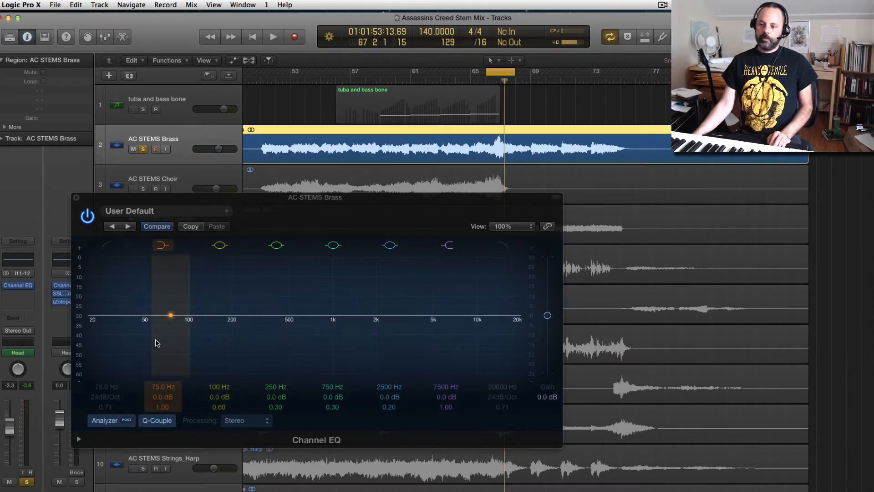
{"action": "key", "text": "space"}
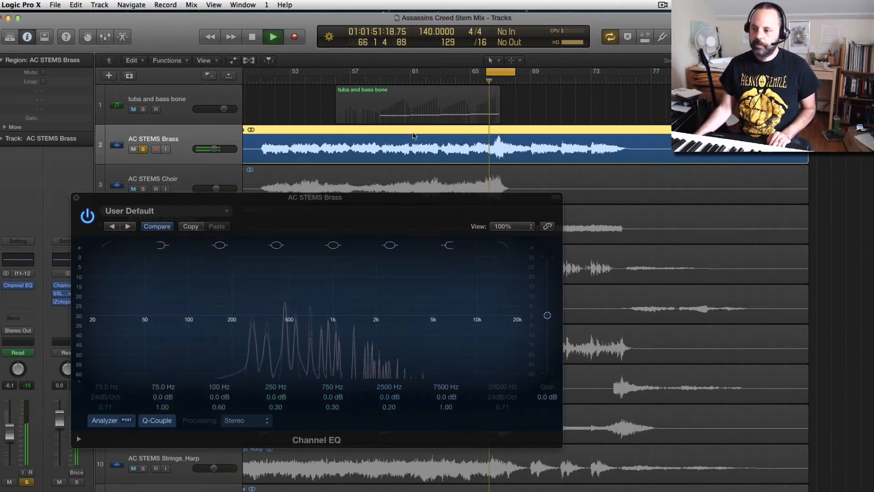
{"action": "key", "text": "space"}
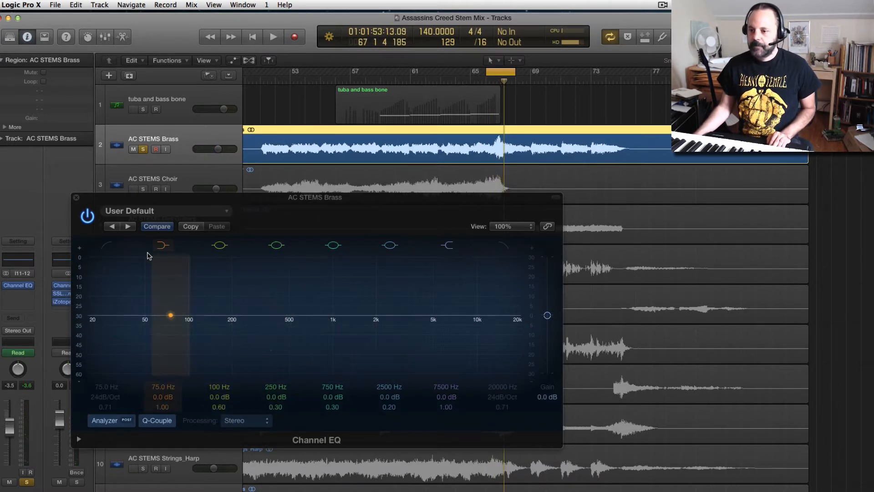
Turn the Brass Channel EQ's 75 Hz low-cut band back on, listen to the loop with it, and close the EQ
{"action": "left_click", "coordinate": [105, 249]}
{"action": "left_click", "coordinate": [105, 248]}
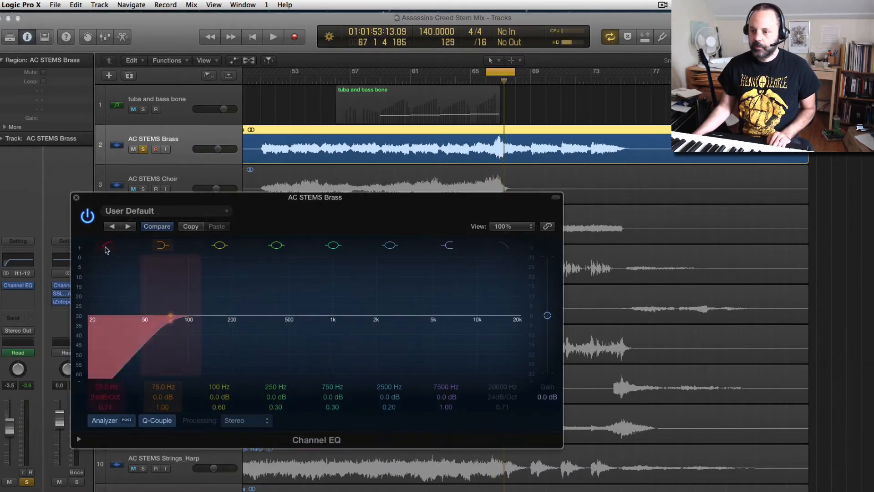
{"action": "key", "text": "space"}
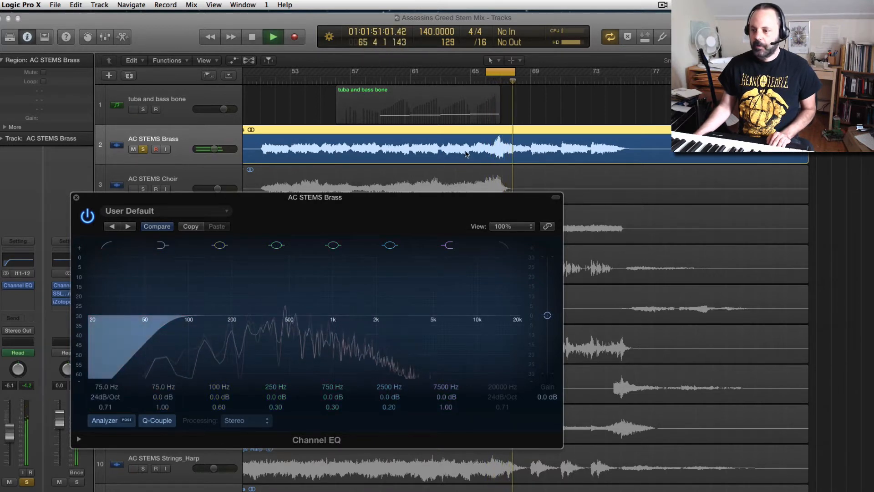
{"action": "key", "text": "space"}
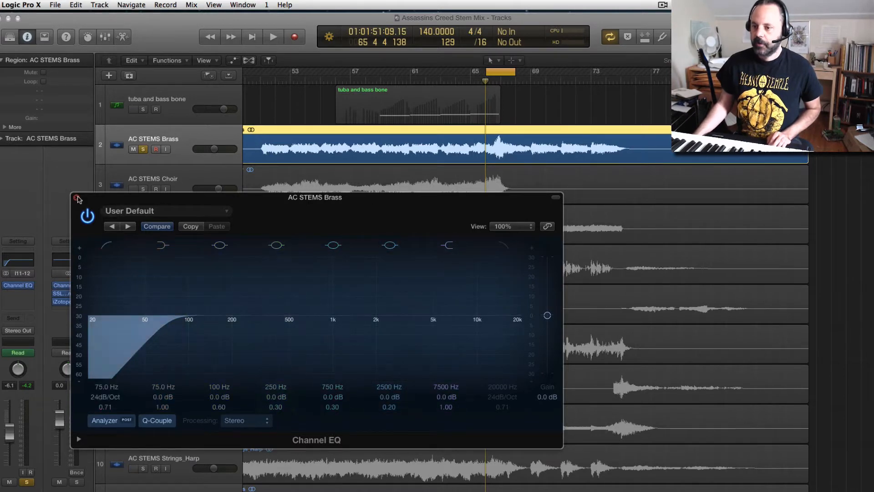
{"action": "left_click", "coordinate": [76, 198]}
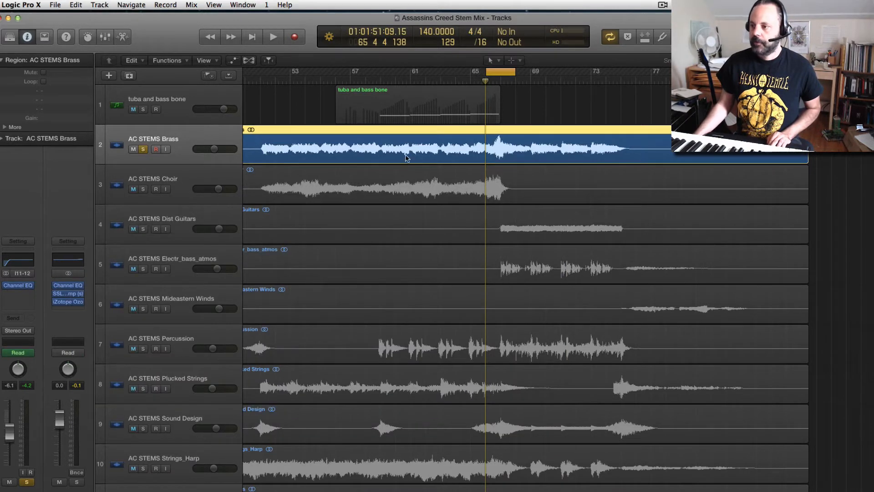
Unsolo the AC STEMS Brass track, turn off the loop, and move the playhead to bar 56
{"action": "left_click", "coordinate": [143, 150]}
{"action": "key", "text": "super+a"}
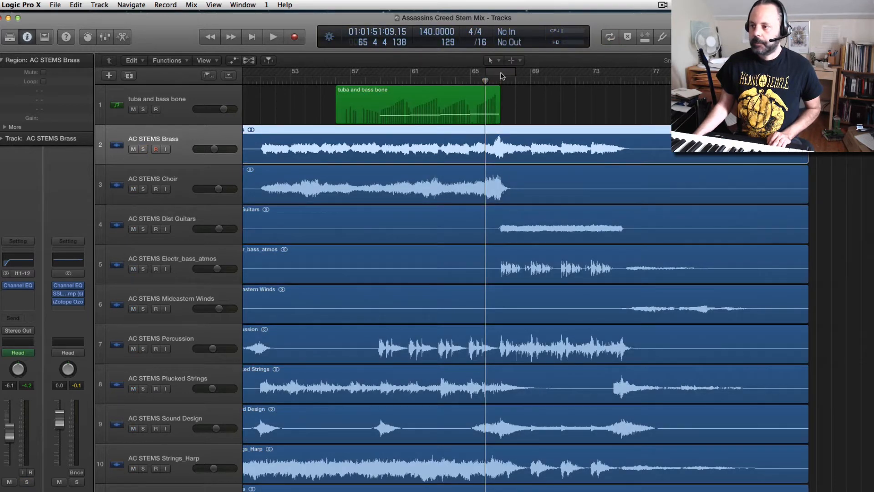
{"action": "left_click", "coordinate": [328, 82]}
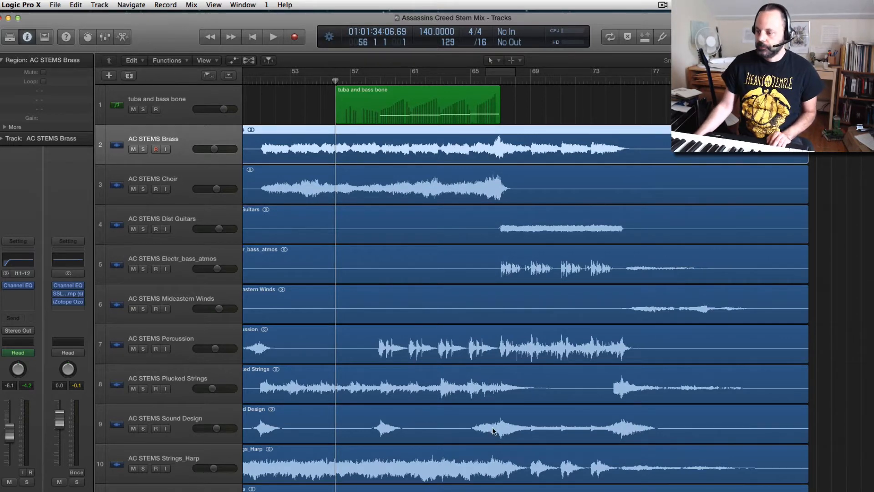
Select the AC STEMS Dist Guitars track and loop its first passage from bar 34 beat 3 to bar 44
{"action": "scroll", "coordinate": [256, 474], "scroll_direction": "left", "scroll_amount": 15}
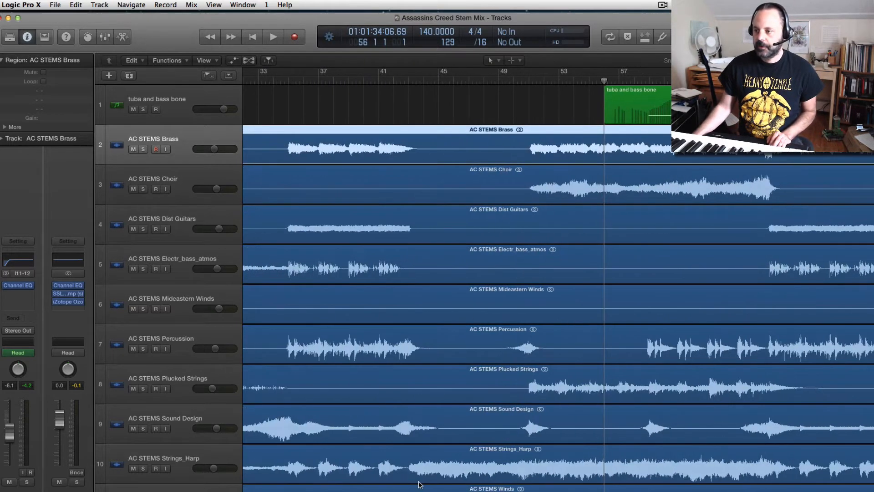
{"action": "scroll", "coordinate": [282, 473], "scroll_direction": "right", "scroll_amount": 3}
{"action": "scroll", "coordinate": [294, 474], "scroll_direction": "left", "scroll_amount": 3}
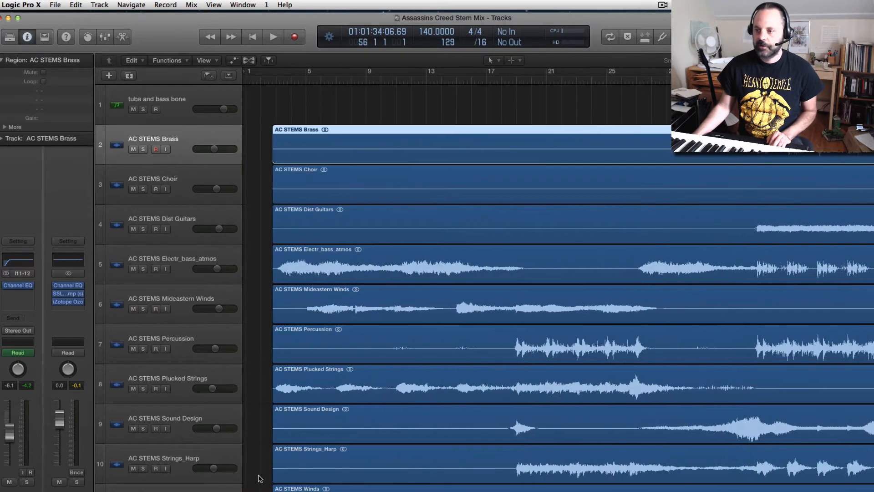
{"action": "left_click", "coordinate": [181, 177]}
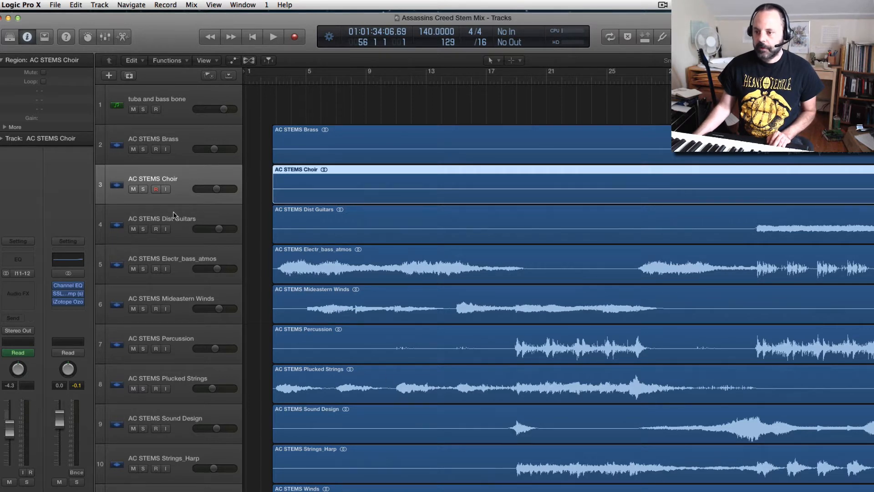
{"action": "left_click", "coordinate": [184, 221]}
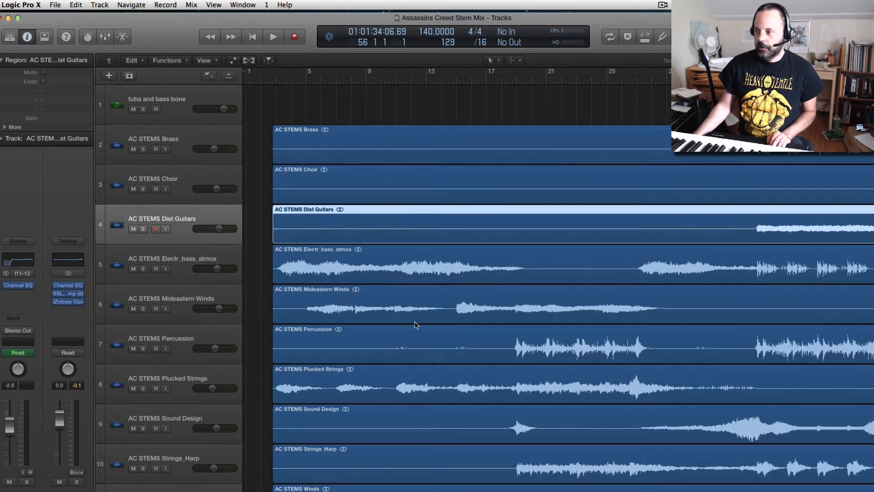
{"action": "scroll", "coordinate": [604, 119], "scroll_direction": "right", "scroll_amount": 10}
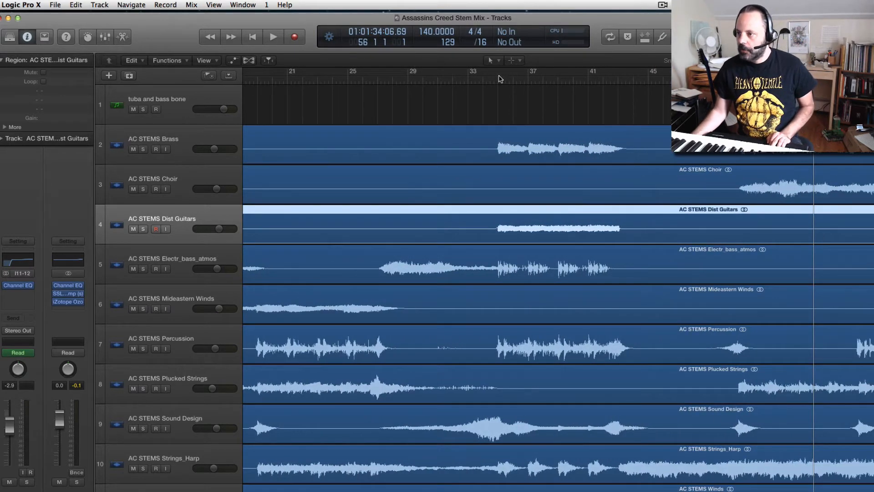
{"action": "left_click_drag", "start_coordinate": [498, 77], "coordinate": [633, 89]}
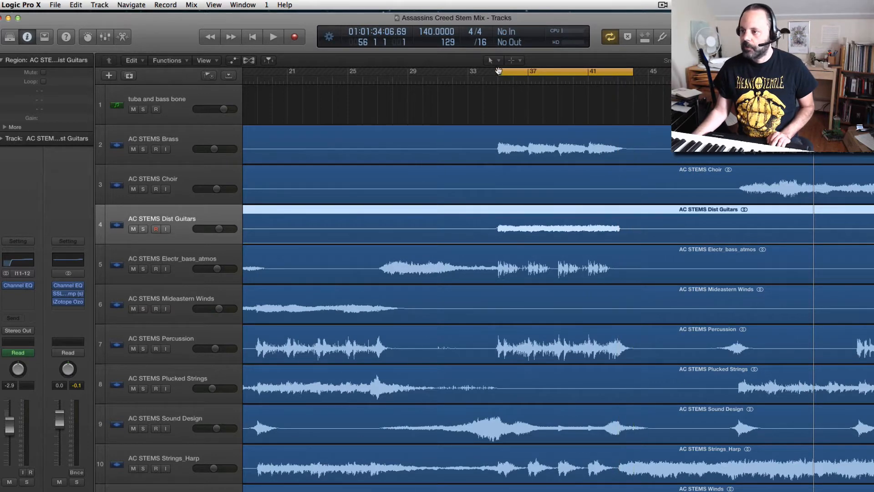
{"action": "left_click_drag", "start_coordinate": [498, 71], "coordinate": [491, 71]}
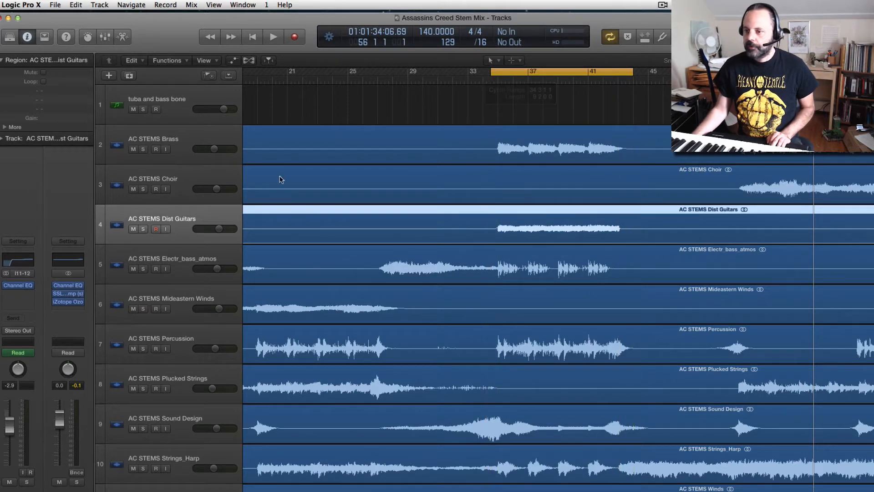
Play the Dist Guitars track soloed and compare its Channel EQ with the 138 Hz low-cut band off and on
{"action": "left_click", "coordinate": [143, 229]}
{"action": "key", "text": "space"}
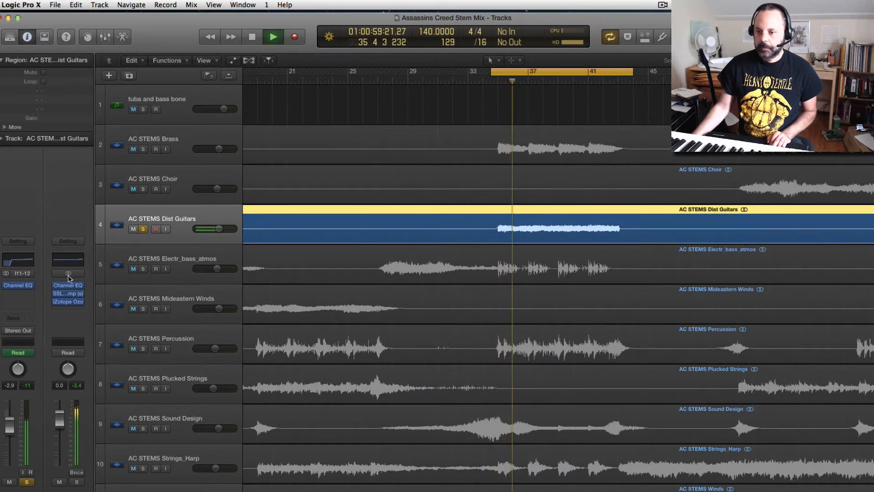
{"action": "left_click", "coordinate": [17, 262]}
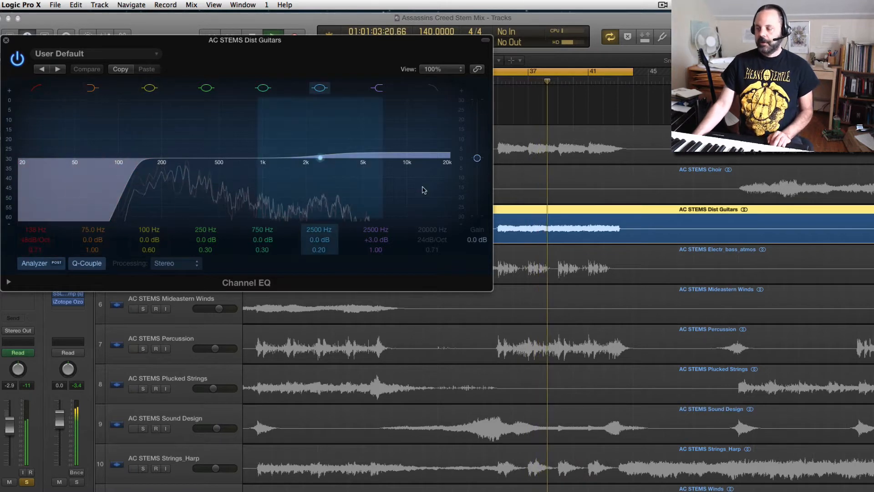
{"action": "left_click", "coordinate": [36, 92]}
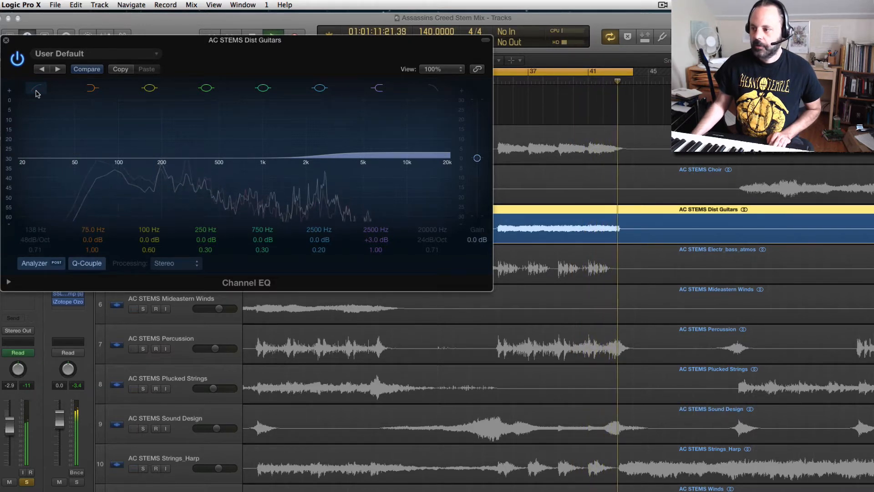
{"action": "left_click", "coordinate": [36, 91]}
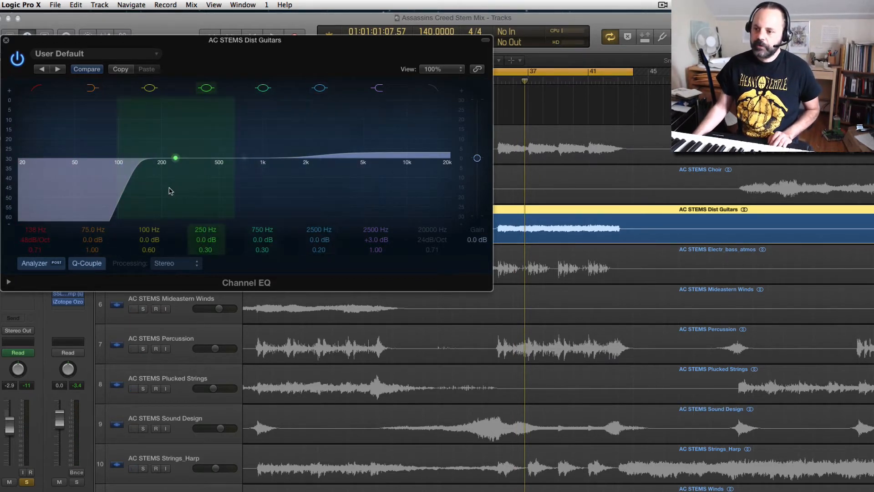
{"action": "key", "text": "space"}
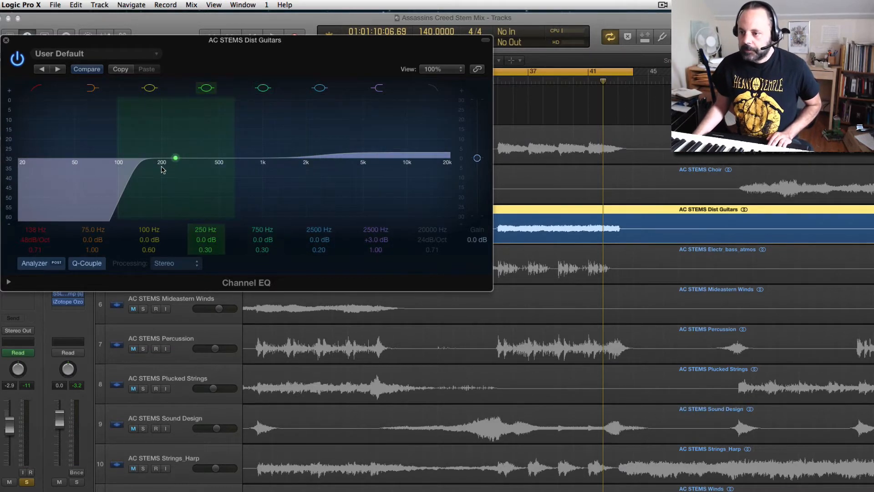
Replay the Dist Guitars loop with the whole Channel EQ bypassed and re-enabled, then close the EQ
{"action": "key", "text": "space"}
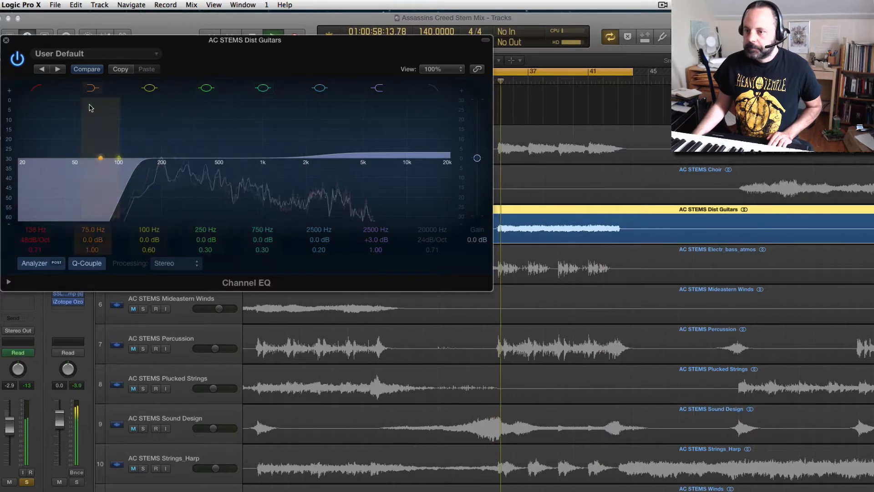
{"action": "left_click", "coordinate": [17, 59]}
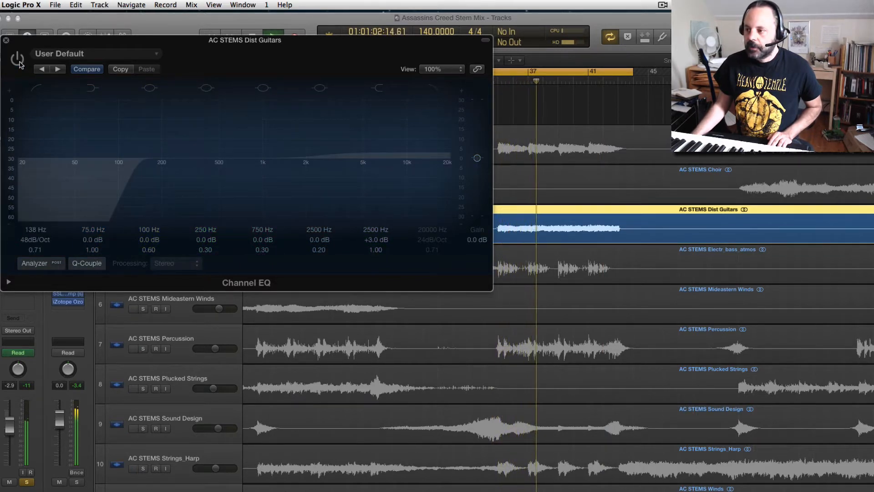
{"action": "left_click", "coordinate": [18, 59]}
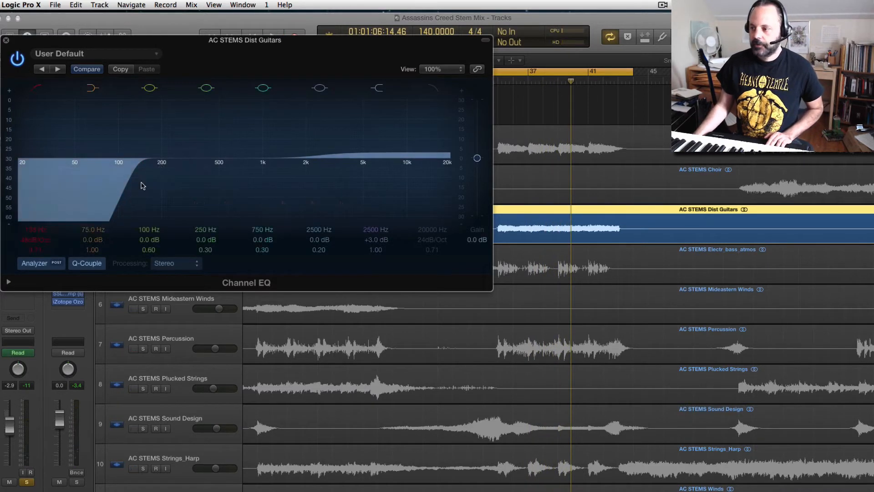
{"action": "left_click", "coordinate": [6, 41]}
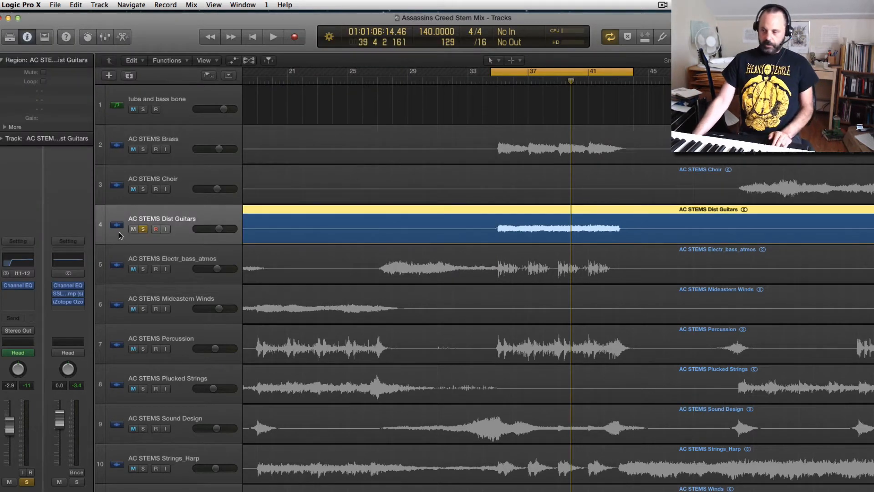
Switch the solo from Dist Guitars to AC STEMS Electr_bass_atmos during loop playback and inspect that track's Channel EQ
{"action": "left_click", "coordinate": [144, 229]}
{"action": "left_click", "coordinate": [181, 259]}
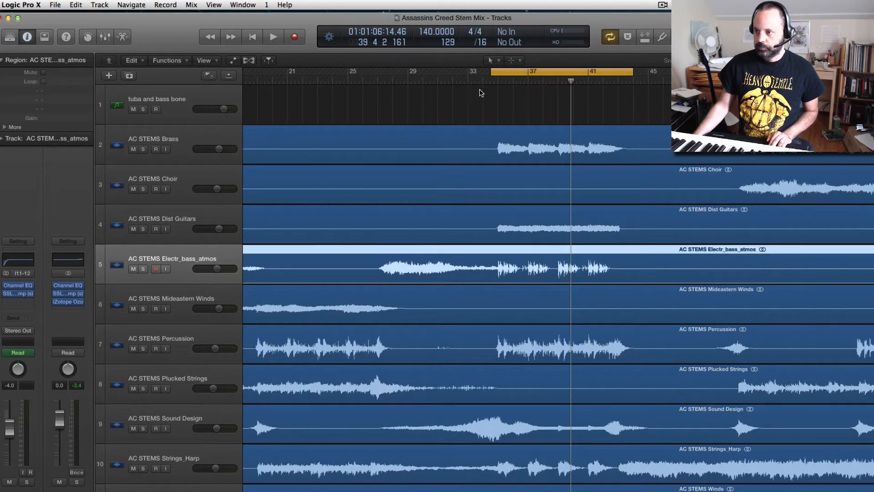
{"action": "double_click", "coordinate": [500, 80]}
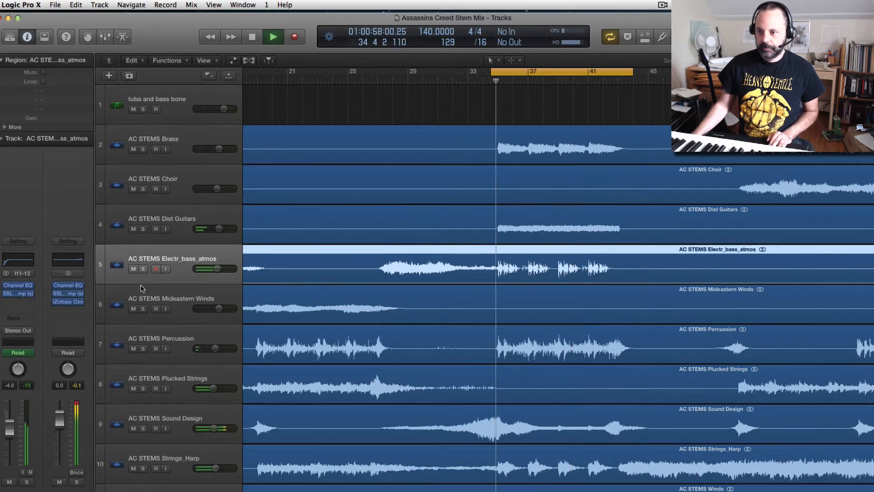
{"action": "left_click", "coordinate": [143, 269]}
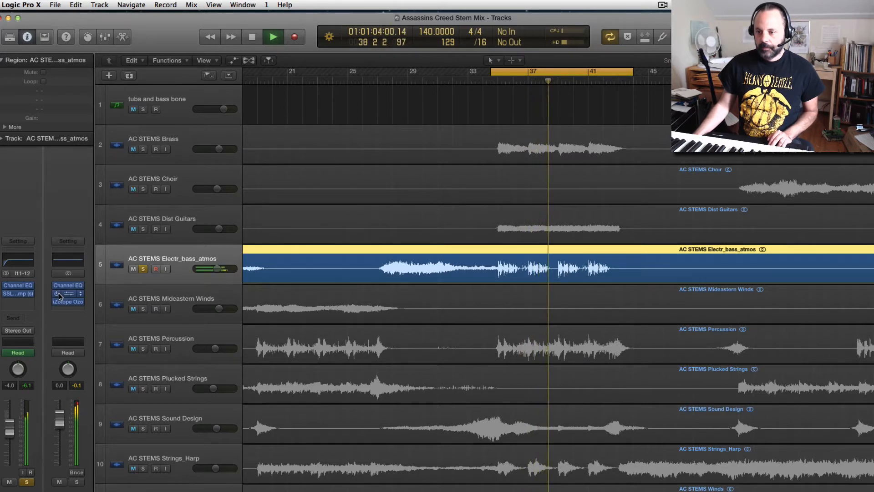
{"action": "left_click", "coordinate": [27, 285]}
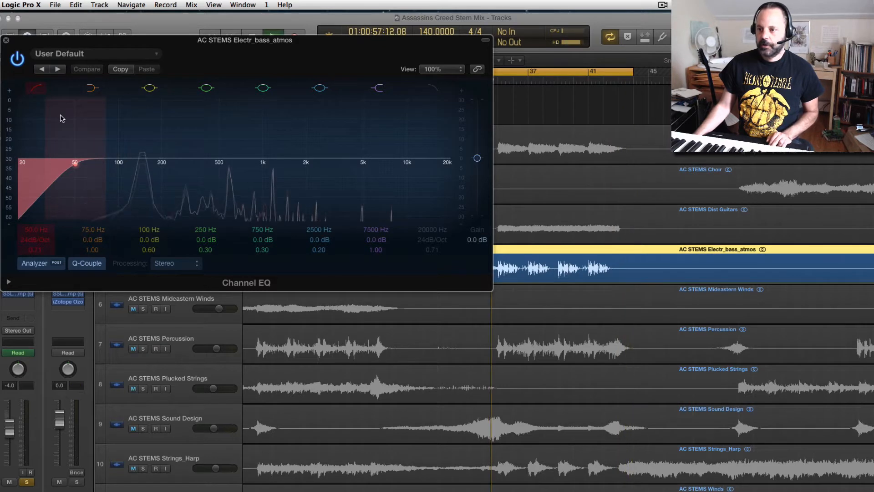
{"action": "key", "text": "super+w"}
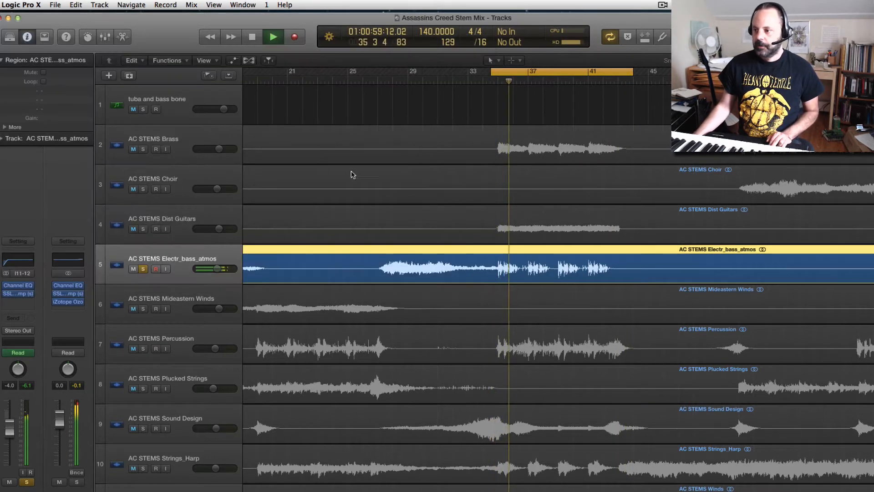
Extend the loop back to start at bar 27 and listen to the soloed Electr_bass_atmos track from there
{"action": "key", "text": "space"}
{"action": "left_click_drag", "start_coordinate": [493, 72], "coordinate": [380, 79]}
{"action": "key", "text": "space"}
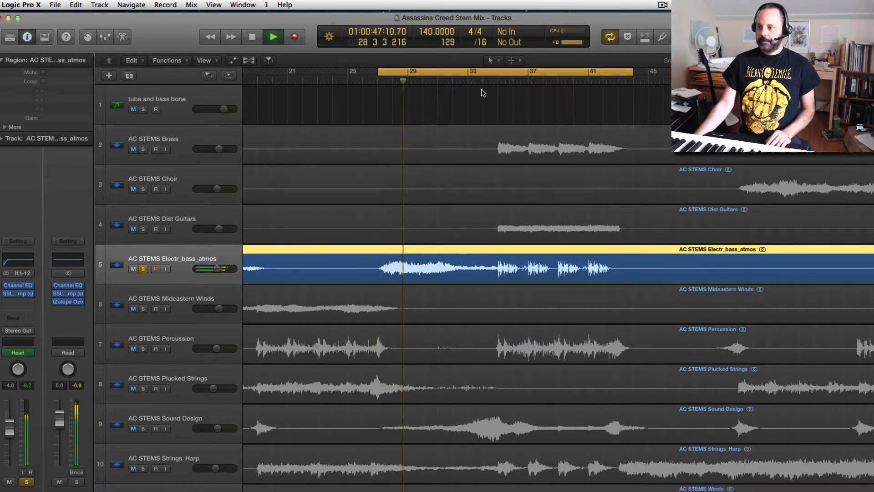
{"action": "key", "text": "space"}
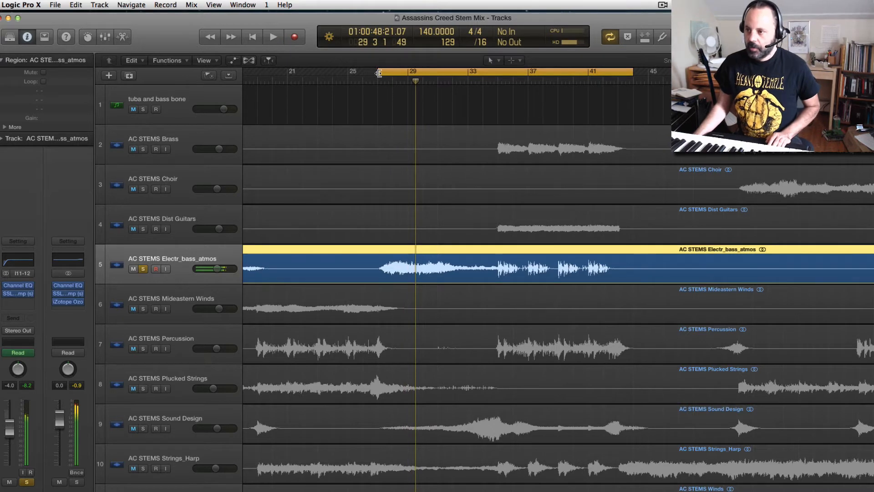
Move the loop start to about bar 34, play the soloed Electr_bass_atmos track, and inspect the settings of its SSLComp compressor
{"action": "left_click_drag", "start_coordinate": [379, 73], "coordinate": [490, 74]}
{"action": "key", "text": "space"}
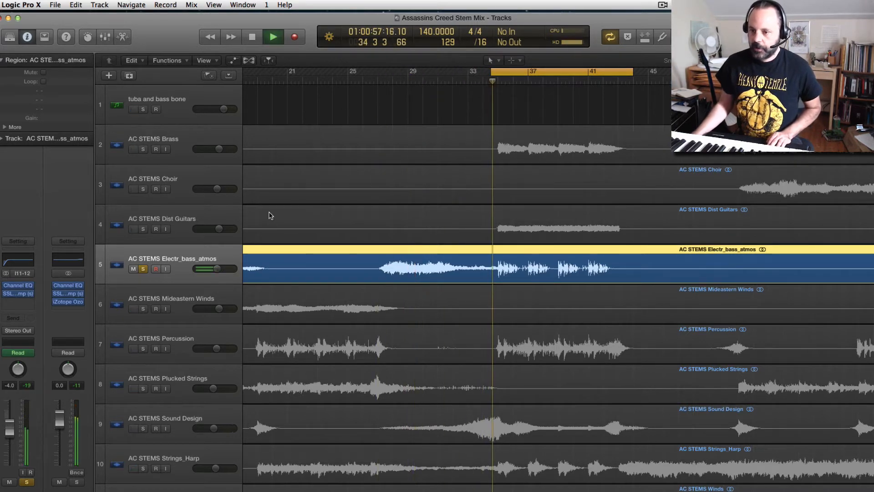
{"action": "left_click", "coordinate": [19, 296]}
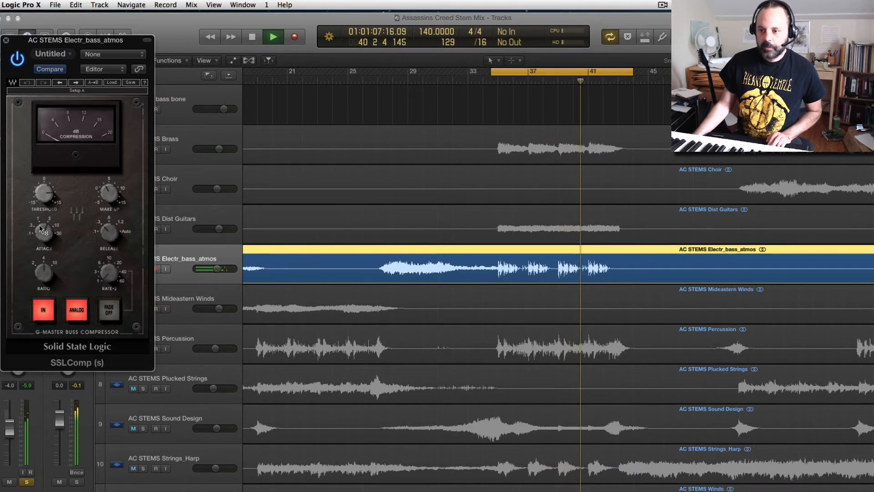
{"action": "mouse_move", "coordinate": [46, 226]}
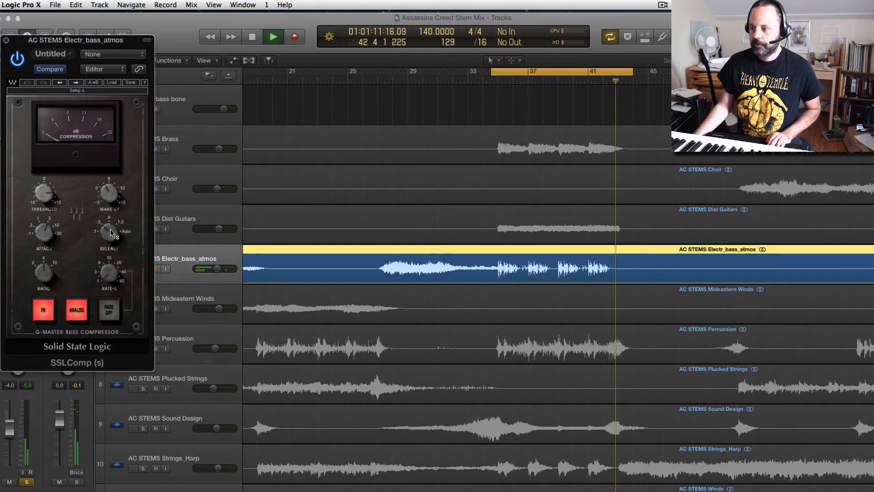
{"action": "key", "text": "space"}
{"action": "mouse_move", "coordinate": [111, 229]}
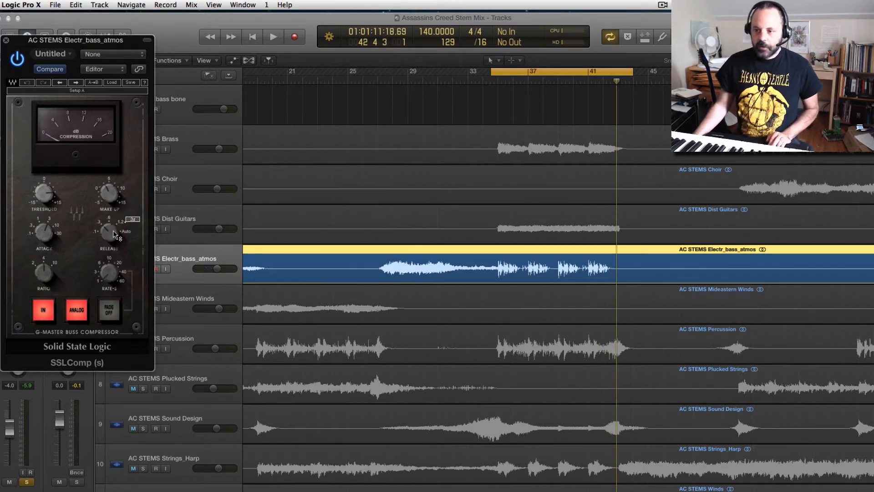
{"action": "left_click", "coordinate": [6, 41]}
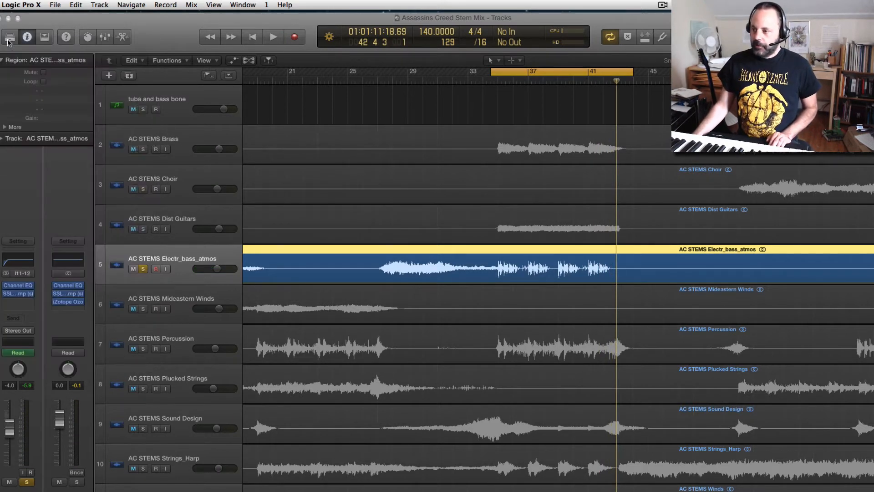
Switch the solo from Electr_bass_atmos to AC STEMS Percussion, briefly soloing Mideastern Winds on the way
{"action": "left_click", "coordinate": [143, 269]}
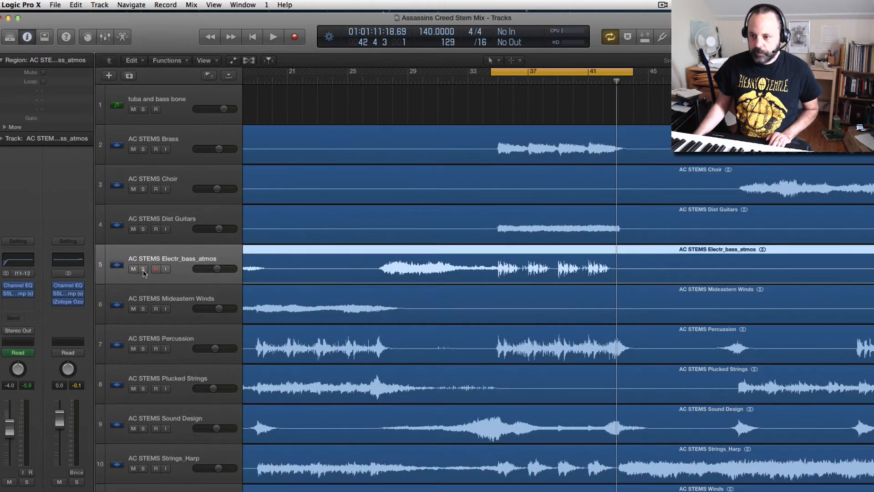
{"action": "left_click", "coordinate": [143, 309]}
{"action": "left_click", "coordinate": [176, 300]}
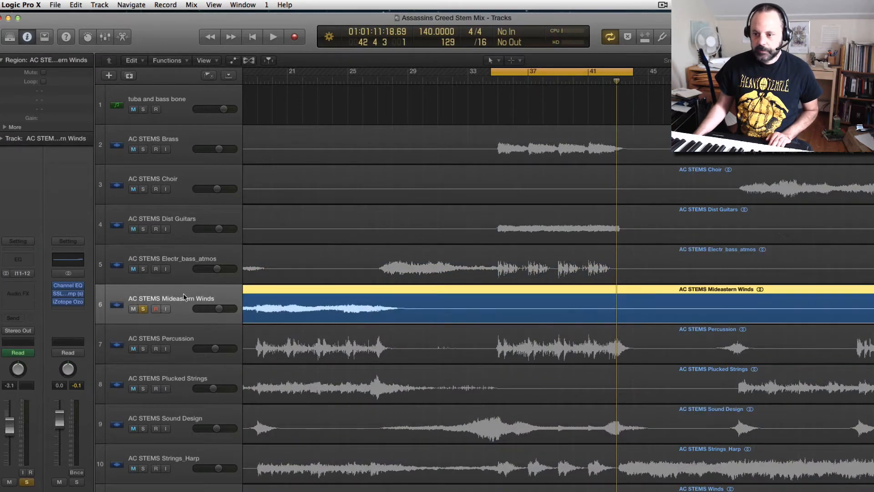
{"action": "left_click", "coordinate": [142, 309]}
{"action": "left_click", "coordinate": [162, 340]}
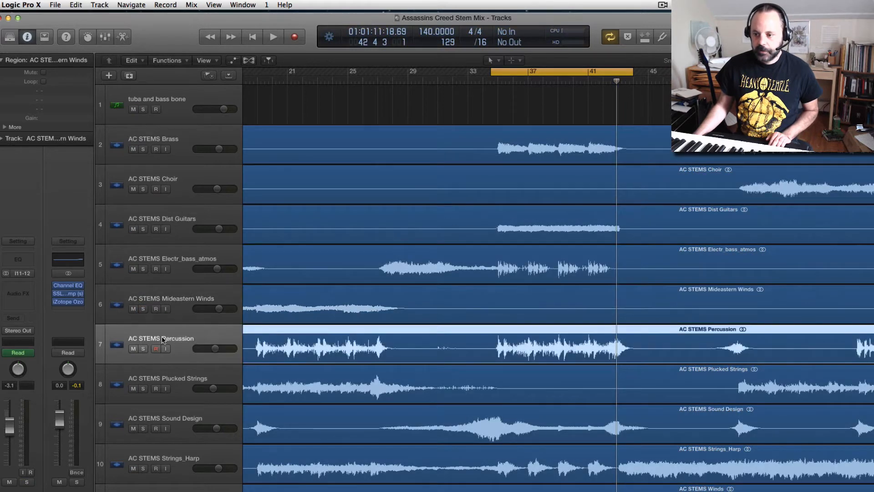
{"action": "scroll", "coordinate": [215, 346], "scroll_direction": "down", "scroll_amount": 2}
{"action": "scroll", "coordinate": [215, 345], "scroll_direction": "down", "scroll_amount": 1}
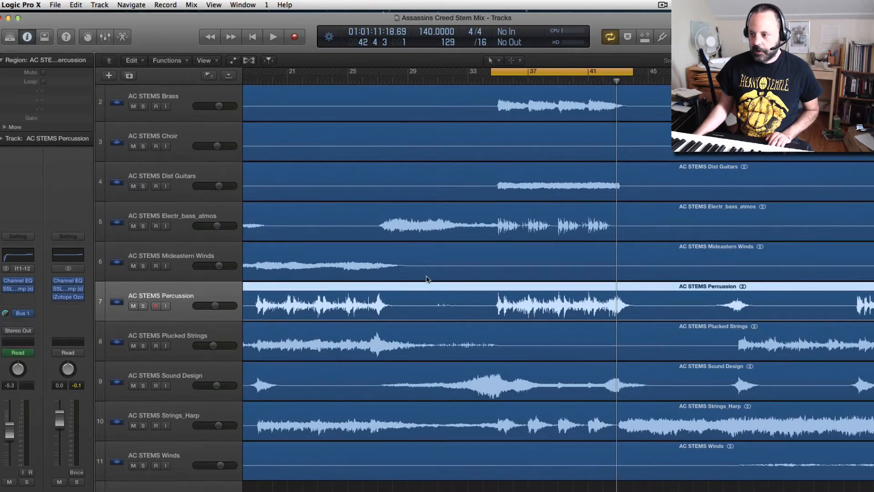
{"action": "left_click", "coordinate": [144, 306]}
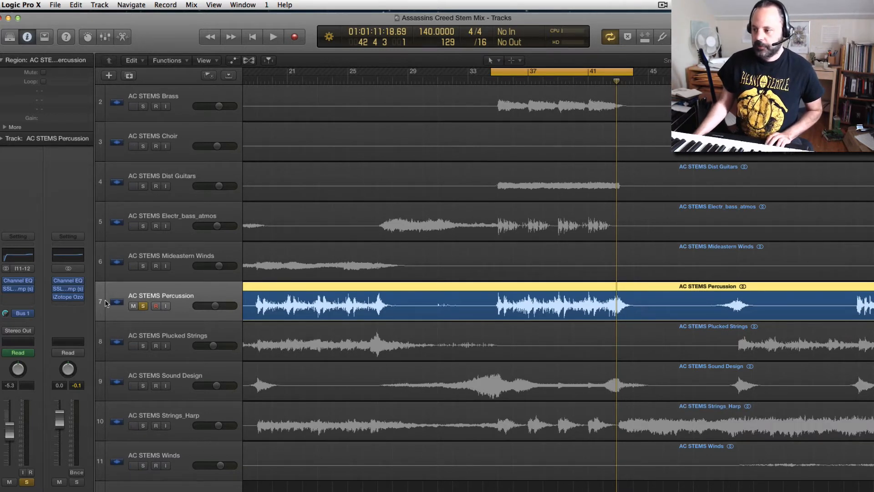
Play the soloed Percussion loop and inspect the low-cut and high-shelf bands in its Channel EQ
{"action": "key", "text": "space"}
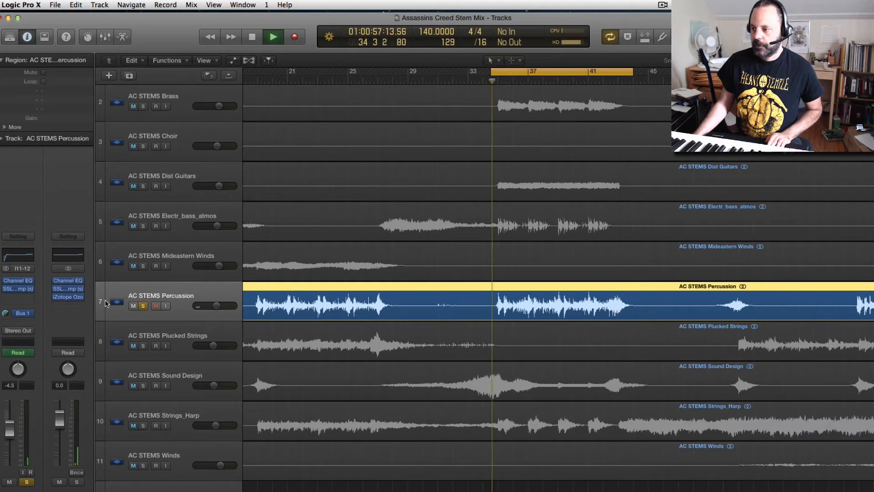
{"action": "left_click", "coordinate": [21, 283]}
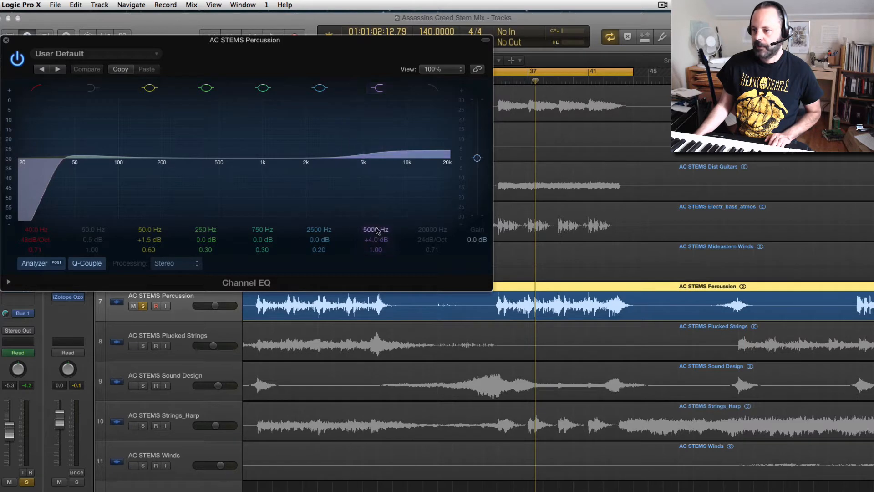
{"action": "left_click", "coordinate": [5, 41]}
Replay the Percussion loop with its SSLComp compressor bypassed and re-enabled to compare the sound
{"action": "key", "text": "space"}
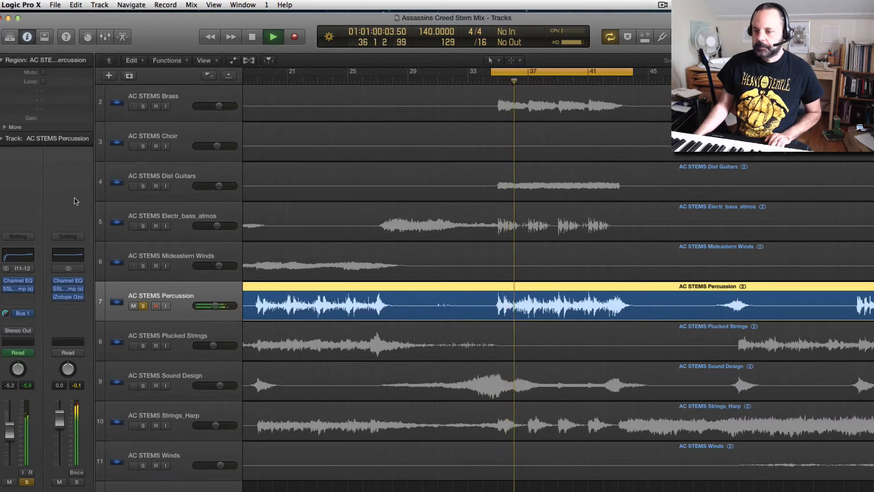
{"action": "mouse_move", "coordinate": [8, 290]}
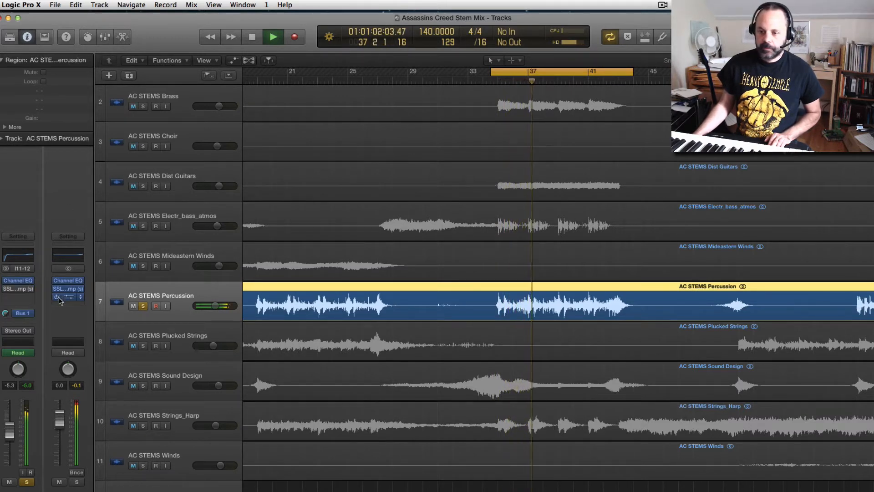
{"action": "mouse_move", "coordinate": [64, 302]}
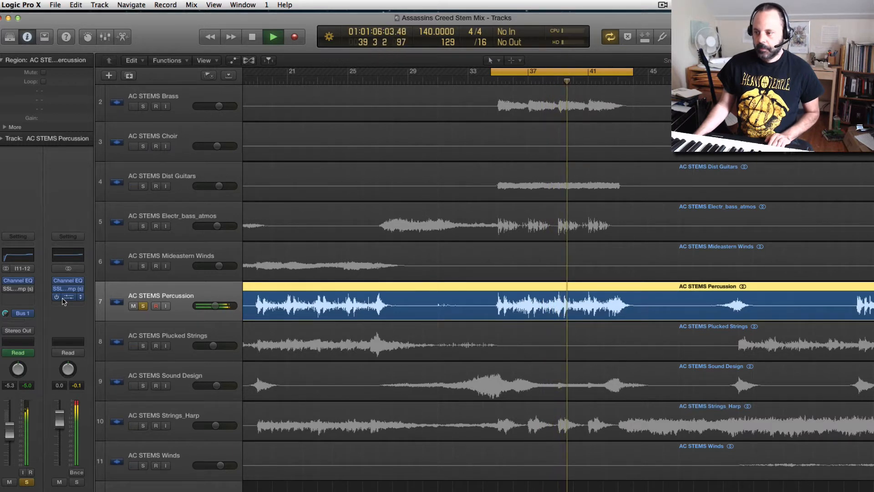
{"action": "key", "text": "space"}
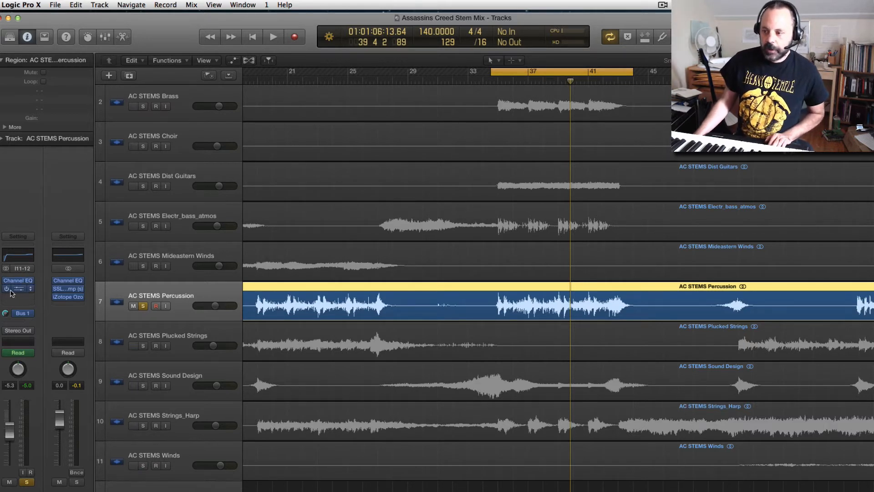
Inspect the Percussion track's SSLComp attack setting and gain-reduction meter during loop playback, then close the compressor
{"action": "left_click", "coordinate": [74, 290]}
{"action": "key", "text": "space"}
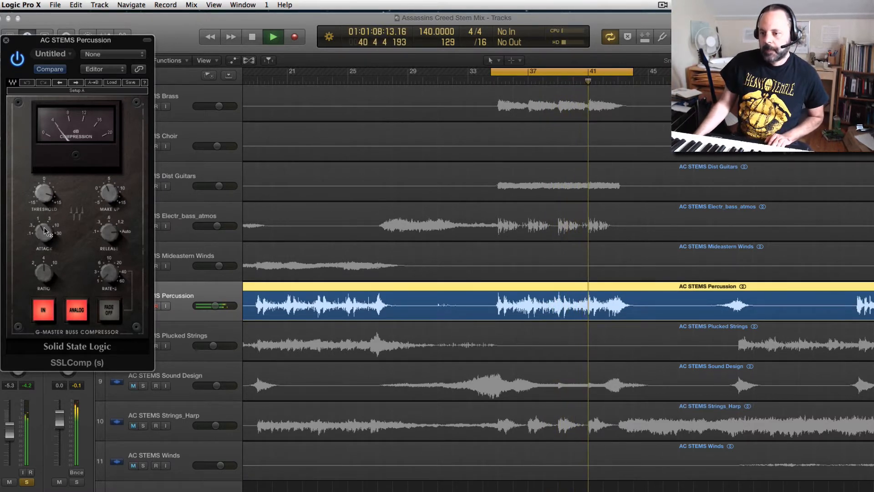
{"action": "mouse_move", "coordinate": [40, 226]}
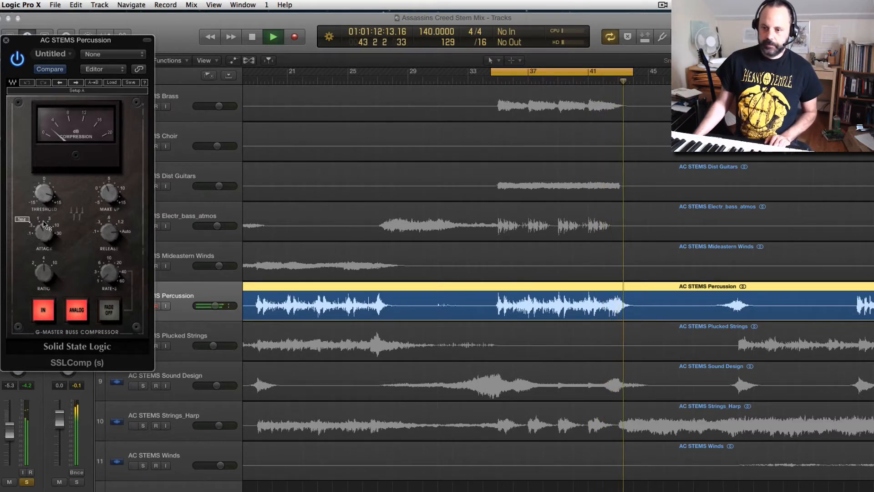
{"action": "key", "text": "space"}
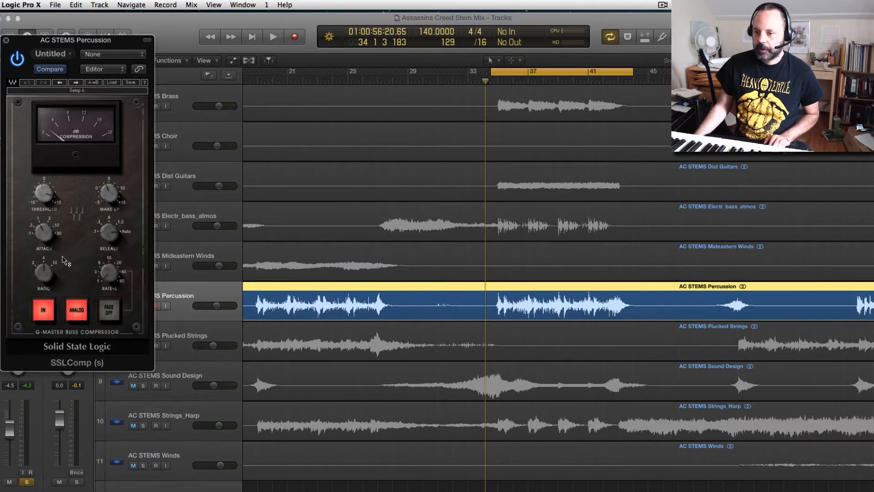
{"action": "left_click", "coordinate": [6, 41]}
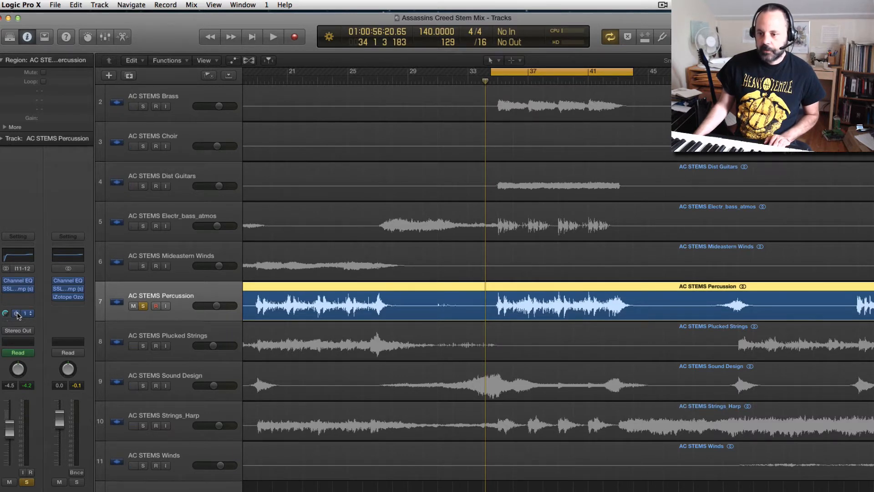
Show the Percussion track's Bus 1 aux channel, move the solo from Percussion to that aux, and play the loop
{"action": "left_click", "coordinate": [23, 315]}
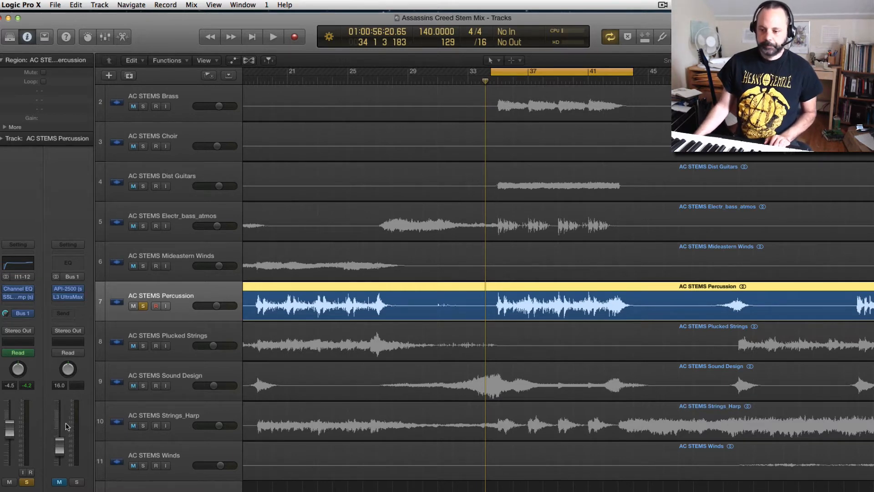
{"action": "left_click", "coordinate": [26, 482]}
{"action": "key", "text": "super+a"}
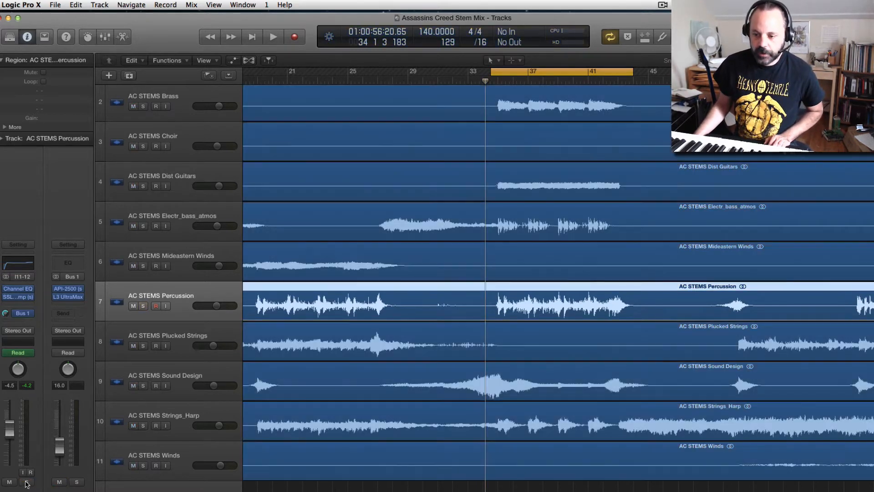
{"action": "left_click", "coordinate": [75, 482]}
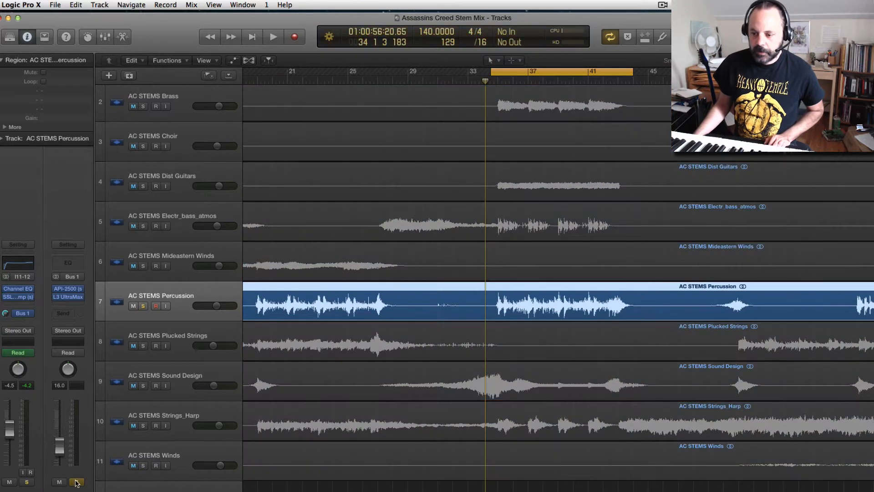
{"action": "key", "text": "space"}
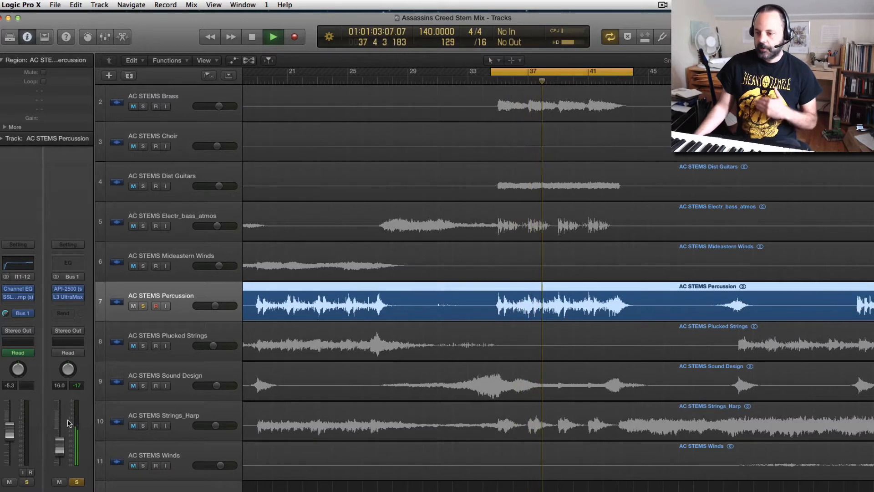
Examine the API-2500 compressor on Aux 1 during loop playback, briefly showing and hiding the track automation
{"action": "left_click", "coordinate": [68, 289]}
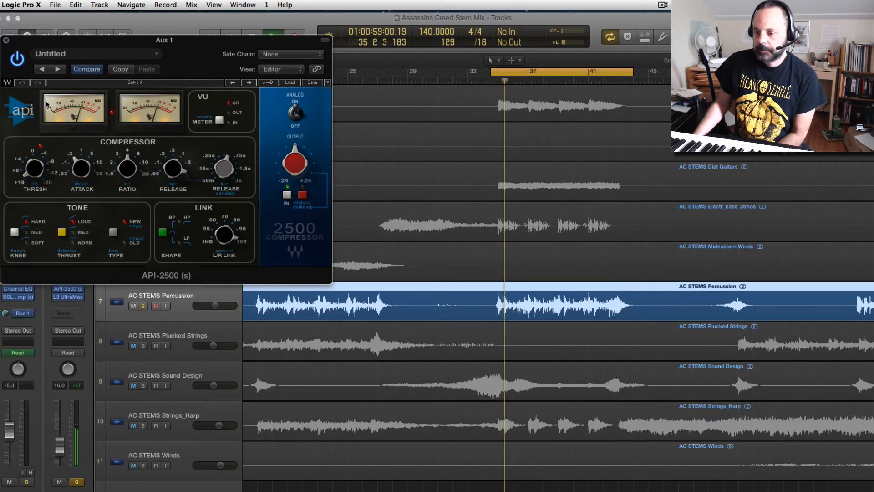
{"action": "key", "text": "a"}
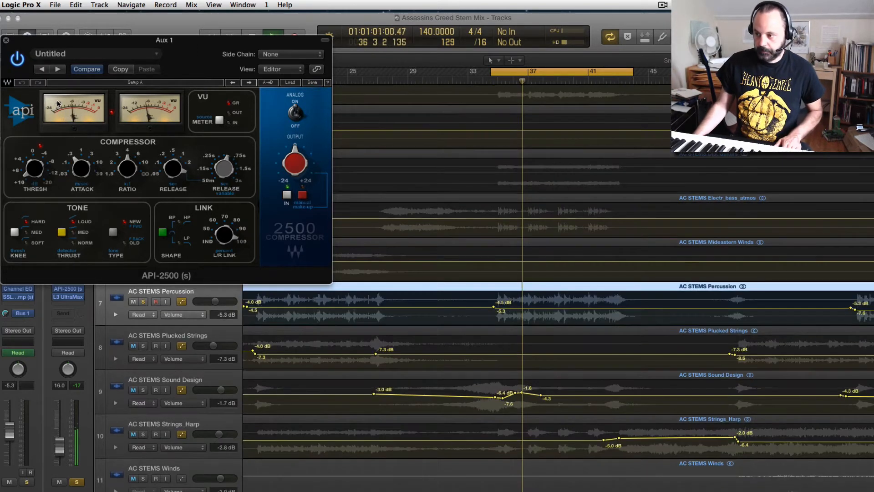
{"action": "key", "text": "a"}
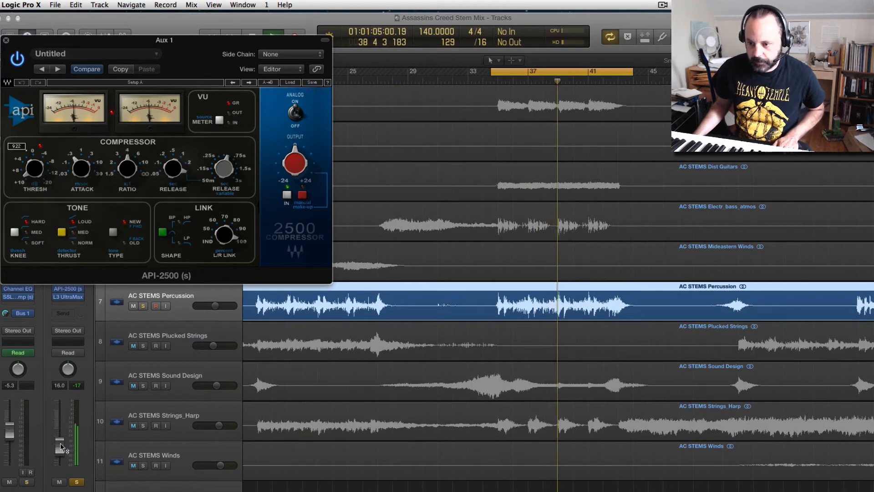
Raise the Aux 1 volume fader to -3.7 dB while the loop plays
{"action": "key", "text": "s"}
{"action": "left_click_drag", "start_coordinate": [60, 442], "coordinate": [60, 415]}
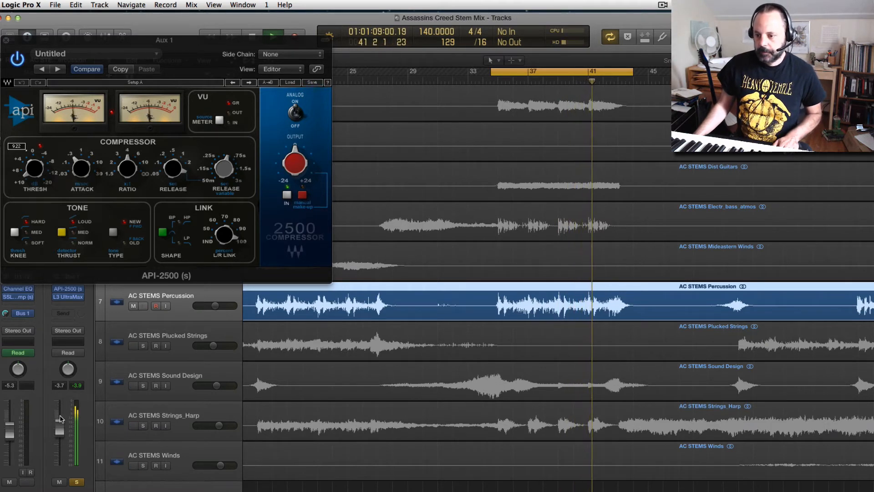
{"action": "key", "text": "s"}
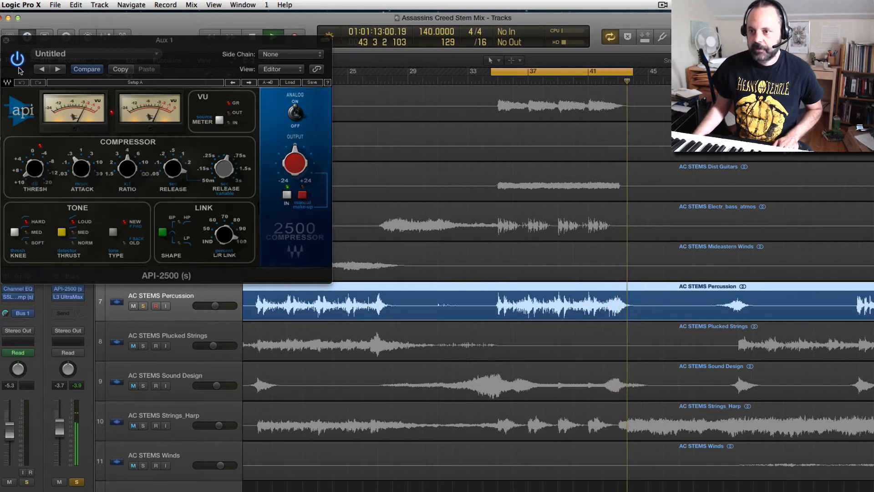
Compare Aux 1 with the API-2500 and L3 UltraMax bypassed, then re-enable only the API-2500 and hide its window
{"action": "left_click", "coordinate": [17, 60]}
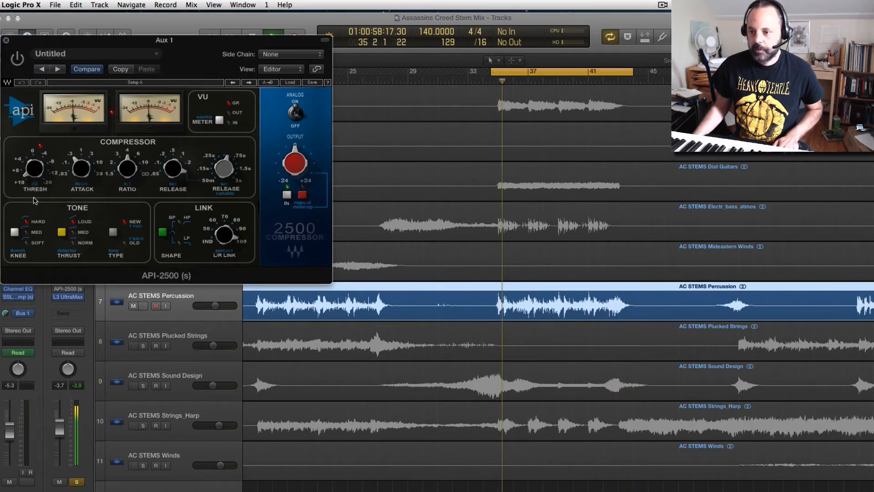
{"action": "key", "text": "s"}
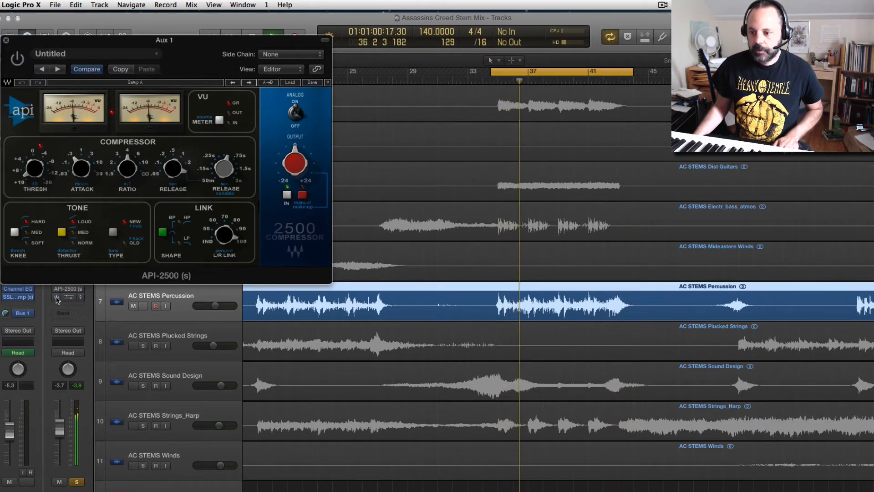
{"action": "left_click", "coordinate": [59, 289]}
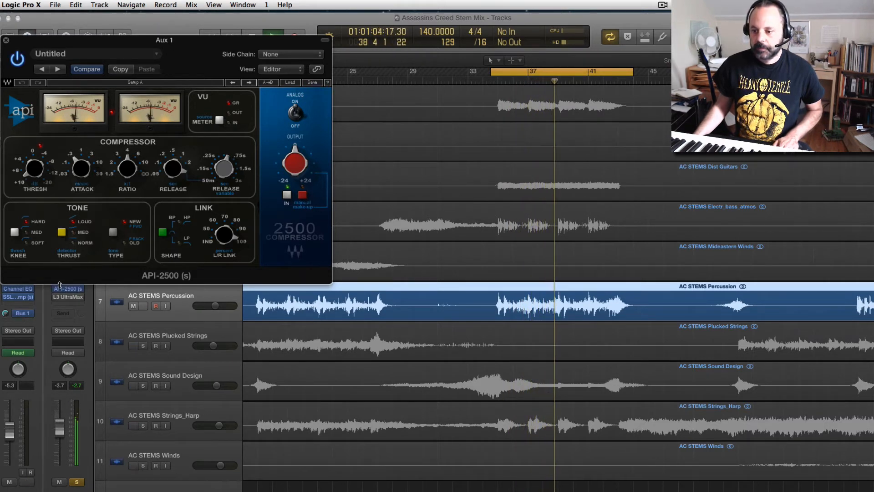
{"action": "key", "text": "s"}
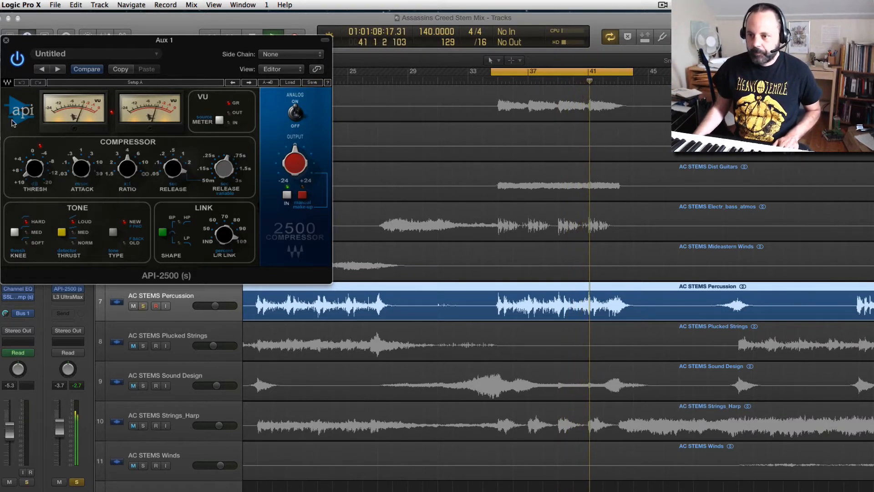
{"action": "key", "text": "s"}
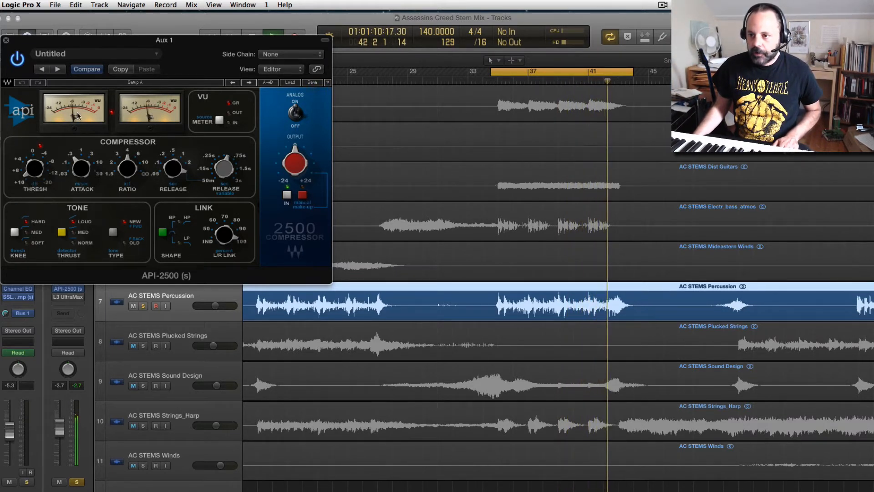
{"action": "key", "text": "v"}
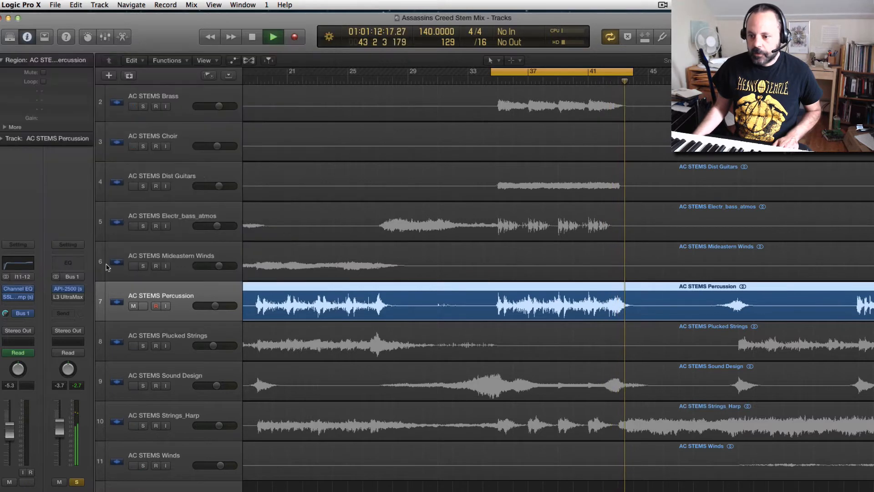
Re-enable the L3 UltraMax on Aux 1, examine its settings during loop playback, and lower the Aux 1 fader to -16.0 dB
{"action": "left_click", "coordinate": [56, 298]}
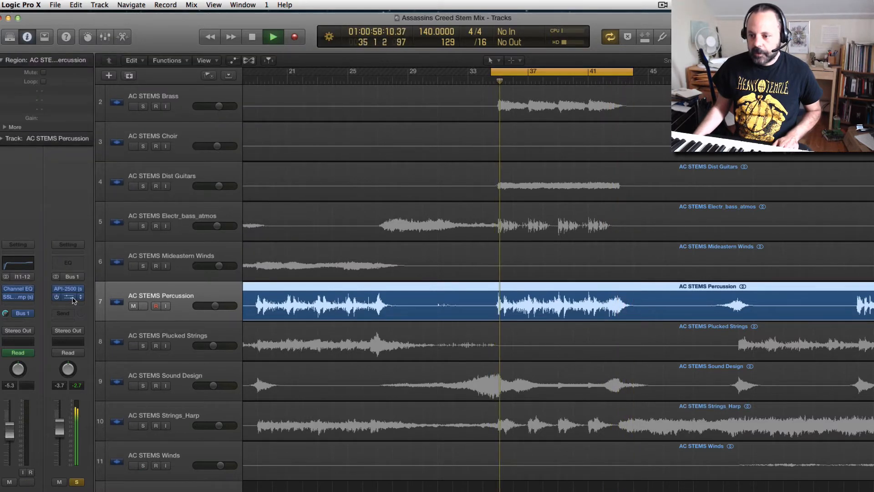
{"action": "left_click", "coordinate": [71, 298]}
{"action": "key", "text": "s"}
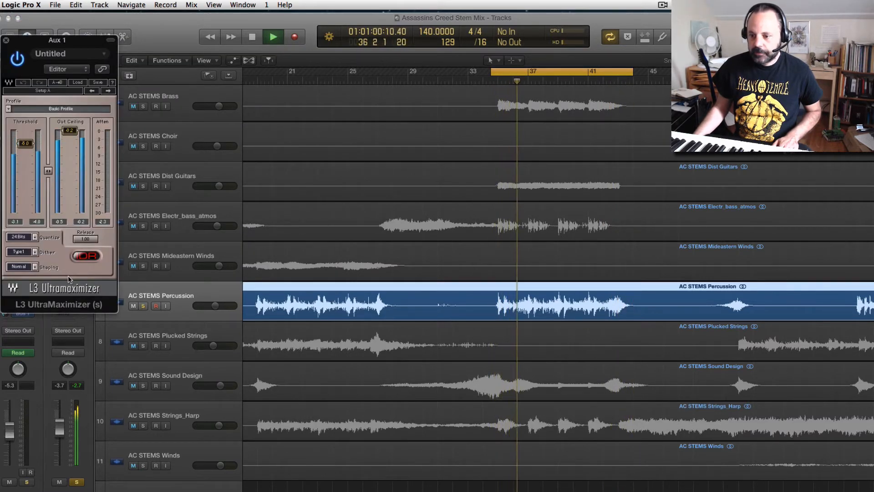
{"action": "key", "text": "s"}
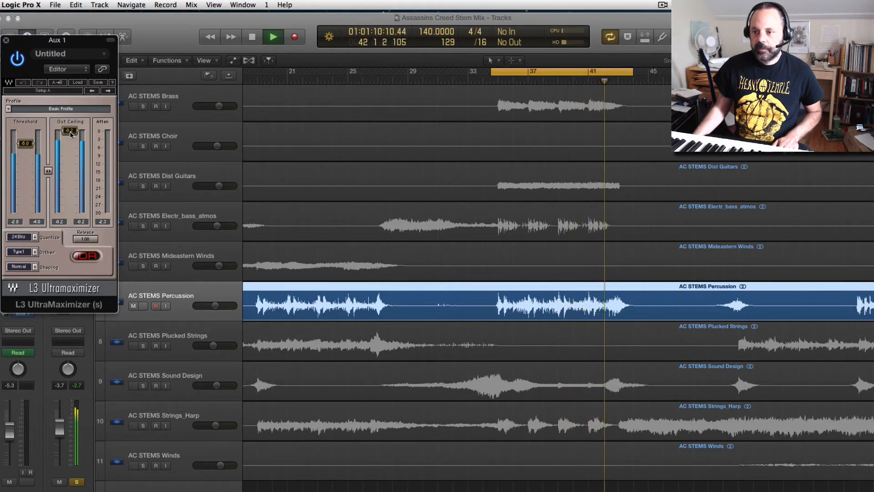
{"action": "left_click", "coordinate": [5, 41]}
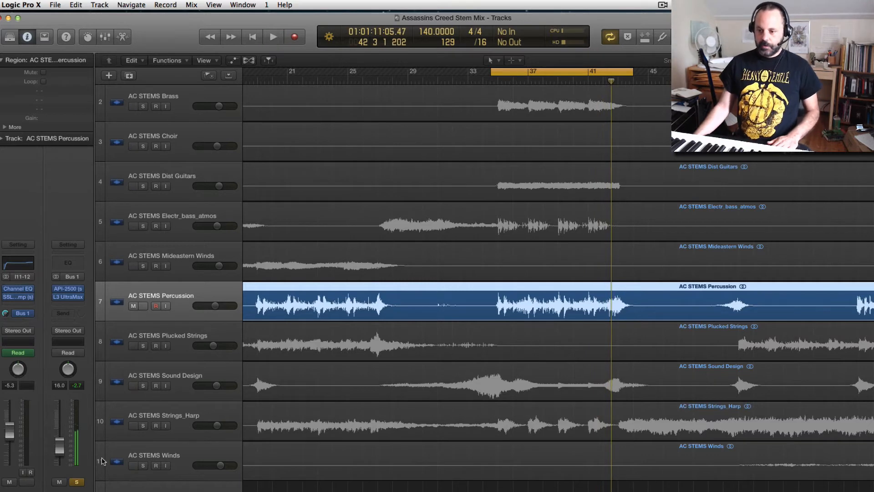
Move the solo from Aux 1 back to the Percussion track and play the loop
{"action": "left_click", "coordinate": [79, 481]}
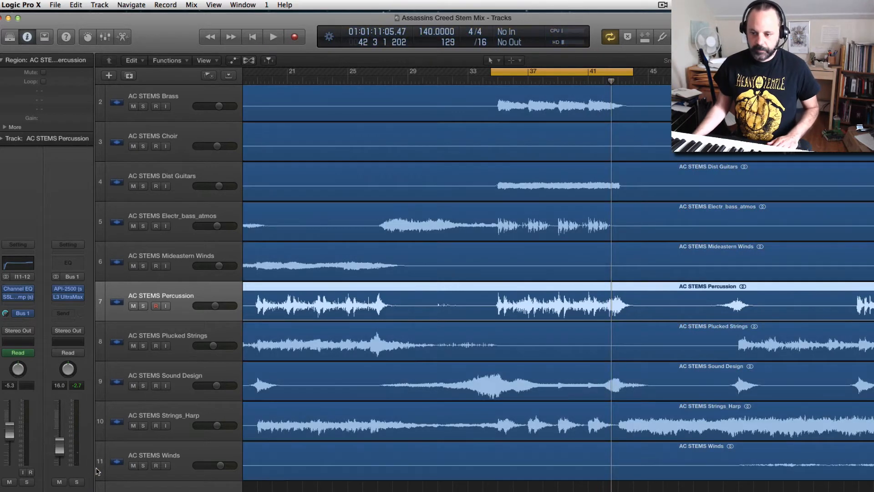
{"action": "left_click", "coordinate": [142, 306]}
{"action": "key", "text": "space"}
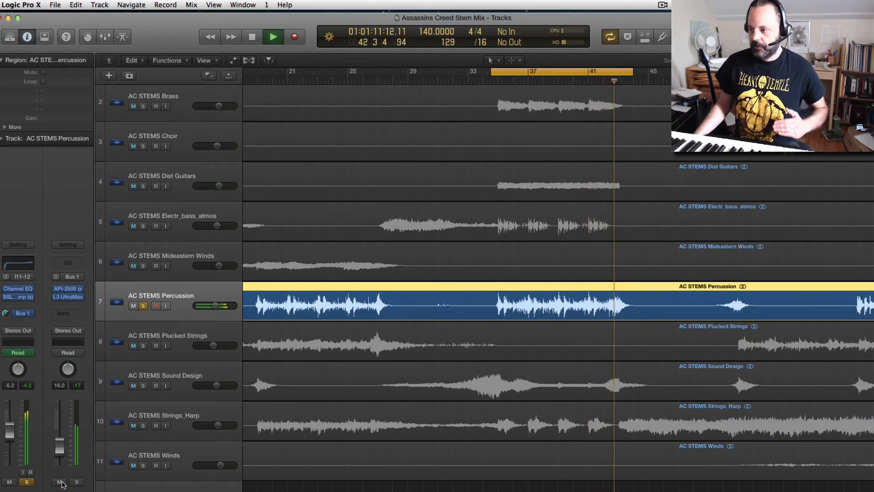
{"action": "key", "text": "space"}
{"action": "key", "text": "space"}
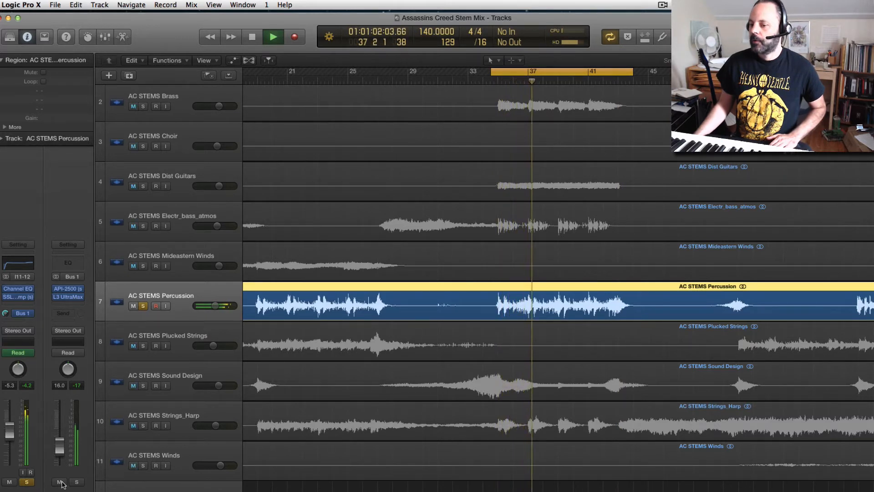
Compare the soloed Percussion with Aux 1 muted and unmuted, then stop playback and unsolo Percussion
{"action": "left_click", "coordinate": [60, 481]}
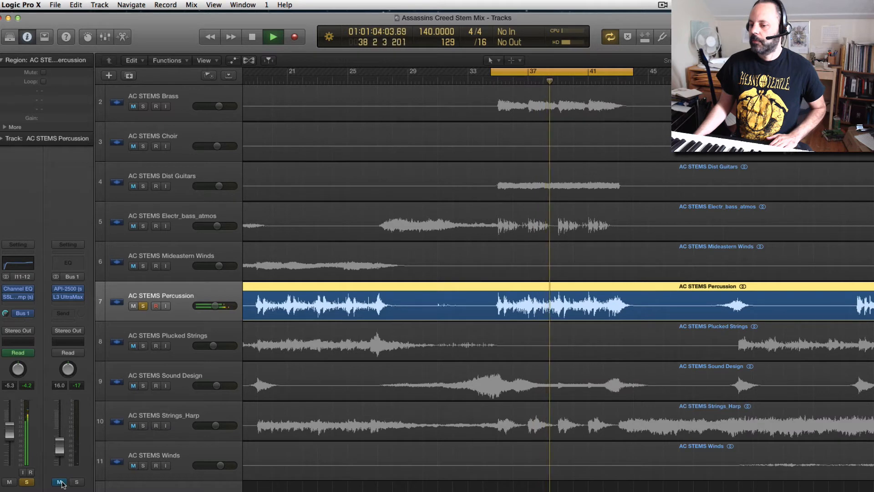
{"action": "left_click", "coordinate": [62, 482]}
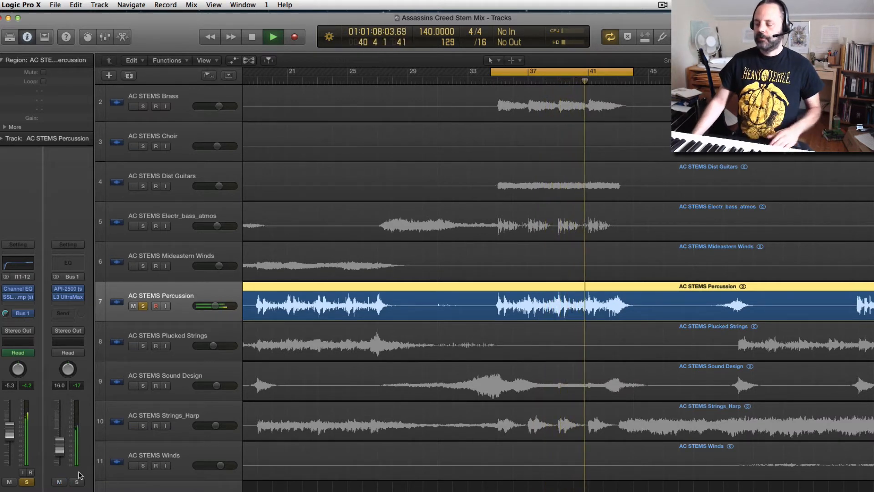
{"action": "key", "text": "space"}
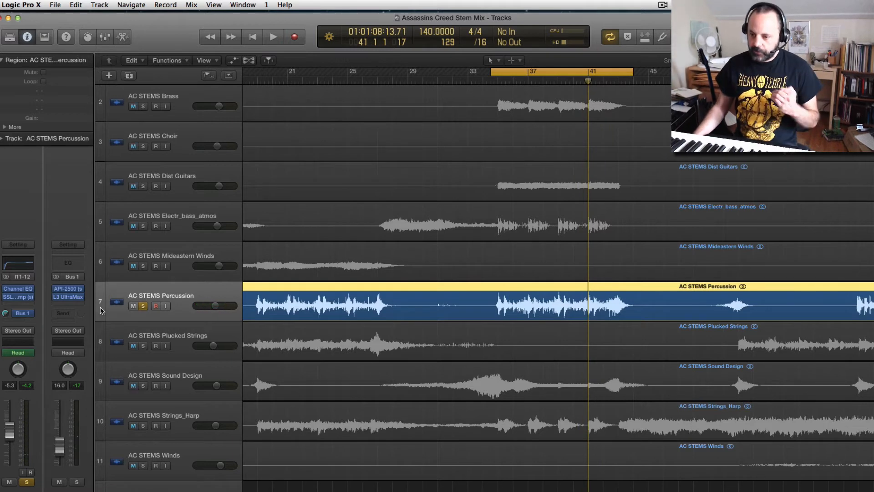
{"action": "left_click", "coordinate": [143, 306]}
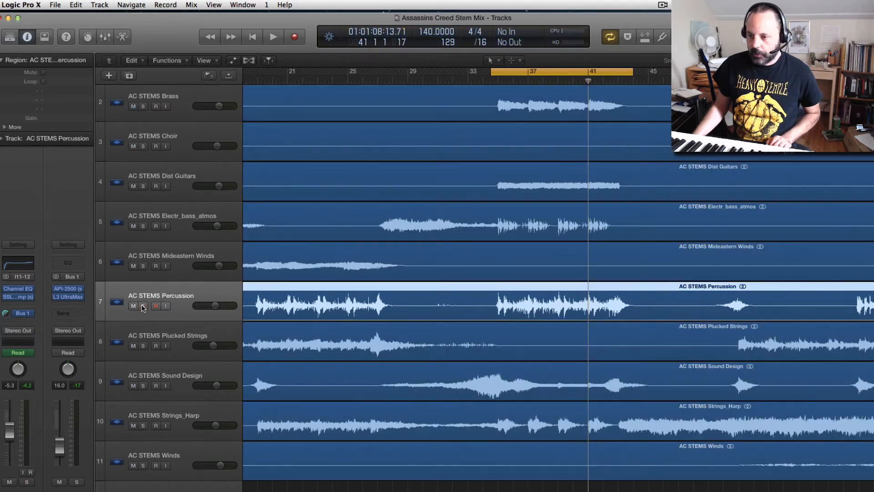
Examine the low-cut in the Plucked Strings track's Channel EQ and hide the plug-in window
{"action": "left_click", "coordinate": [178, 336]}
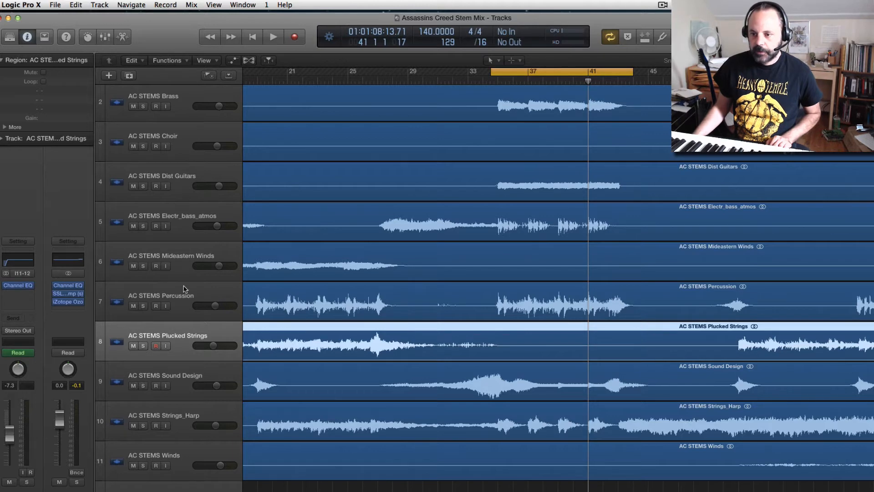
{"action": "left_click", "coordinate": [13, 263]}
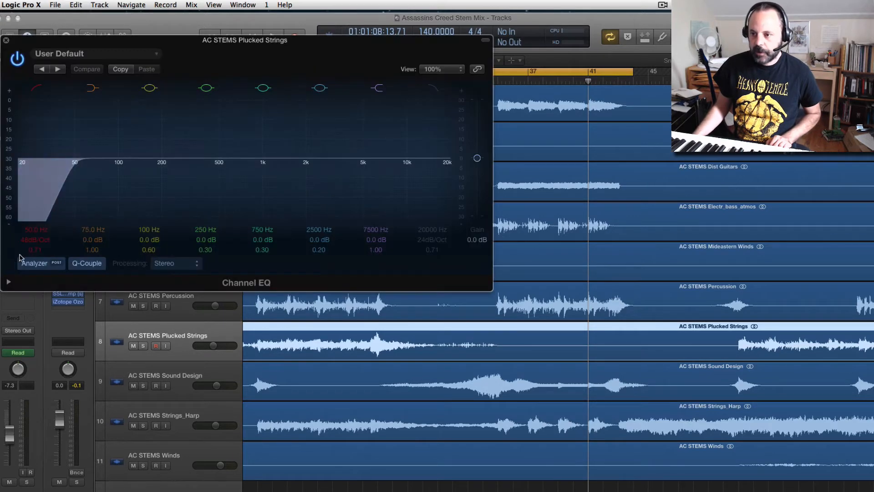
{"action": "left_click", "coordinate": [6, 40]}
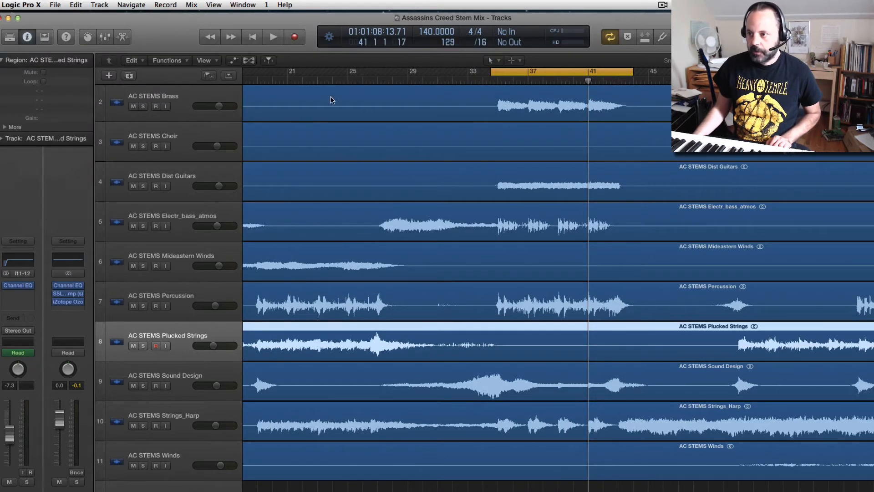
Turn off the cycle and audition Plucked Strings from around bar 23, first within the full mix and then soloed
{"action": "left_click", "coordinate": [537, 70]}
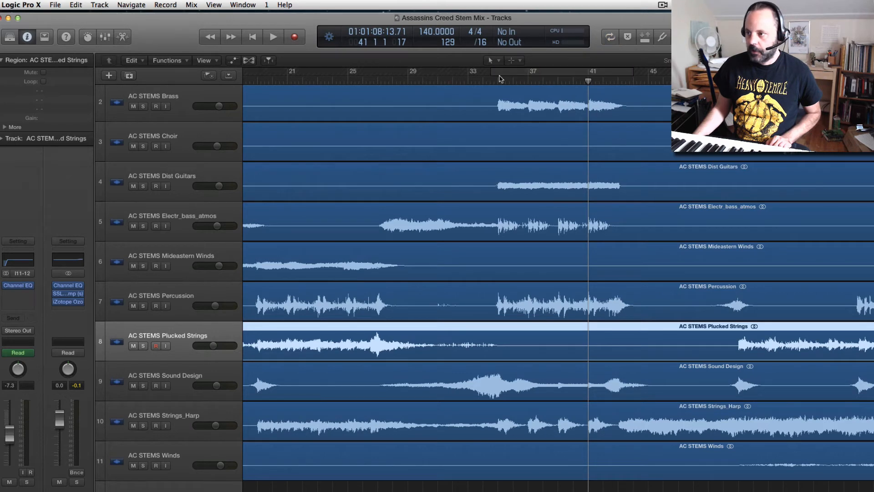
{"action": "left_click", "coordinate": [317, 81]}
{"action": "key", "text": "space"}
{"action": "key", "text": "space"}
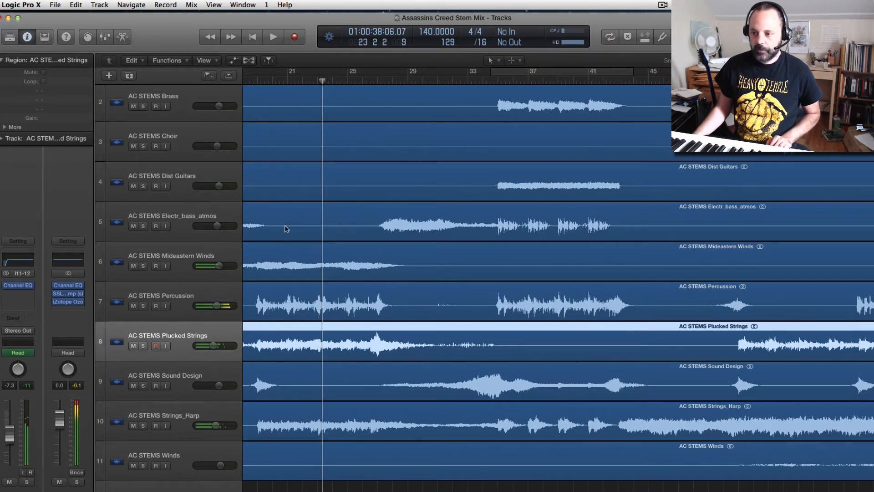
{"action": "key", "text": "s"}
{"action": "key", "text": "space"}
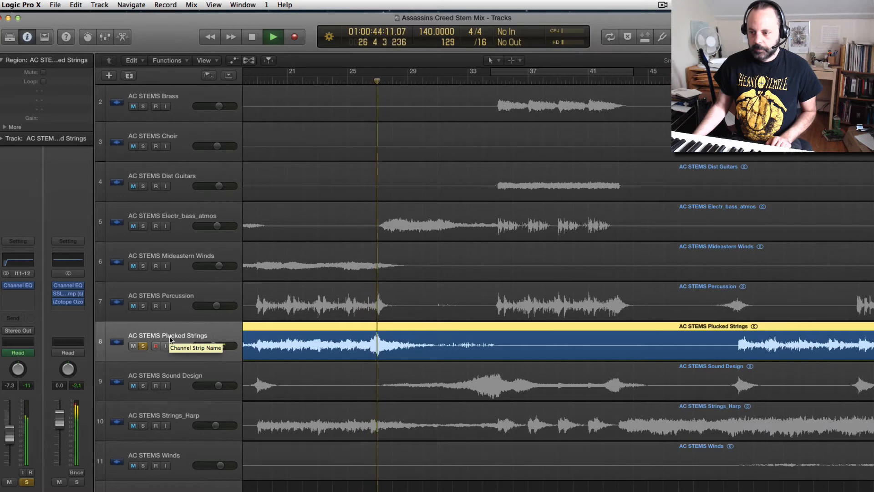
{"action": "key", "text": "space"}
{"action": "key", "text": "s"}
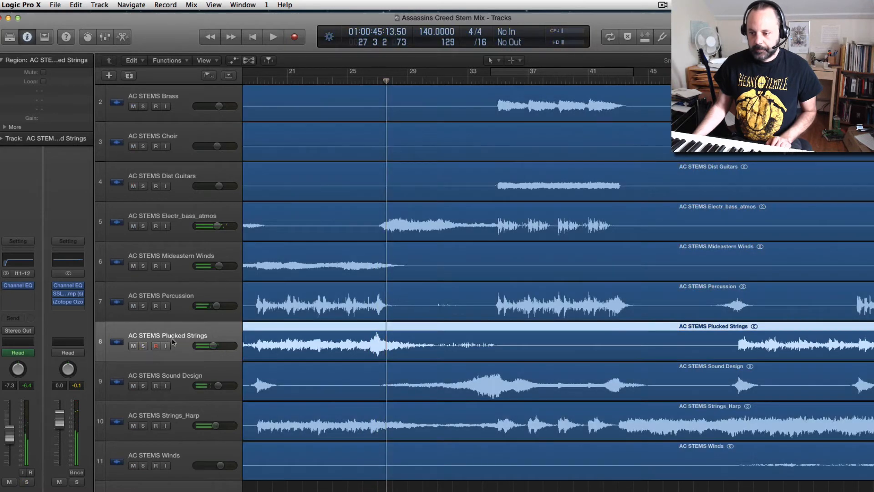
Select the Sound Design track and set an active cycle range over its swell, from about bar 31 to bar 37
{"action": "left_click", "coordinate": [179, 376]}
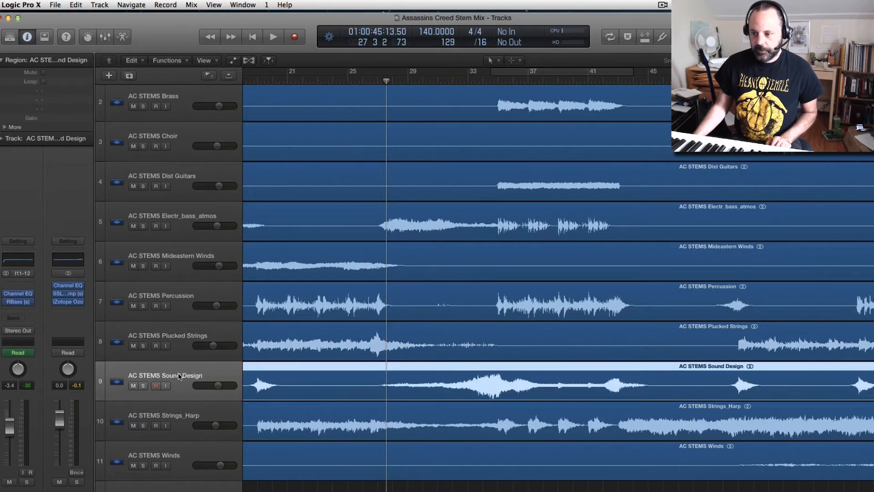
{"action": "left_click", "coordinate": [458, 79]}
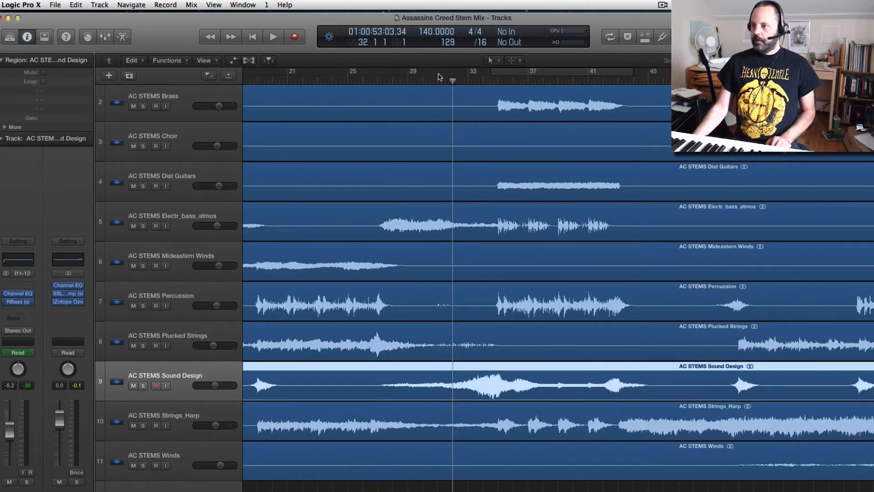
{"action": "left_click_drag", "start_coordinate": [441, 76], "coordinate": [524, 74]}
{"action": "left_click_drag", "start_coordinate": [437, 74], "coordinate": [447, 74]}
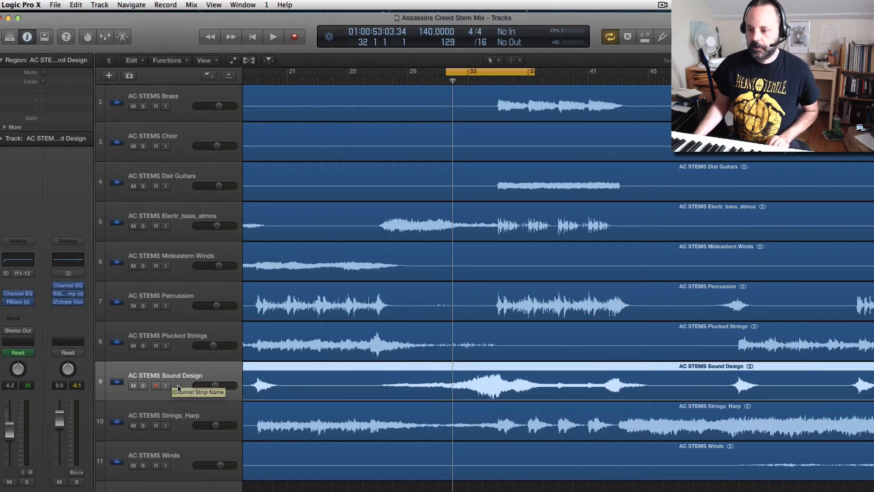
Solo the Sound Design track and play its swell
{"action": "left_click", "coordinate": [157, 386]}
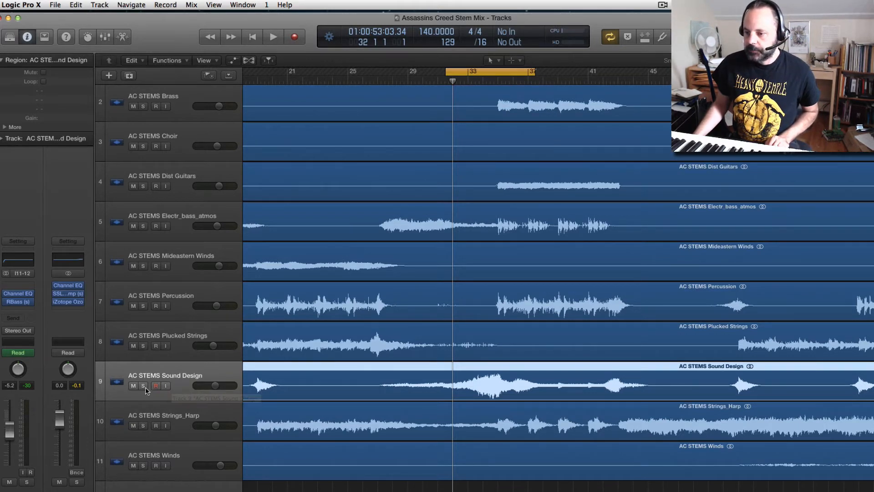
{"action": "left_click", "coordinate": [143, 386]}
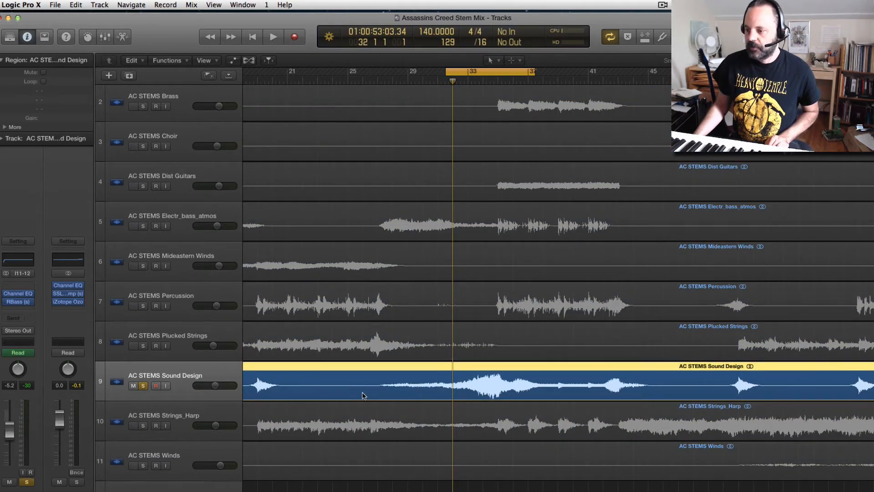
{"action": "key", "text": "space"}
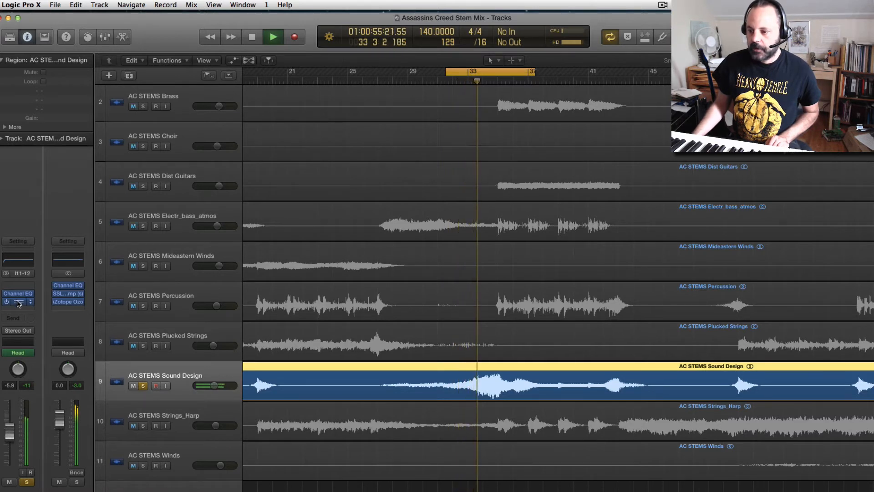
{"action": "key", "text": "space"}
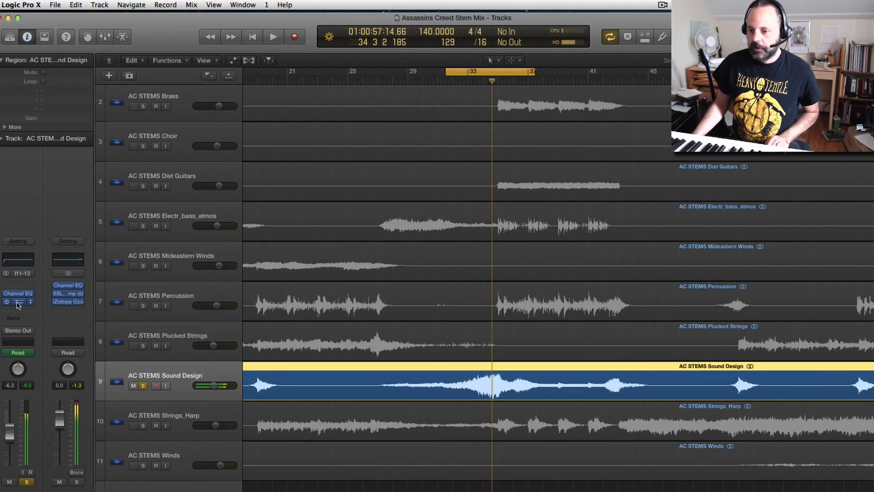
Compare Sound Design with the RBass plug-in bypassed and enabled during playback, leave it enabled, and hide its window
{"action": "left_click", "coordinate": [18, 301]}
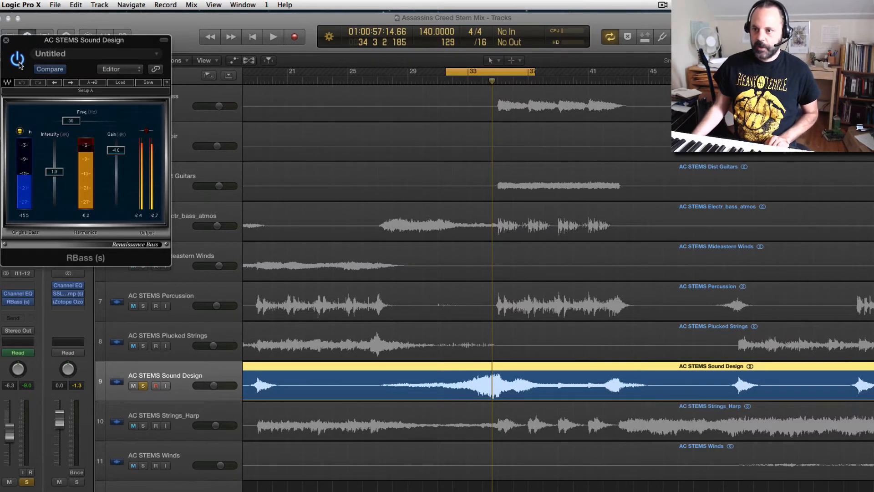
{"action": "key", "text": "space"}
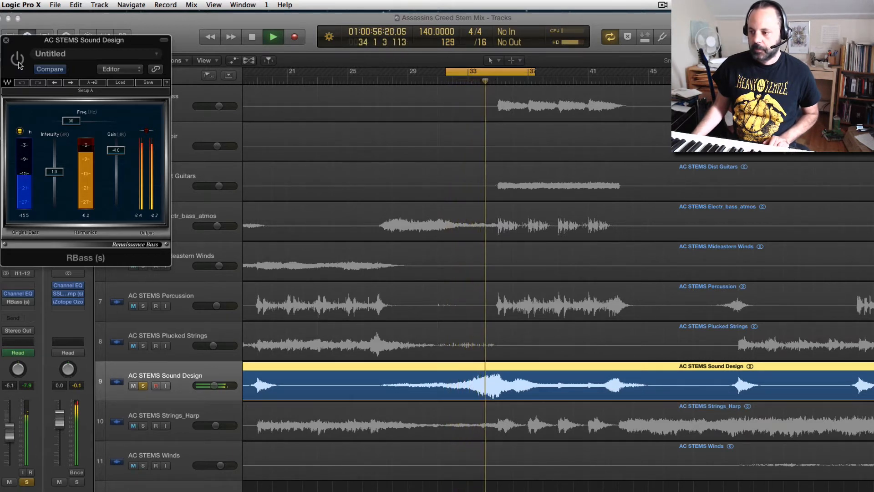
{"action": "key", "text": "space"}
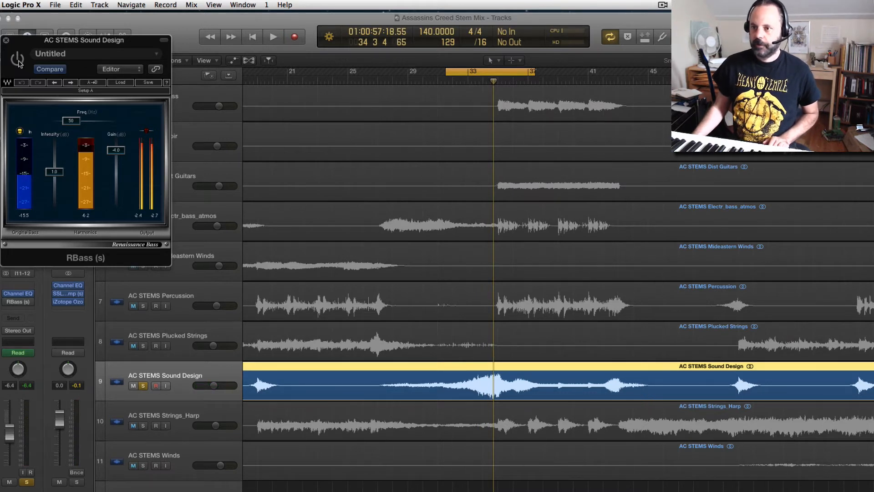
{"action": "key", "text": "space"}
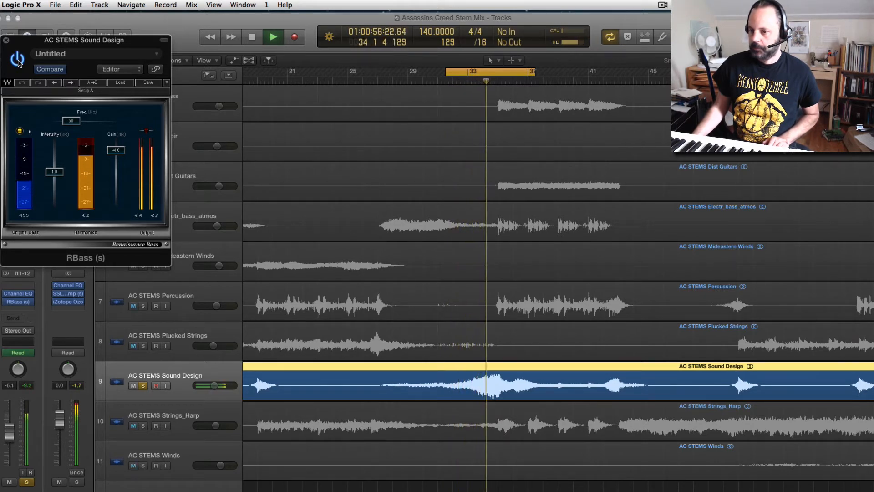
{"action": "key", "text": "space"}
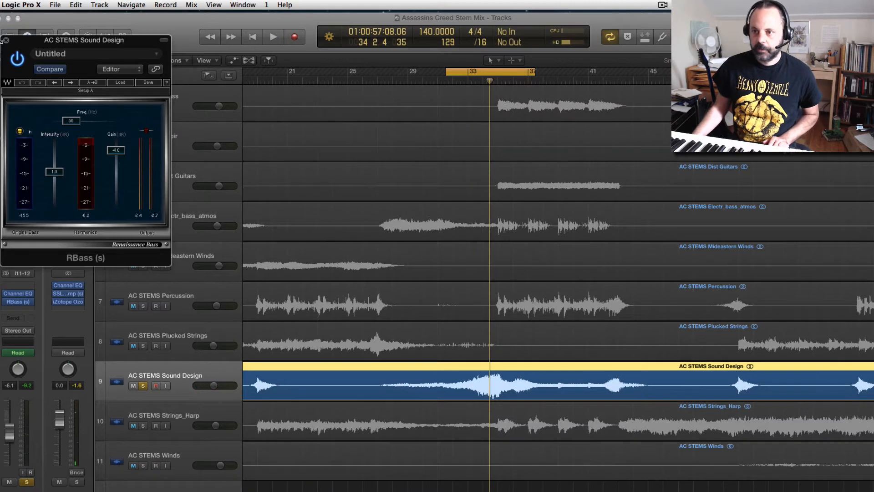
{"action": "left_click", "coordinate": [6, 41]}
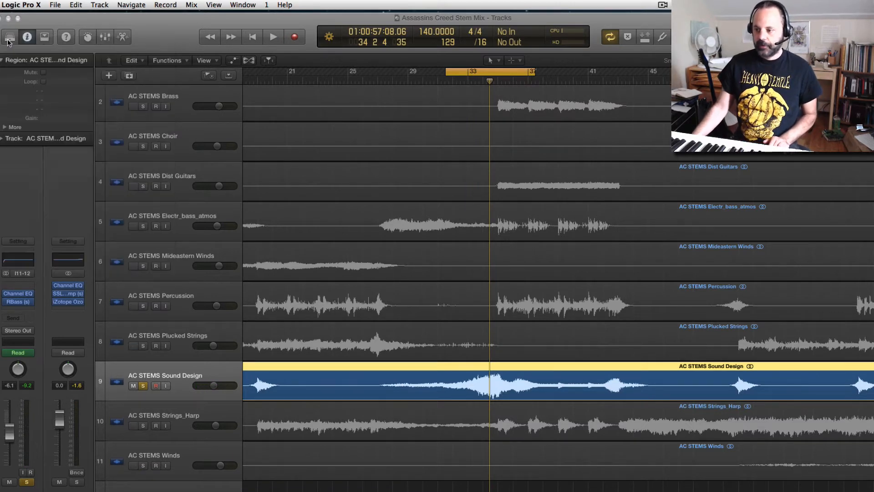
Examine the Sound Design track's volume automation, hide the automation again, and unsolo the track
{"action": "key", "text": "a"}
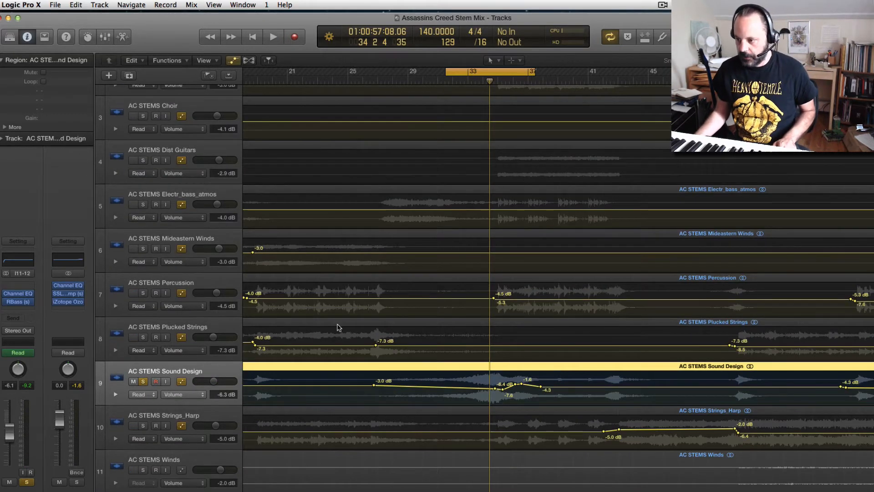
{"action": "key", "text": "a"}
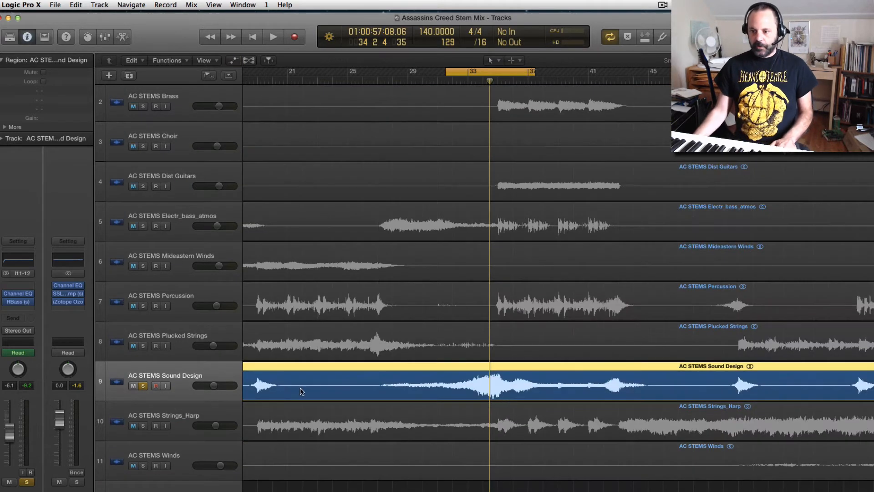
{"action": "left_click", "coordinate": [144, 386]}
Examine the low-cut in Sound Design's Channel EQ, hide the window, and select the Strings_Harp track
{"action": "left_click", "coordinate": [15, 294]}
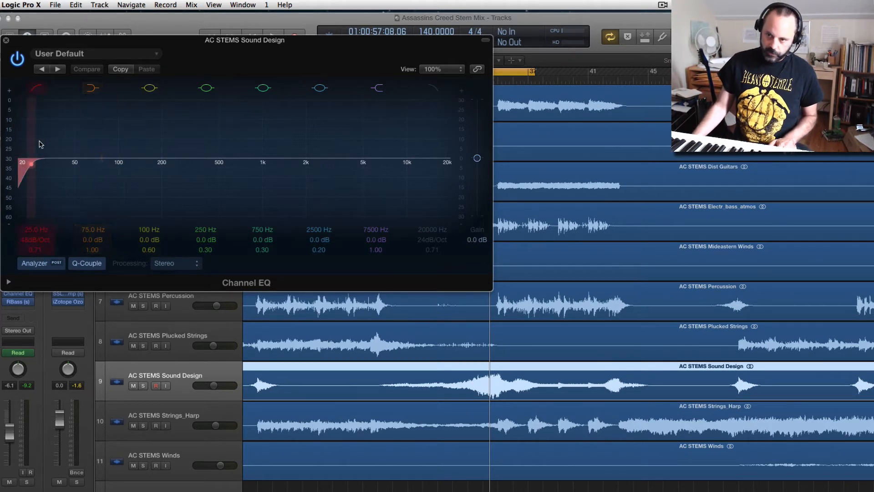
{"action": "left_click", "coordinate": [5, 41]}
{"action": "left_click", "coordinate": [171, 412]}
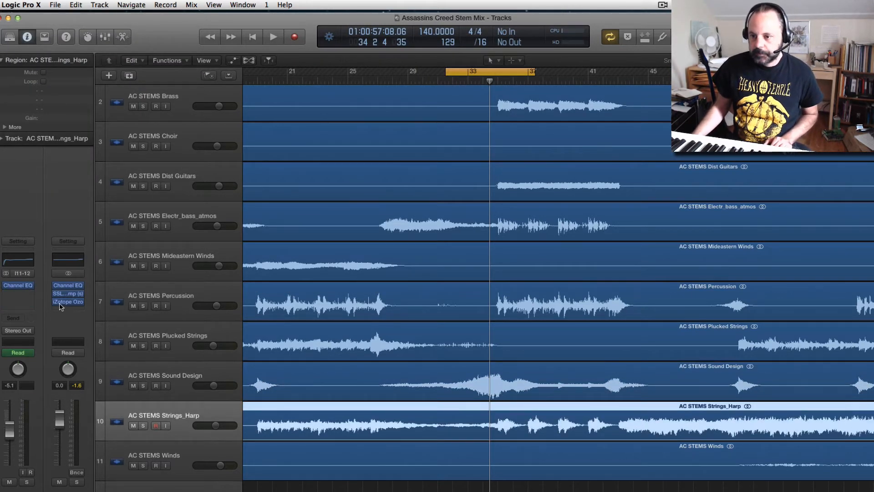
Examine the Strings_Harp track's Channel EQ during playback with the track soloed
{"action": "left_click", "coordinate": [21, 286]}
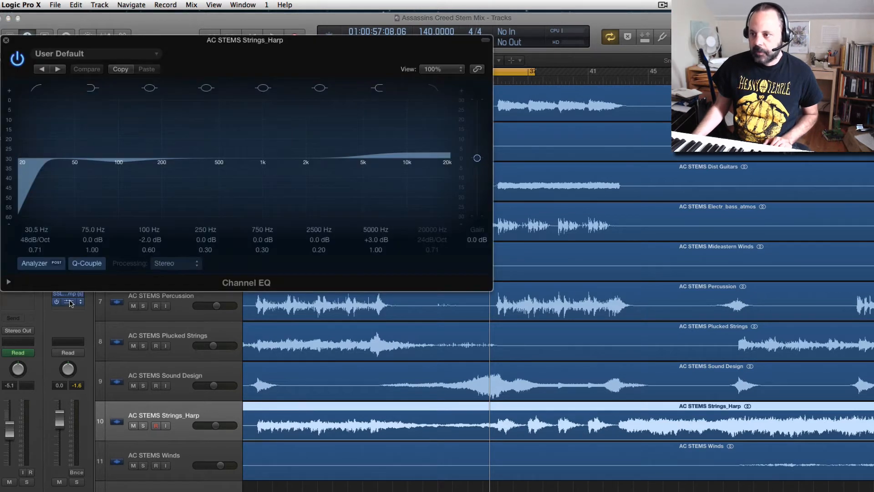
{"action": "key", "text": "space"}
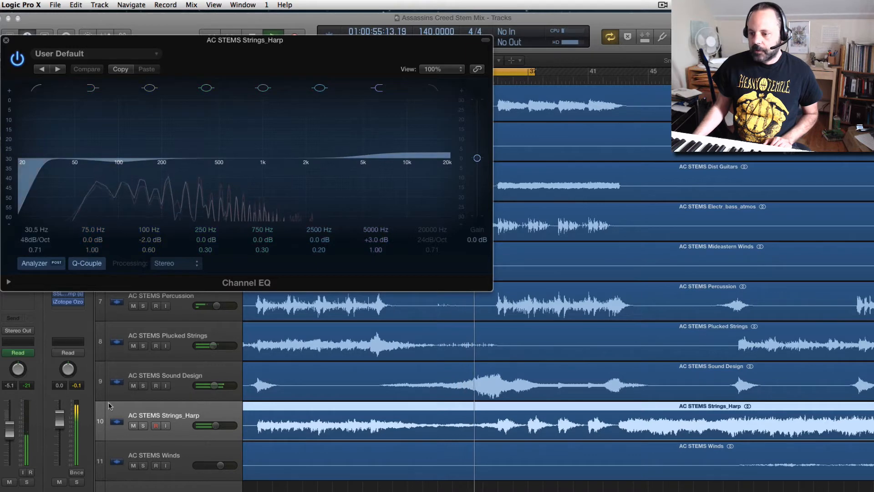
{"action": "left_click", "coordinate": [143, 426]}
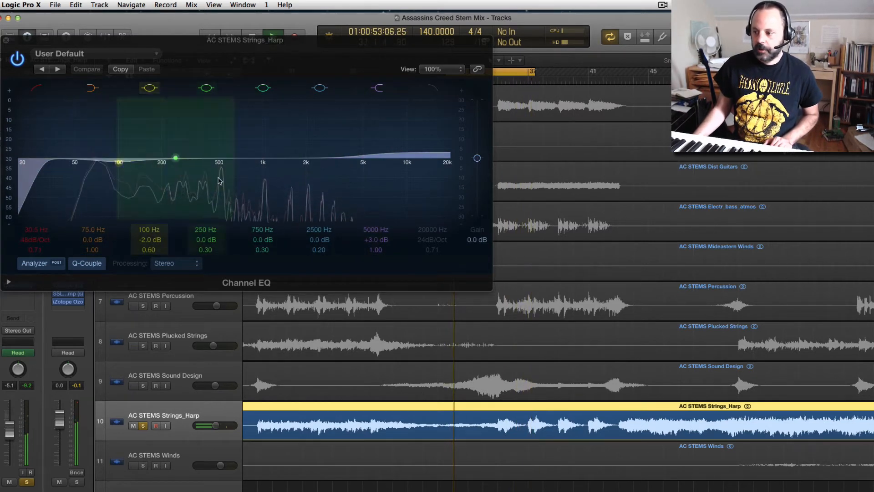
{"action": "left_click", "coordinate": [678, 81]}
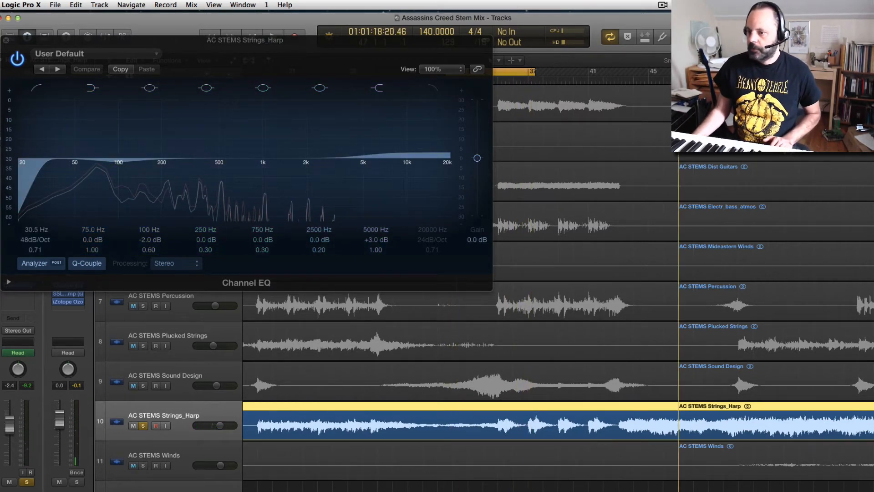
{"action": "key", "text": "space"}
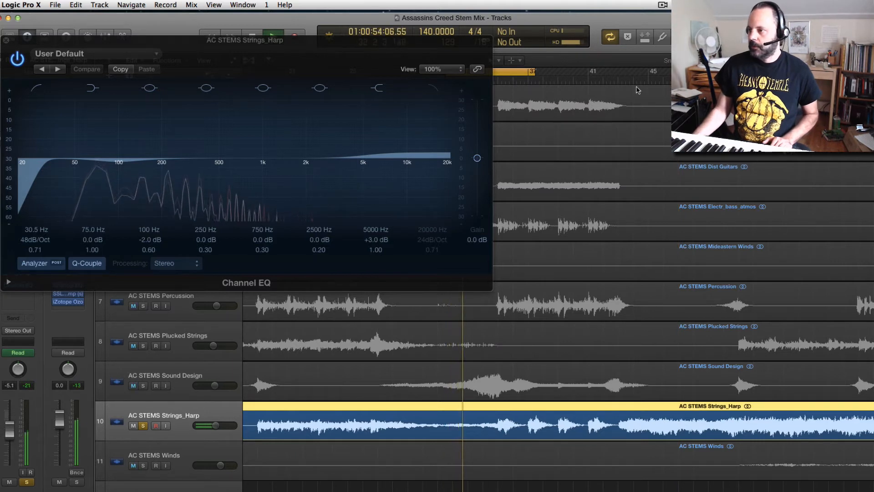
Turn off cycle playback and play the soloed Strings_Harp track from bar 48
{"action": "key", "text": "space"}
{"action": "left_click", "coordinate": [527, 74]}
{"action": "left_click", "coordinate": [708, 81]}
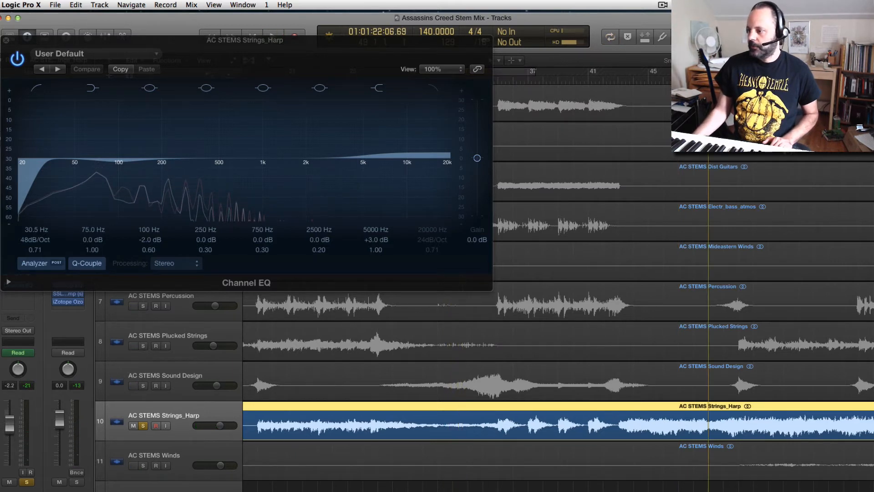
{"action": "key", "text": "space"}
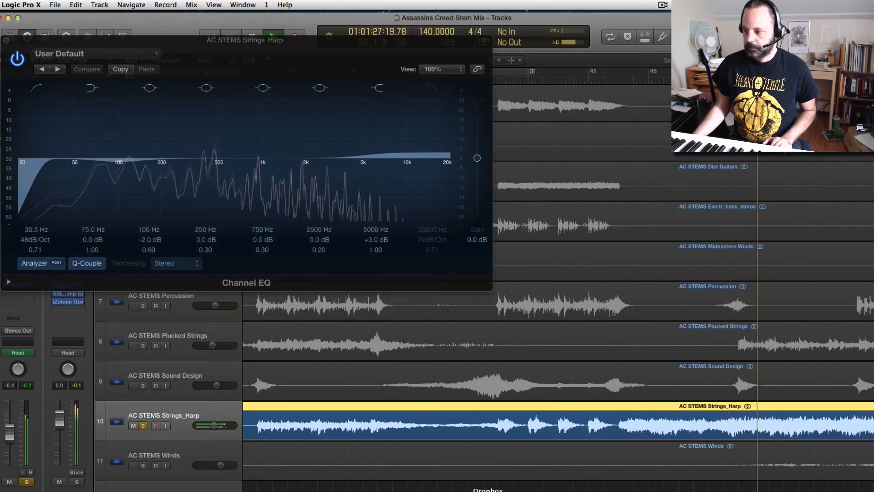
Play the soloed Strings_Harp track from about bar 67 and examine its high-shelf boost at 5000 Hz in the Channel EQ
{"action": "key", "text": "space"}
{"action": "scroll", "coordinate": [546, 408], "scroll_direction": "left", "scroll_amount": 5}
{"action": "scroll", "coordinate": [612, 487], "scroll_direction": "right", "scroll_amount": 10}
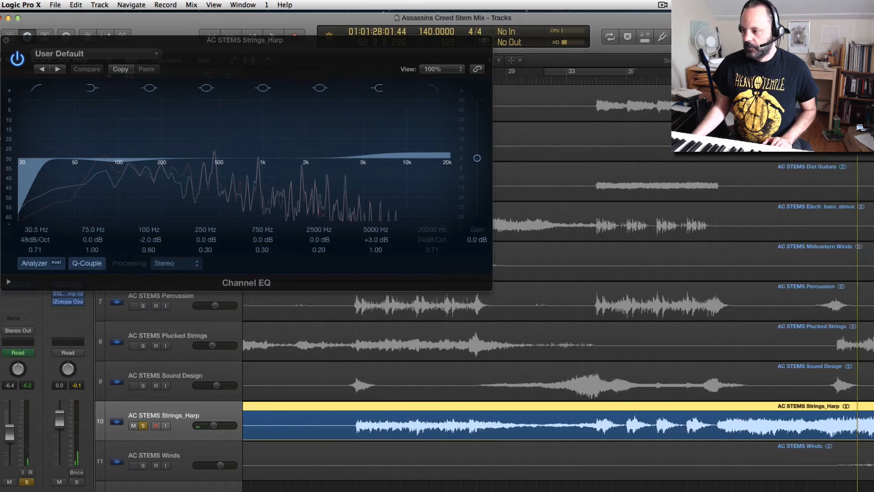
{"action": "left_click", "coordinate": [662, 81]}
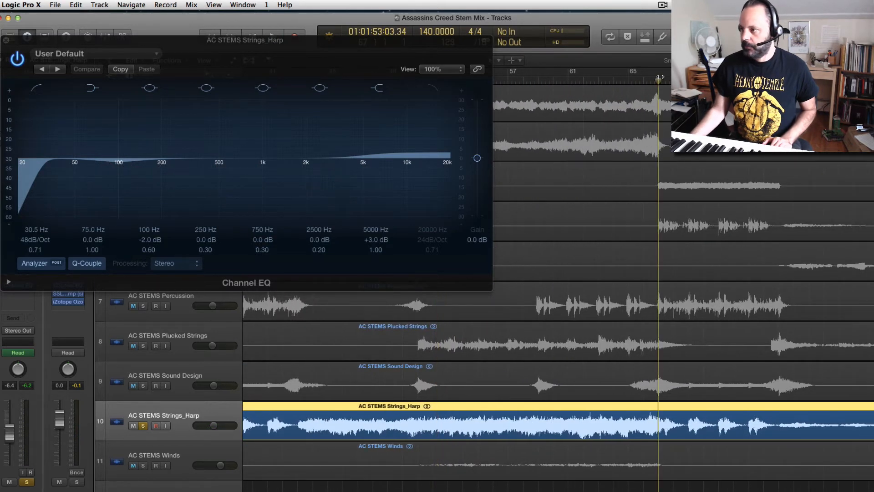
{"action": "key", "text": "space"}
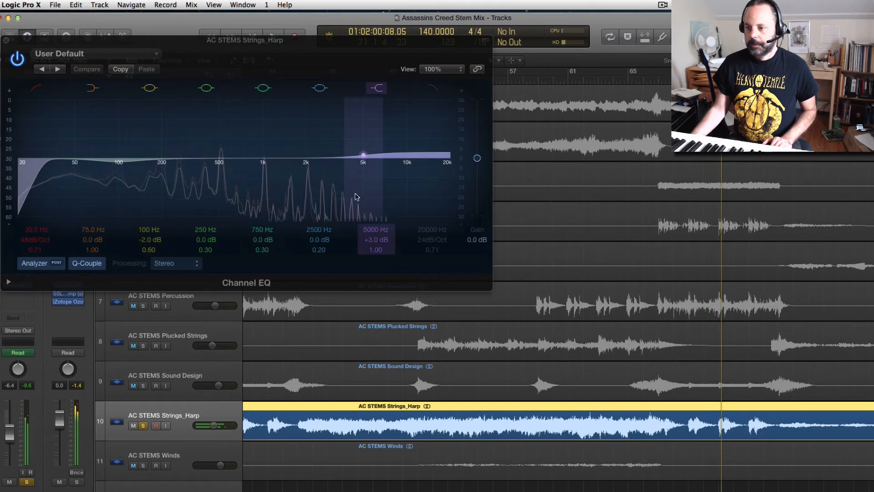
{"action": "key", "text": "space"}
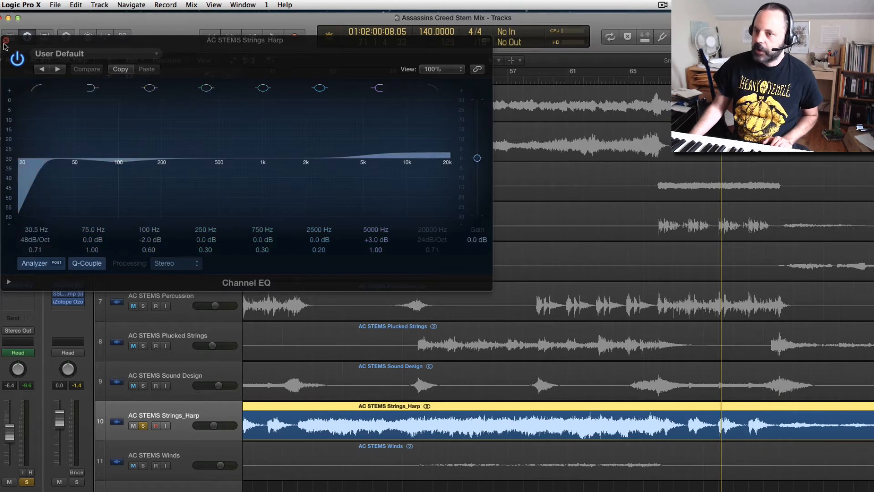
Hide the Strings_Harp Channel EQ window and unsolo the track
{"action": "left_click", "coordinate": [6, 41]}
{"action": "left_click", "coordinate": [409, 80]}
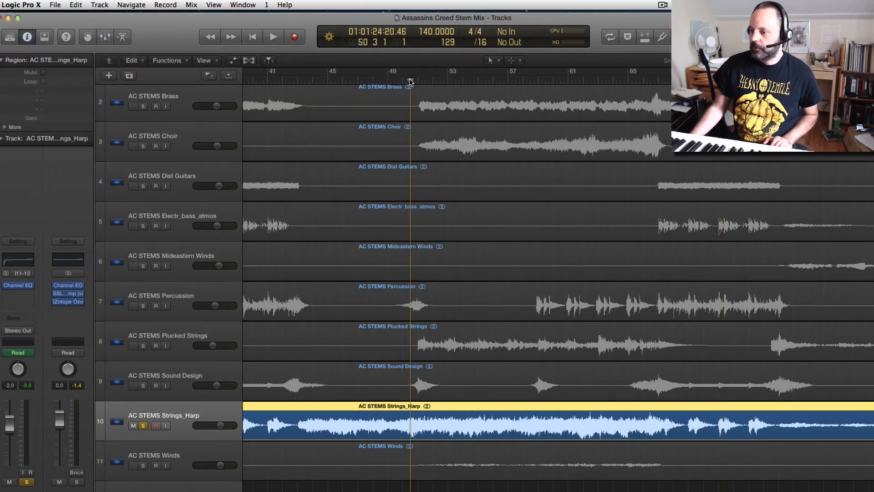
{"action": "left_click", "coordinate": [137, 425]}
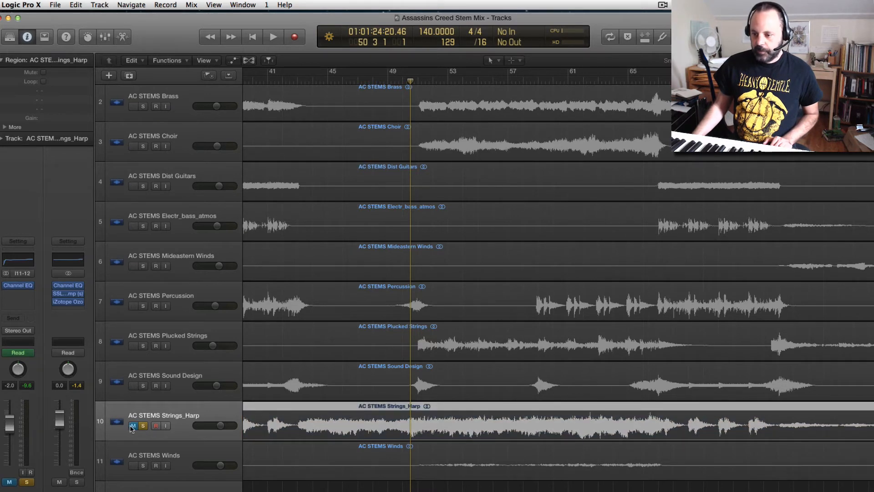
{"action": "left_click", "coordinate": [133, 425]}
{"action": "left_click", "coordinate": [143, 426]}
Play the Winds track from bar 50 in the mix and soloed, stop playback, and unsolo it
{"action": "left_click", "coordinate": [155, 448]}
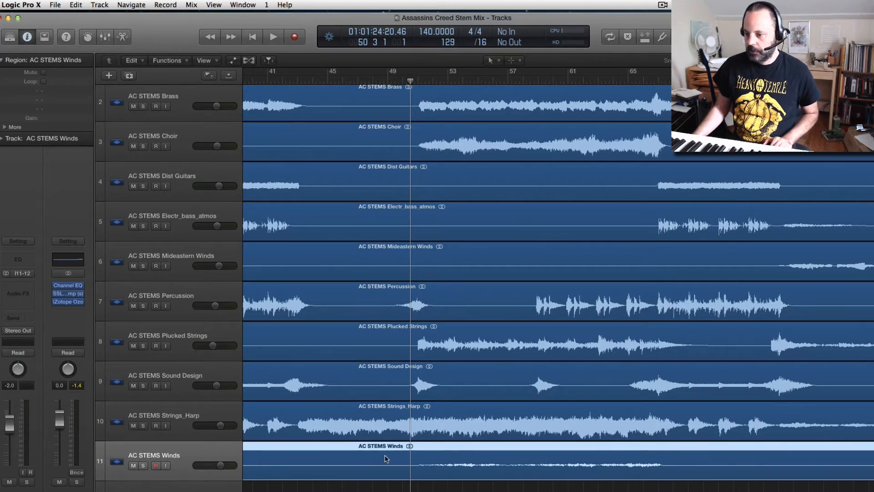
{"action": "key", "text": "space"}
{"action": "scroll", "coordinate": [558, 282], "scroll_direction": "right", "scroll_amount": 10}
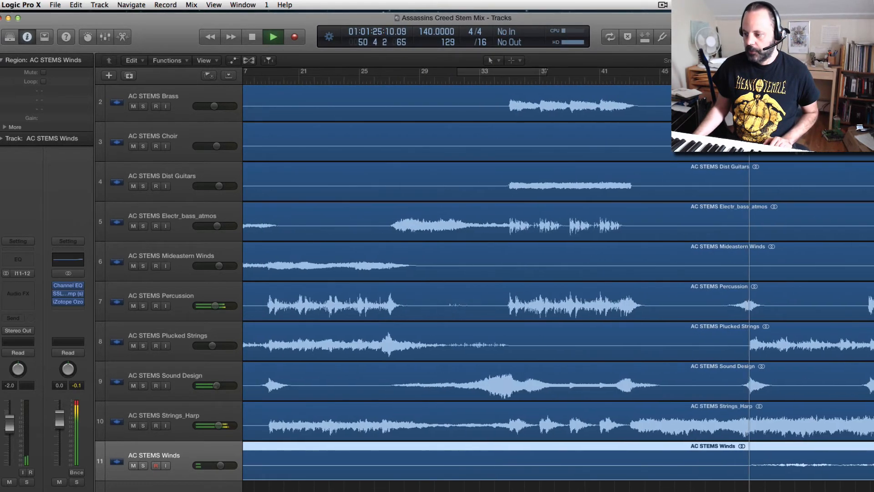
{"action": "scroll", "coordinate": [258, 486], "scroll_direction": "left", "scroll_amount": 10}
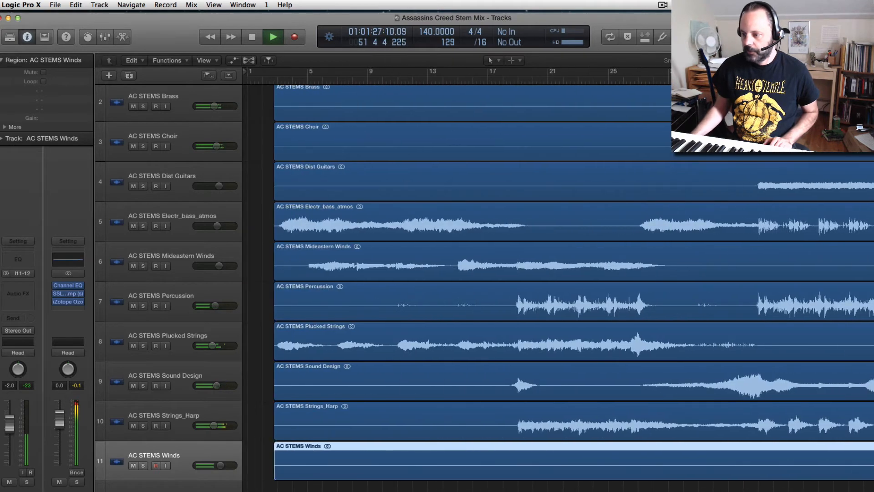
{"action": "left_click", "coordinate": [143, 465]}
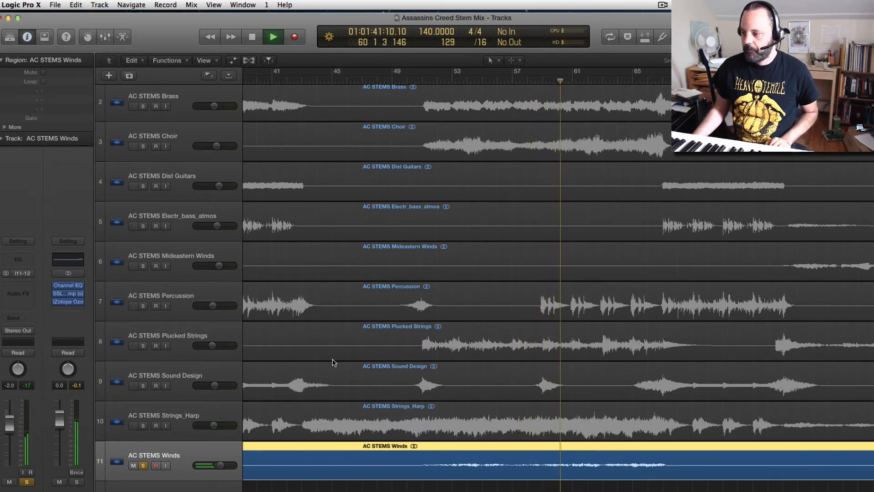
{"action": "key", "text": "space"}
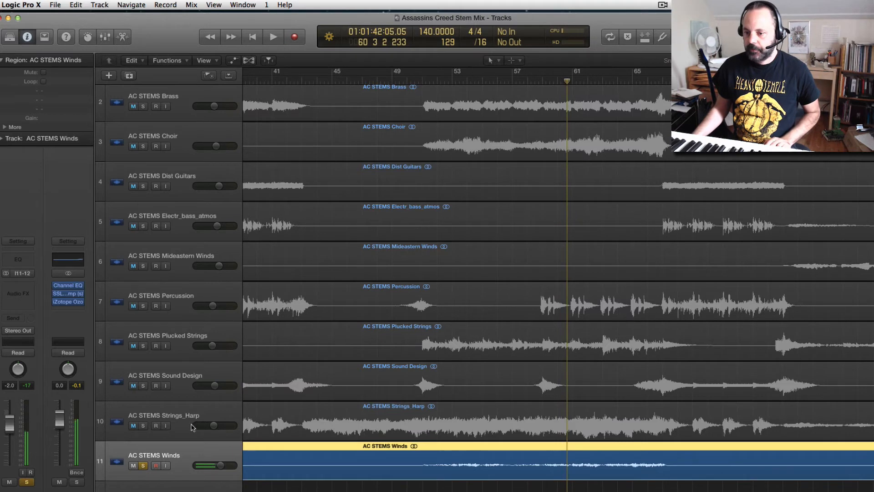
{"action": "left_click", "coordinate": [28, 482]}
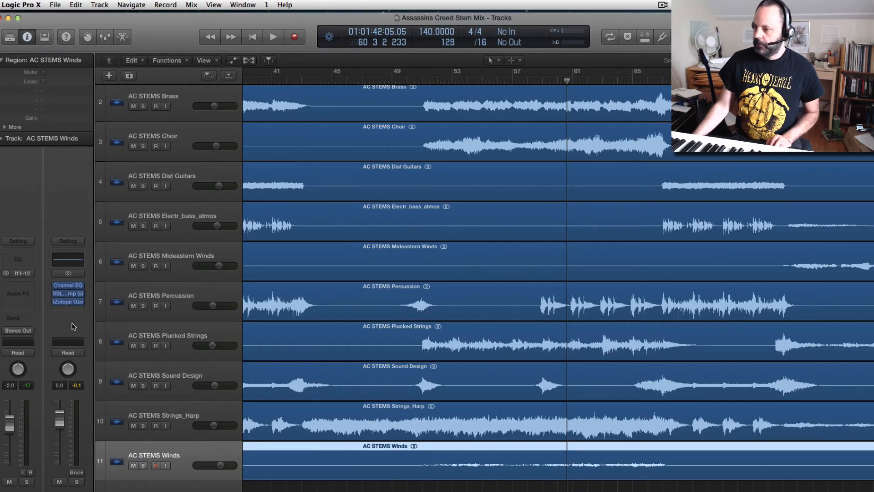
Place the playhead at bar 2, beat 3, just before the stem regions begin
{"action": "scroll", "coordinate": [387, 269], "scroll_direction": "up", "scroll_amount": 2}
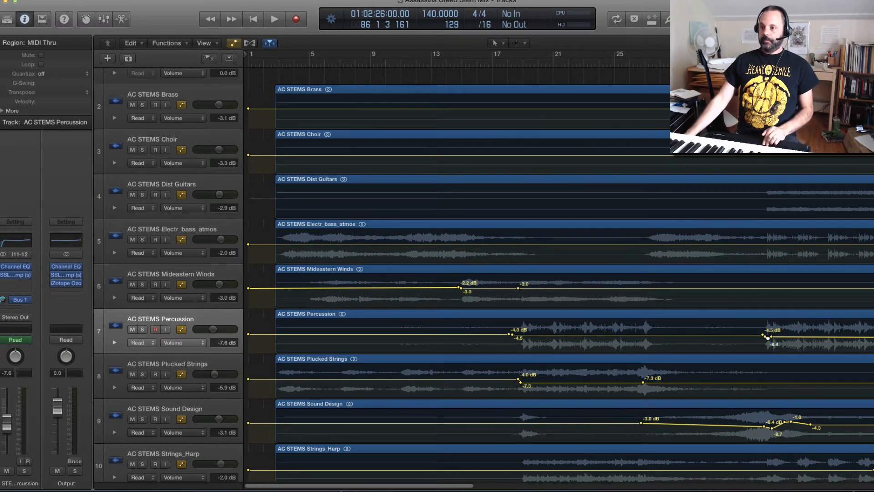
{"action": "left_click", "coordinate": [264, 64]}
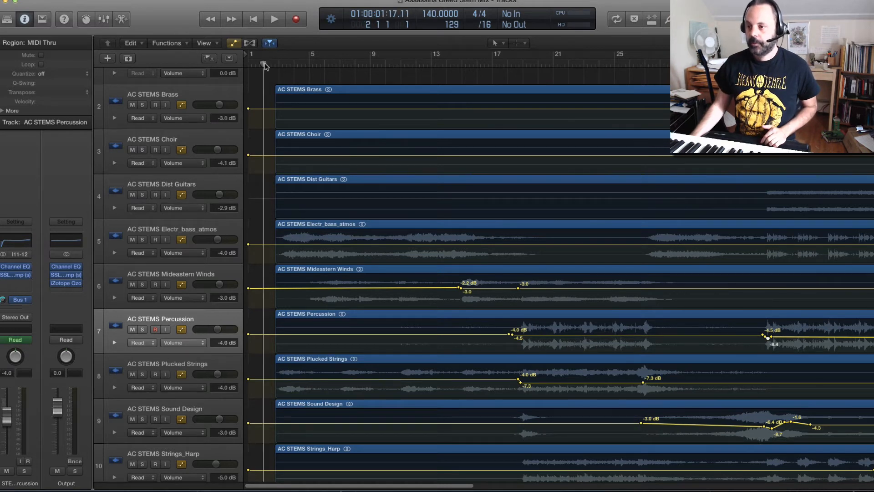
{"action": "left_click_drag", "start_coordinate": [264, 64], "coordinate": [270, 63]}
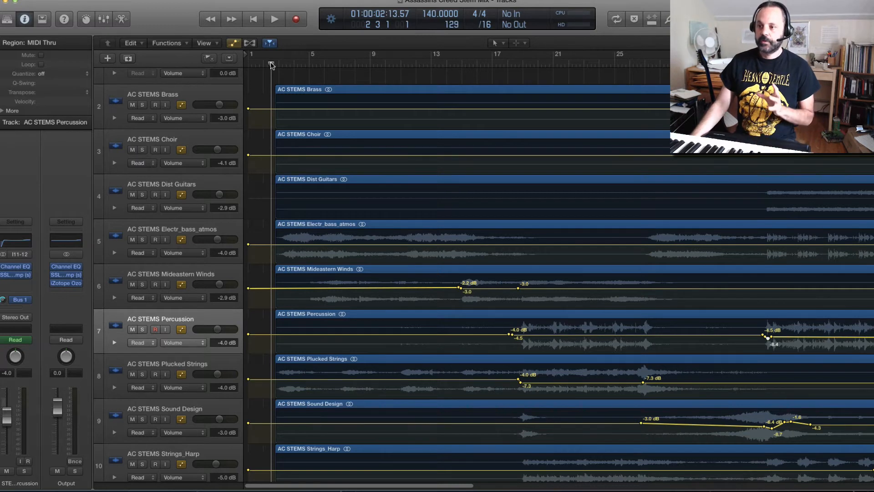
{"action": "left_click_drag", "start_coordinate": [272, 65], "coordinate": [273, 63]}
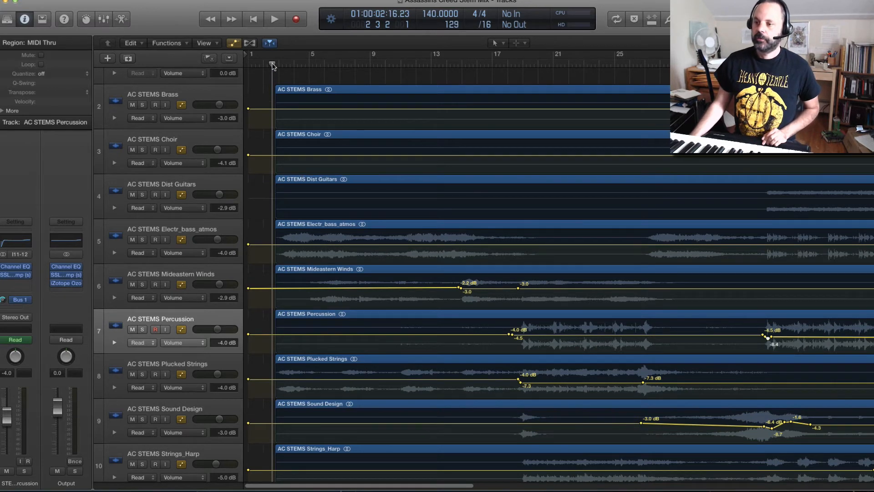
{"action": "left_click_drag", "start_coordinate": [272, 66], "coordinate": [271, 65]}
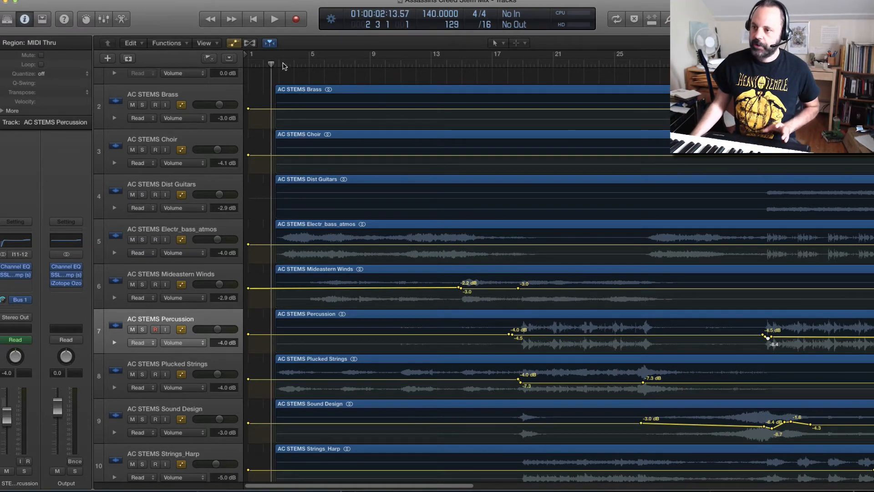
{"action": "left_click_drag", "start_coordinate": [270, 63], "coordinate": [272, 64]}
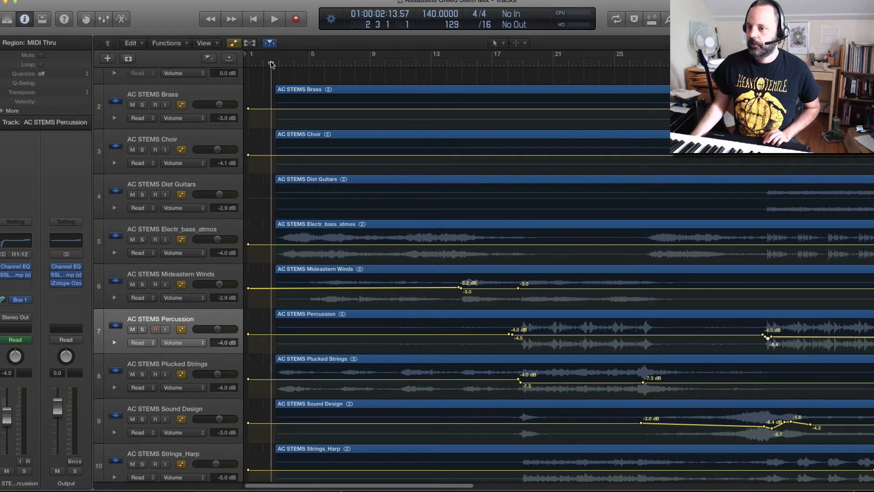
{"action": "scroll", "coordinate": [264, 145], "scroll_direction": "up", "scroll_amount": 2}
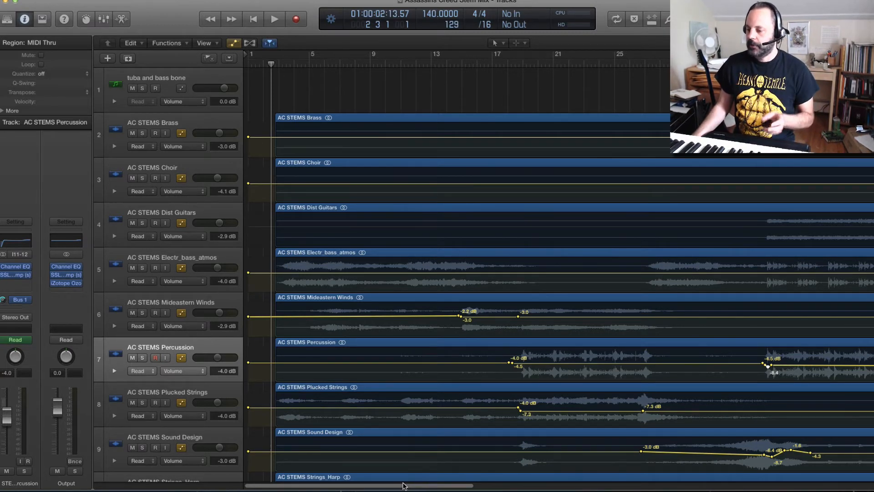
{"action": "mouse_move", "coordinate": [403, 486]}
{"action": "left_mouse_down"}
{"action": "mouse_move", "coordinate": [745, 486]}
{"action": "mouse_move", "coordinate": [400, 486]}
{"action": "left_mouse_up"}
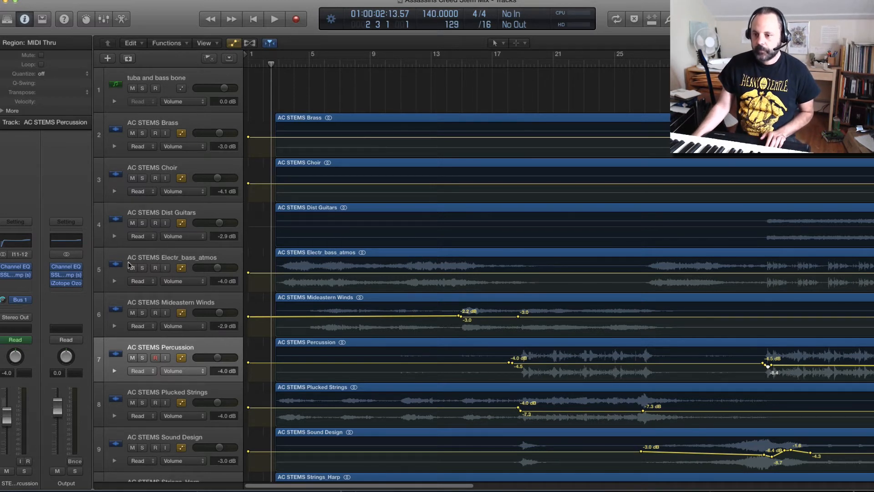
Bypass the Channel EQ, SSL compressor and iZotope Ozone plug-ins on the stereo output channel
{"action": "left_click", "coordinate": [54, 268]}
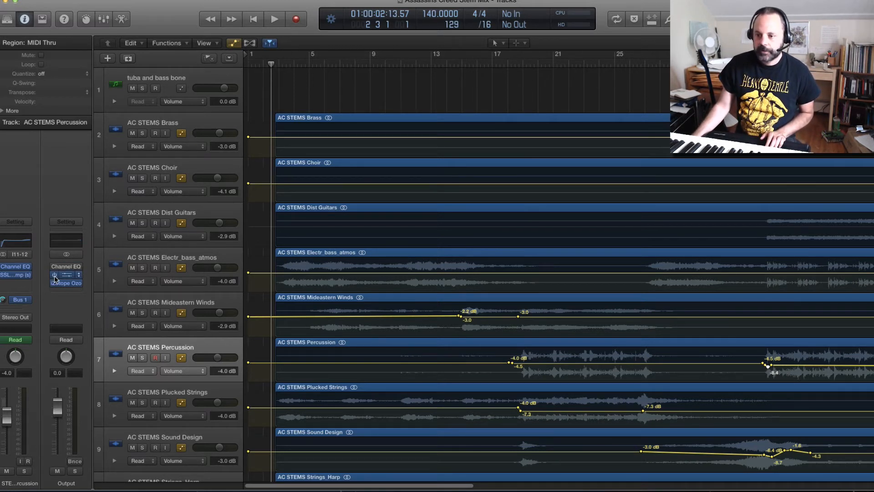
{"action": "left_click", "coordinate": [54, 275]}
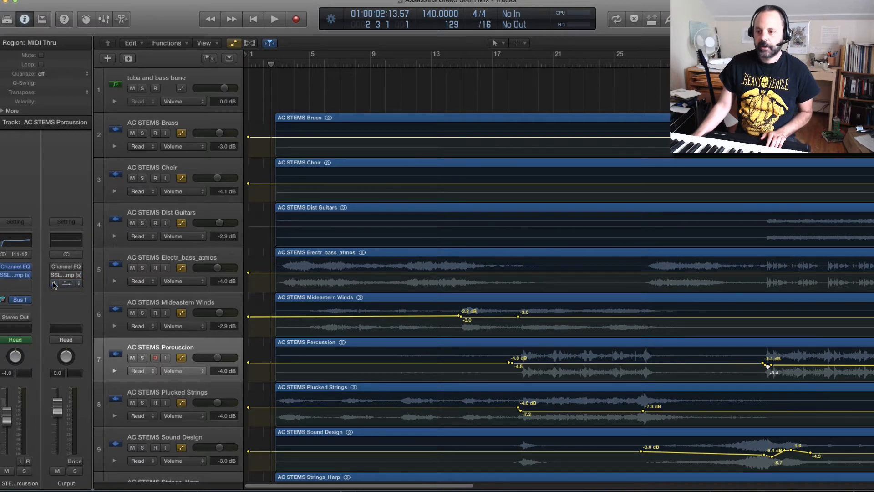
{"action": "left_click", "coordinate": [54, 283]}
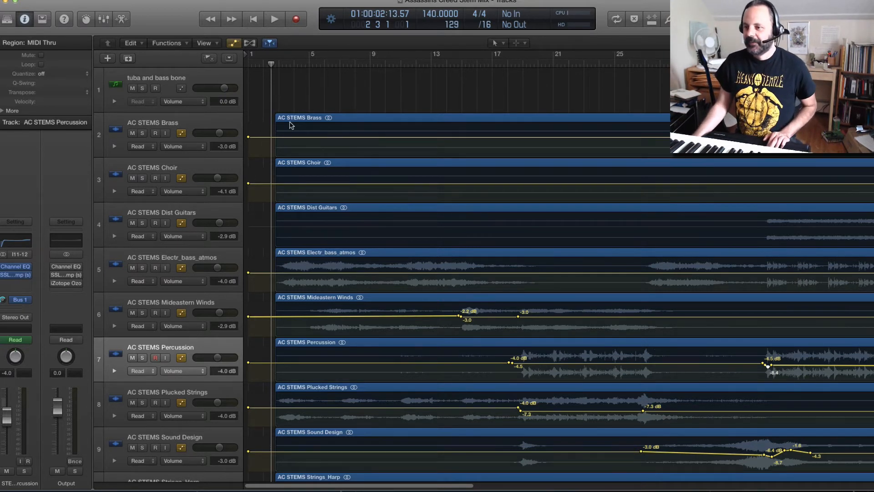
Play the full stem mix from bar 2 while following the tracks to about bar 16, and stop playback
{"action": "key", "text": "space"}
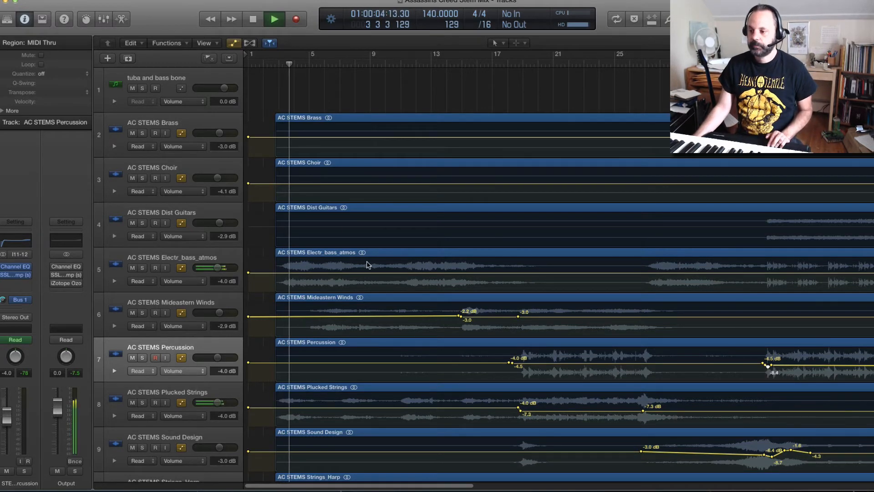
{"action": "scroll", "coordinate": [406, 403], "scroll_direction": "down", "scroll_amount": 2}
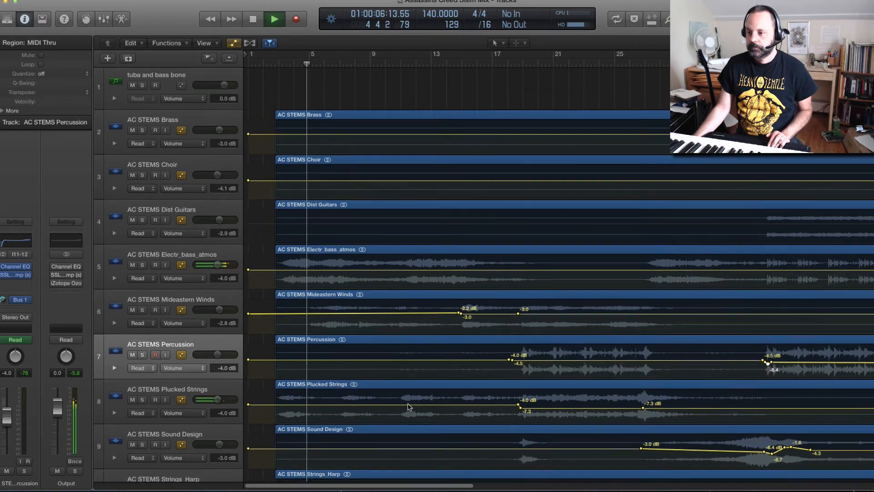
{"action": "scroll", "coordinate": [407, 406], "scroll_direction": "down", "scroll_amount": 3}
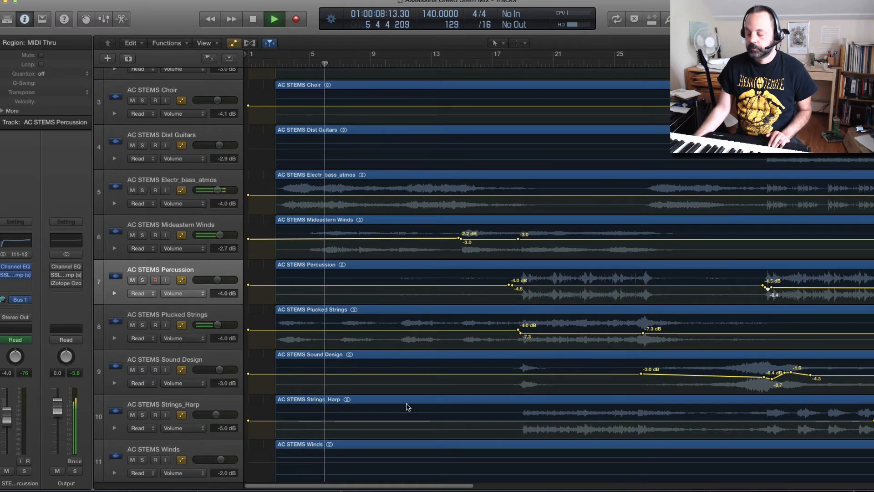
{"action": "scroll", "coordinate": [407, 406], "scroll_direction": "up", "scroll_amount": 1}
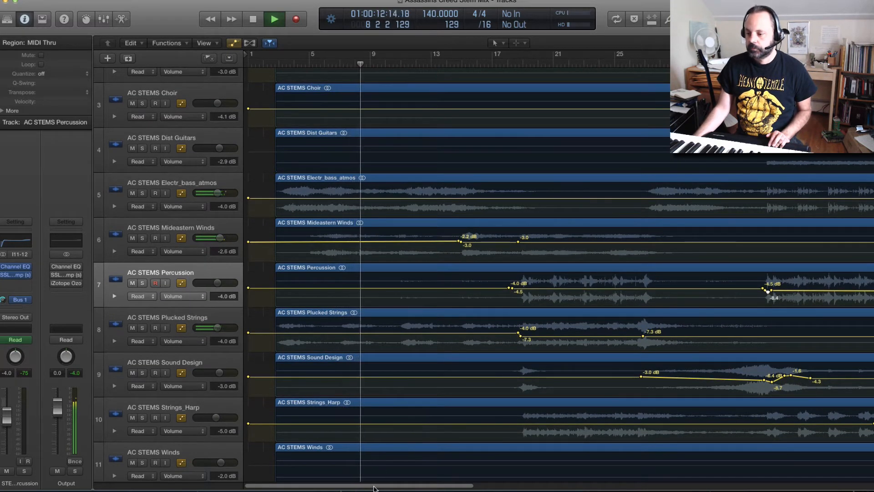
{"action": "left_click_drag", "start_coordinate": [376, 485], "coordinate": [389, 484]}
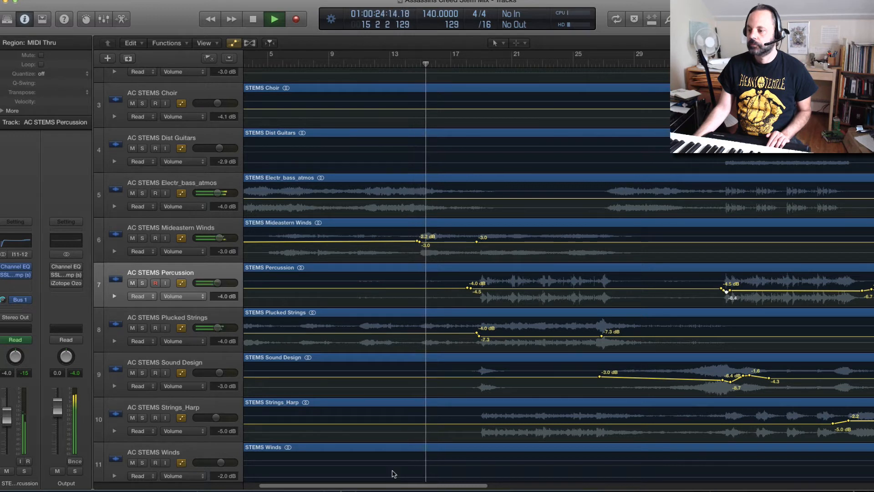
{"action": "key", "text": "space"}
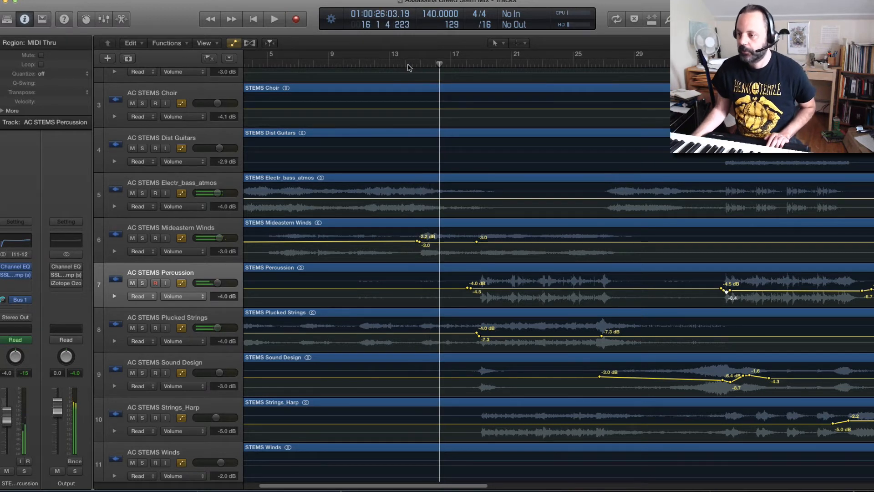
Play the Mideastern Winds track soloed from bar 14 through its volume automation change, stop, and unsolo it
{"action": "left_click", "coordinate": [403, 66]}
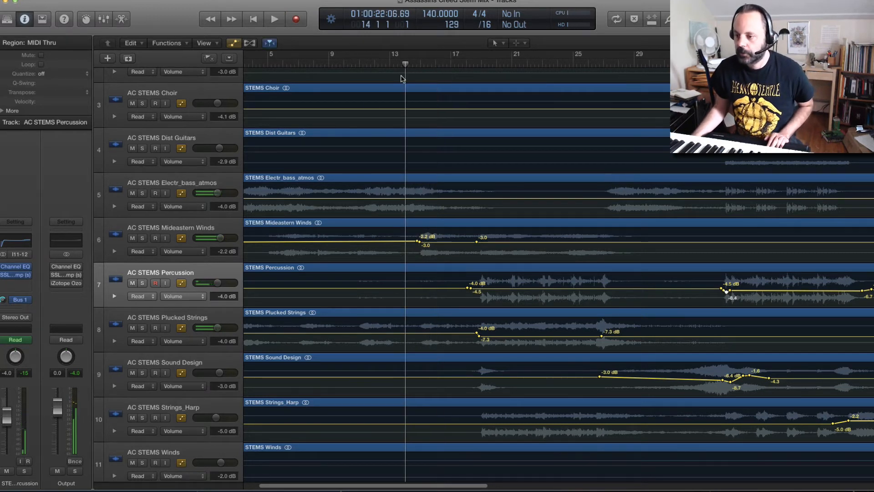
{"action": "left_click", "coordinate": [142, 238]}
{"action": "key", "text": "space"}
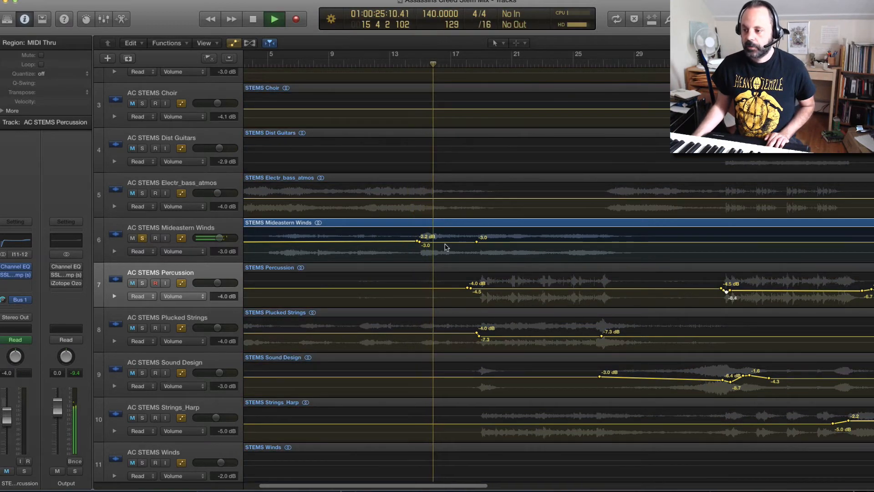
{"action": "key", "text": "space"}
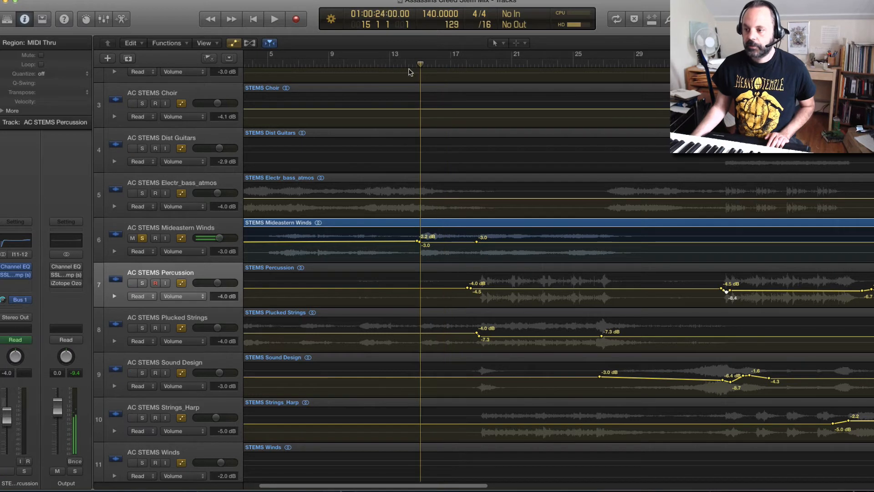
{"action": "left_click", "coordinate": [143, 238]}
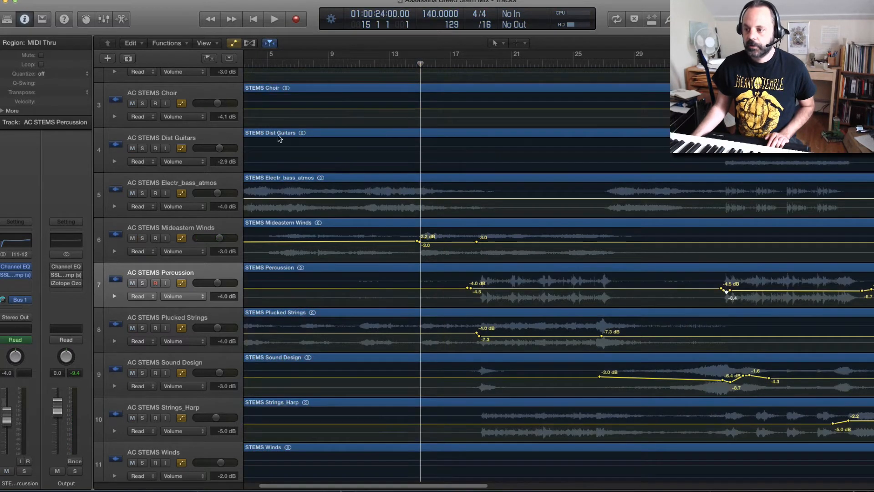
Play a short stretch of the full mix from bar 11 and stop
{"action": "left_click", "coordinate": [357, 66]}
{"action": "key", "text": "space"}
{"action": "key", "text": "space"}
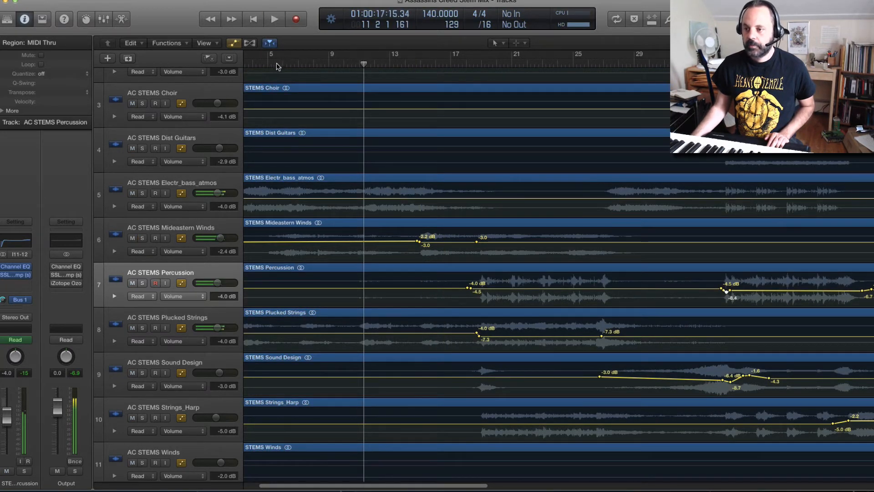
Play the quiet opening of the Mideastern Winds track soloed from bar 6, stop, and unsolo it
{"action": "left_click", "coordinate": [278, 66]}
{"action": "left_click", "coordinate": [143, 237]}
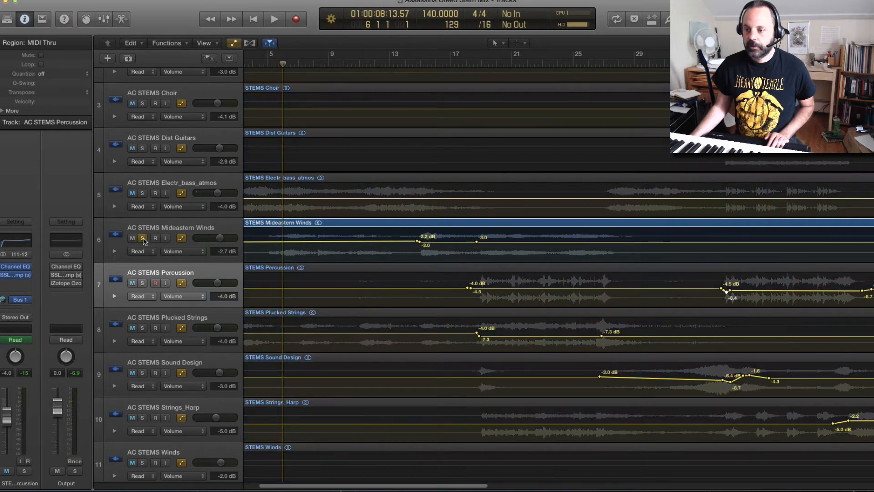
{"action": "key", "text": "space"}
{"action": "key", "text": "space"}
{"action": "left_click", "coordinate": [143, 237]}
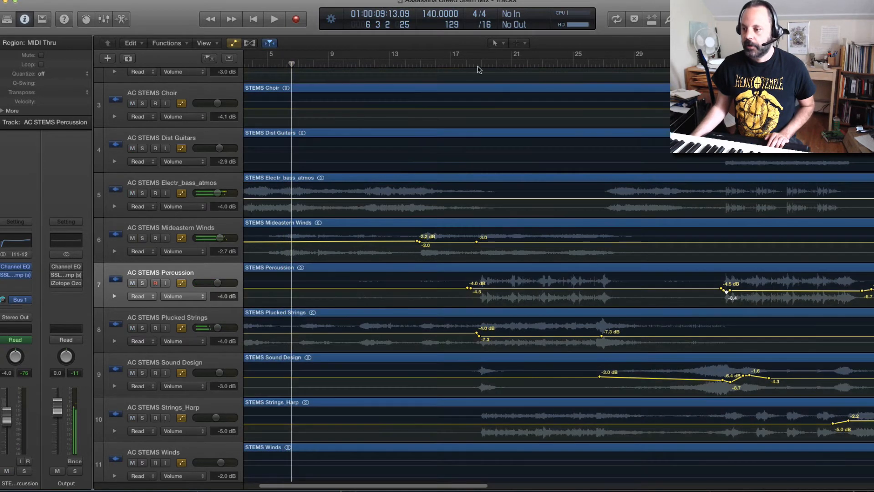
Play the full mix from bar 14 into the percussion entrance at bar 19, and stop playback
{"action": "left_click", "coordinate": [411, 66]}
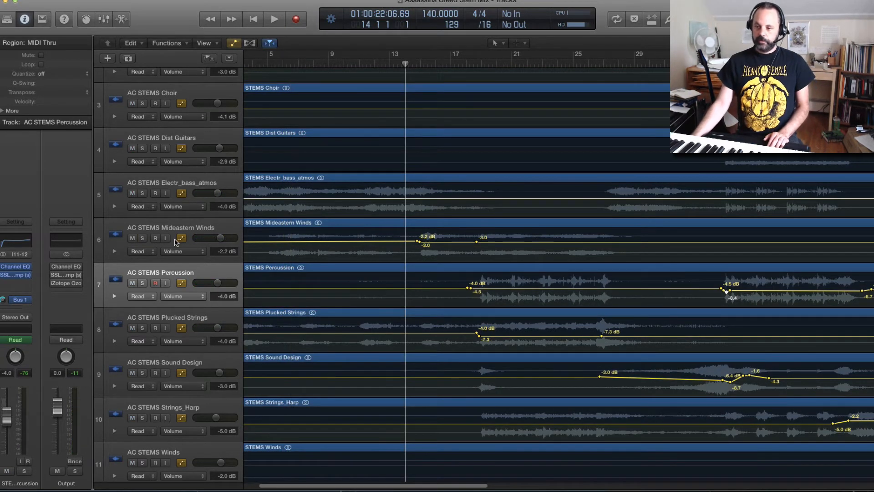
{"action": "key", "text": "space"}
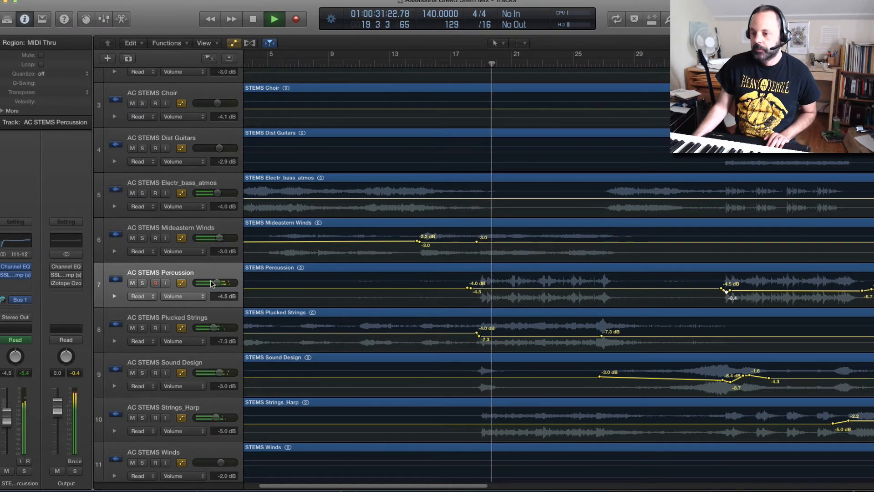
{"action": "key", "text": "space"}
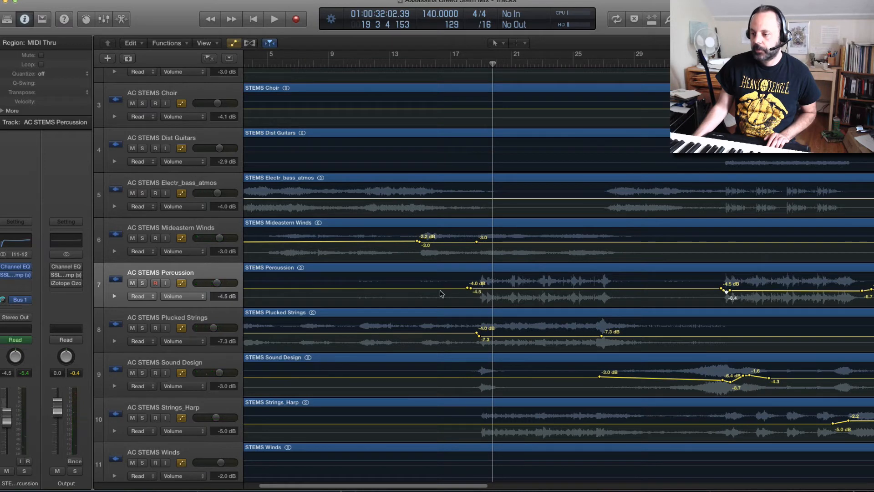
Solo the Percussion track and play it from bar 11
{"action": "left_click", "coordinate": [354, 65]}
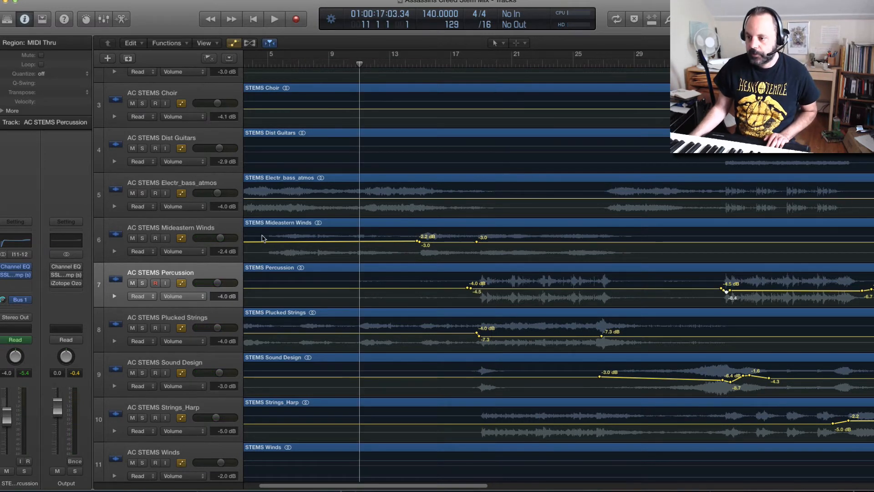
{"action": "left_click", "coordinate": [143, 283]}
{"action": "key", "text": "space"}
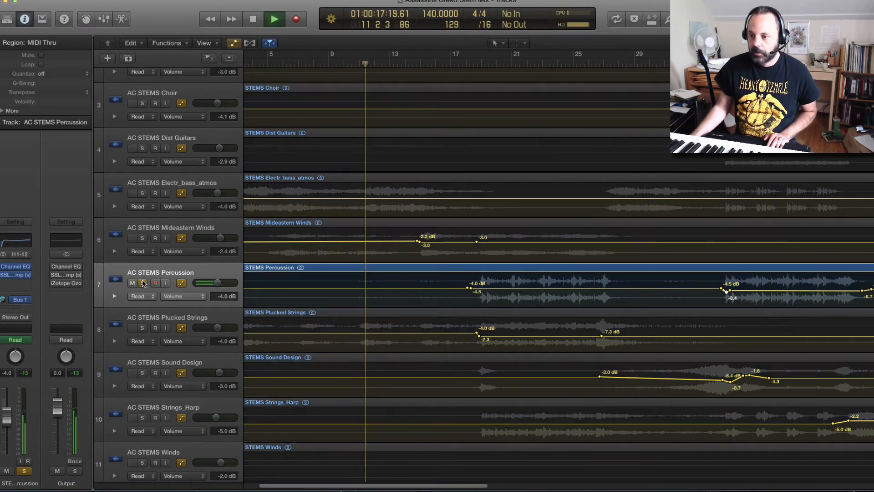
Return to the full mix, play it from bar 18 to about bar 22, and stop playback
{"action": "left_click", "coordinate": [465, 66]}
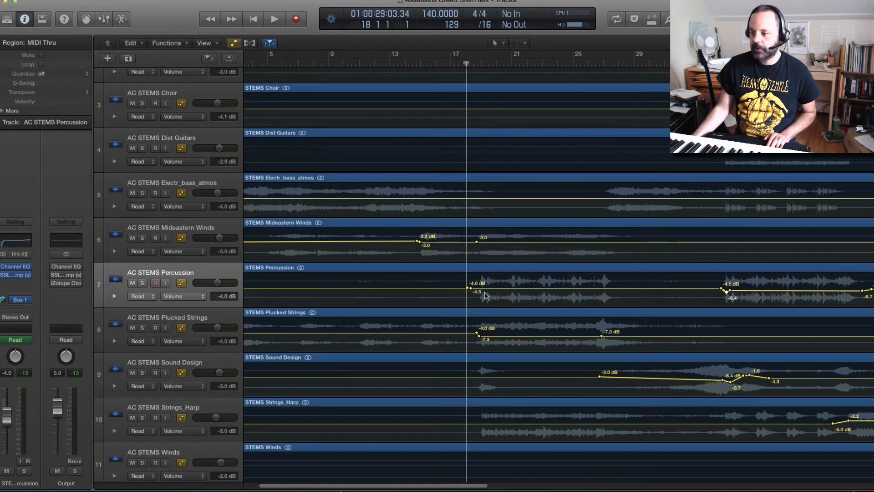
{"action": "key", "text": "space"}
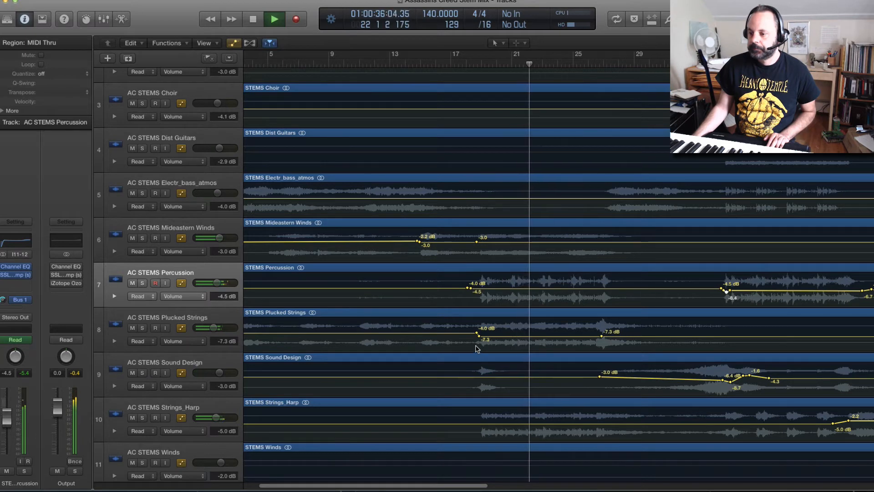
{"action": "key", "text": "space"}
Solo the Plucked Strings track, play it from bar 16 and again from bar 9, and stop playback
{"action": "left_click", "coordinate": [437, 65]}
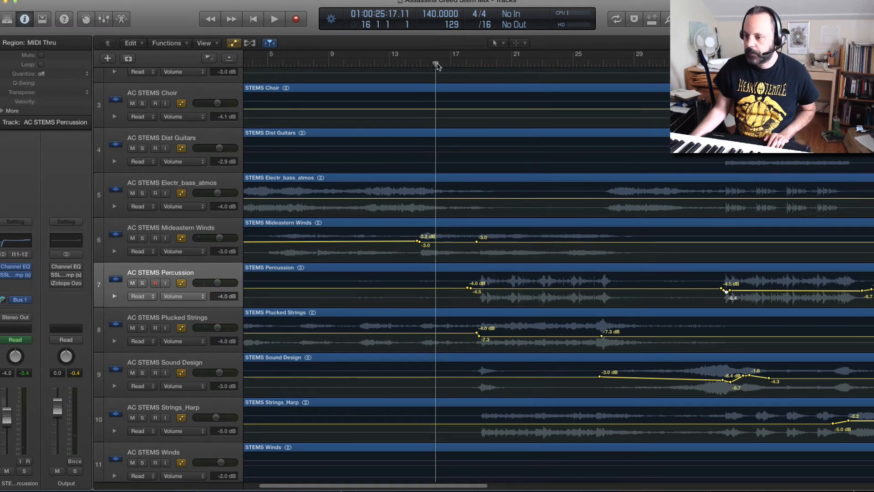
{"action": "left_click", "coordinate": [143, 327]}
{"action": "key", "text": "space"}
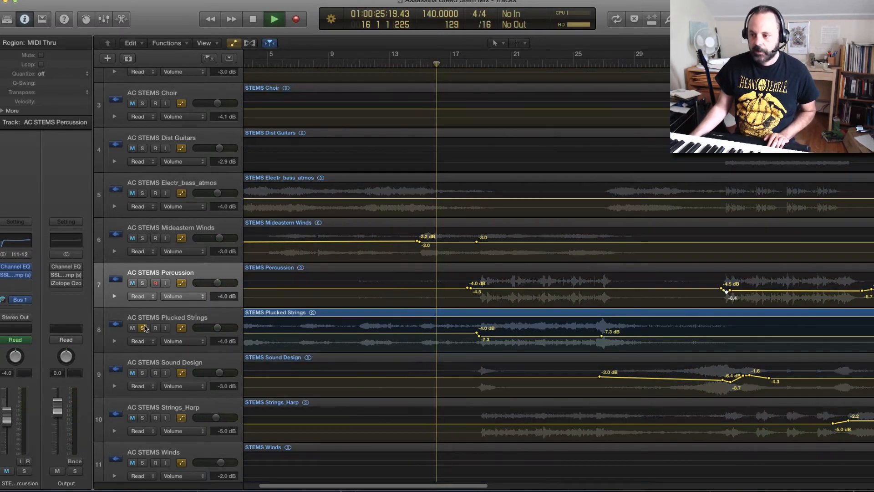
{"action": "left_click", "coordinate": [329, 65]}
{"action": "key", "text": "space"}
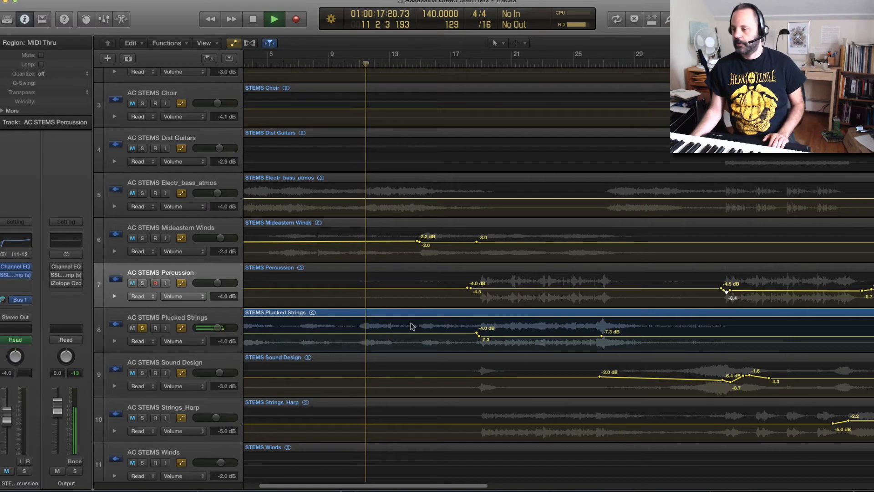
{"action": "key", "text": "space"}
Play the soloed Plucked Strings from bar 18, beat 3, and add Strings_Harp to the solo
{"action": "left_click", "coordinate": [473, 64]}
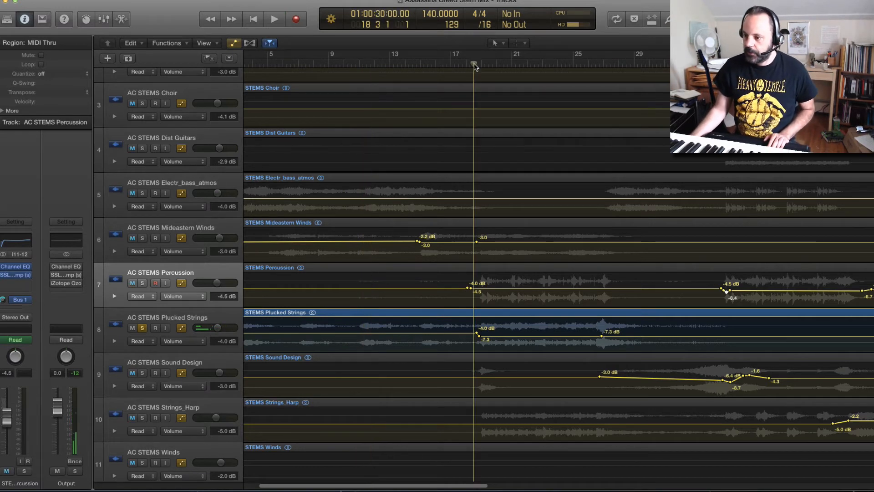
{"action": "key", "text": "space"}
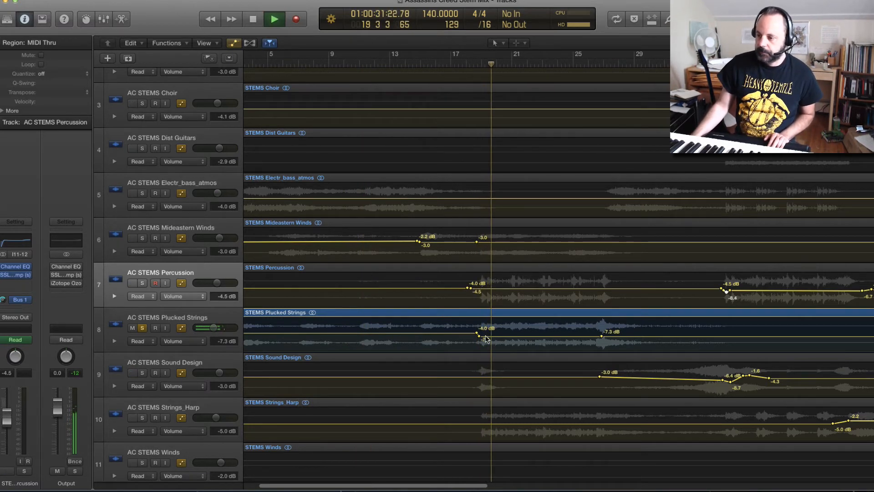
{"action": "left_click", "coordinate": [142, 418]}
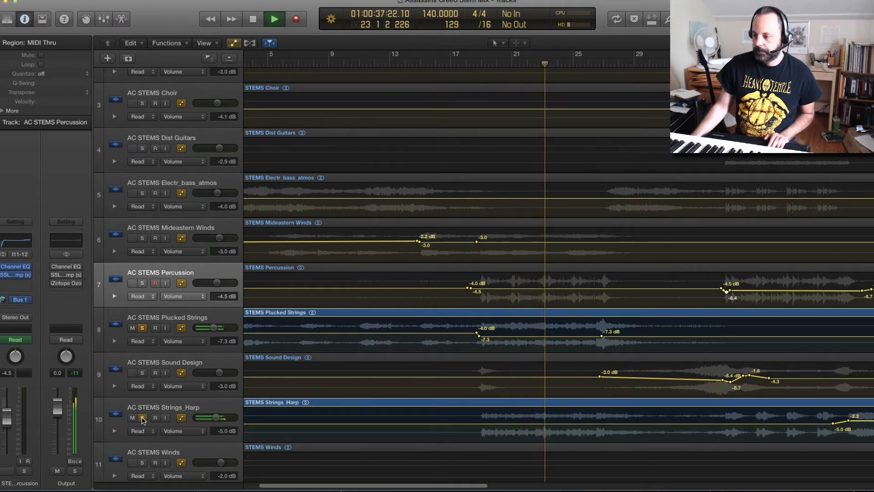
Unsolo both string tracks, keep playing the full mix to about bar 30, and stop playback
{"action": "left_click", "coordinate": [142, 328]}
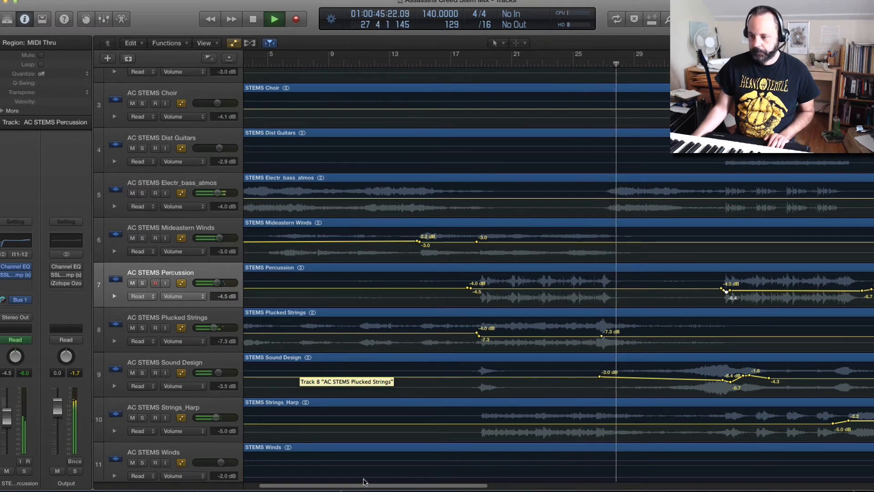
{"action": "left_click_drag", "start_coordinate": [367, 485], "coordinate": [429, 483]}
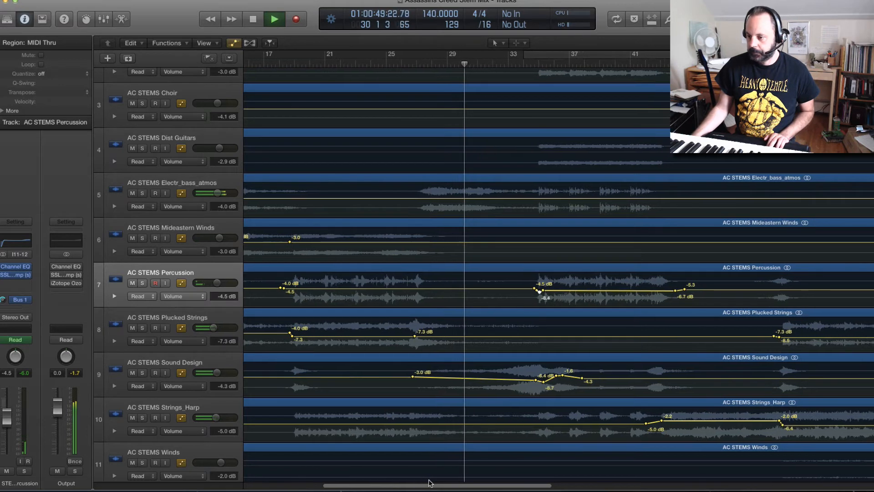
{"action": "key", "text": "space"}
Solo the Plucked Strings track, play its swell from bar 26 to bar 27, and stop
{"action": "left_click", "coordinate": [408, 67]}
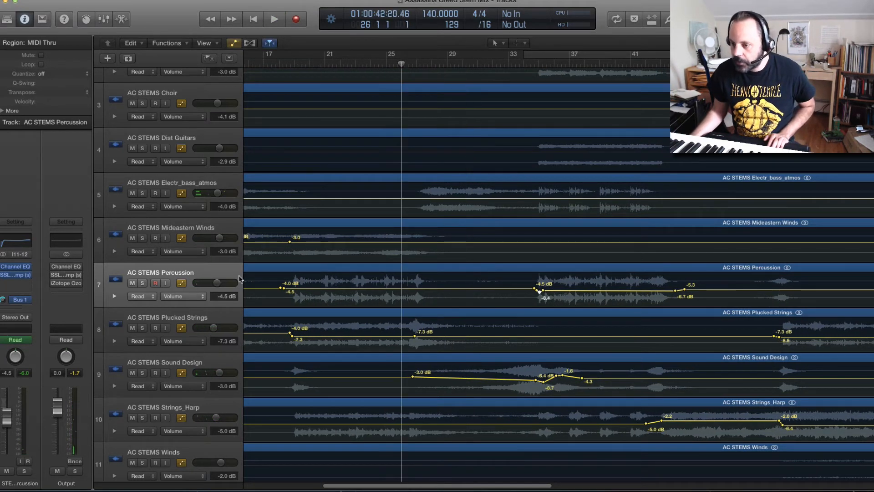
{"action": "left_click", "coordinate": [142, 329]}
{"action": "key", "text": "space"}
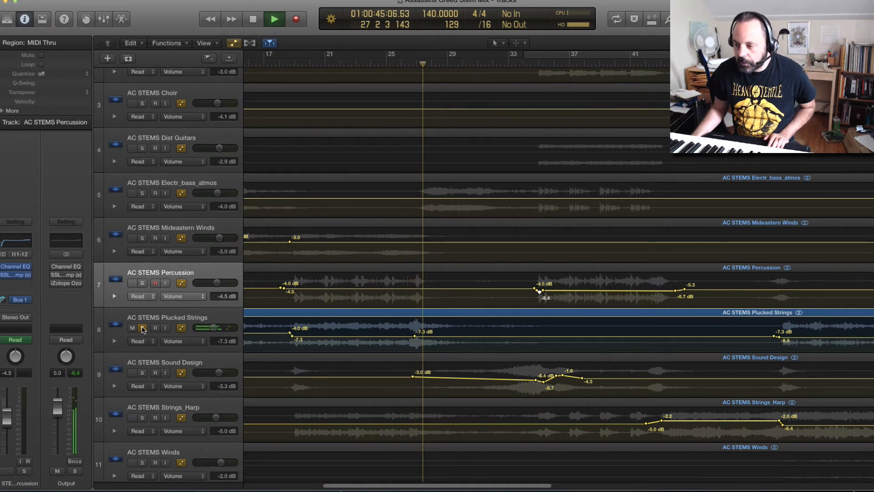
{"action": "key", "text": "space"}
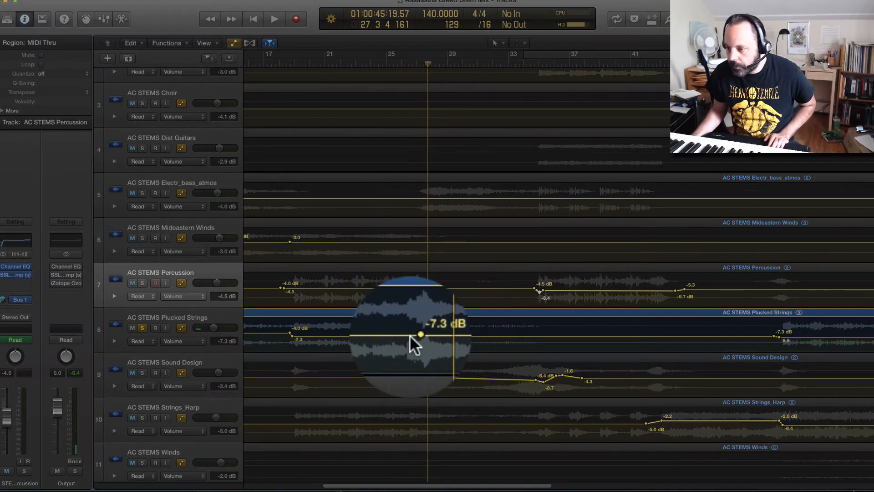
Add volume automation points on Plucked Strings near bar 27, raise the middle one to -5.9 dB, and replay from bar 26
{"action": "left_click", "coordinate": [410, 336]}
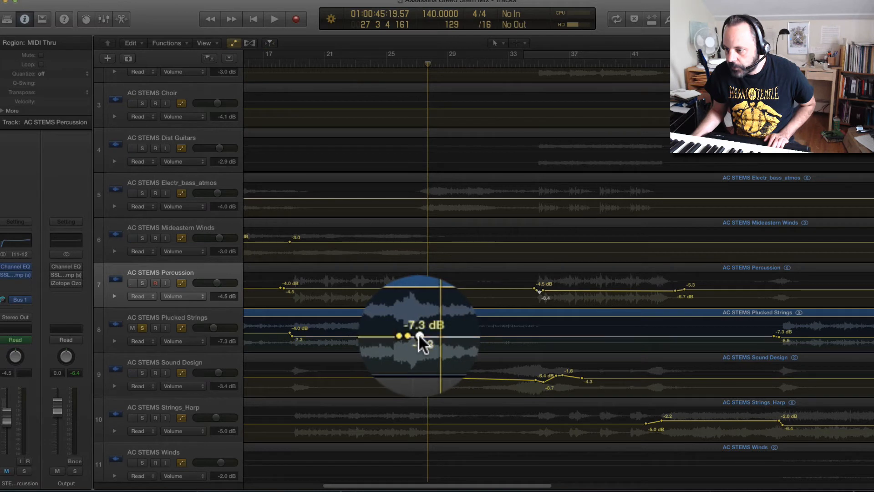
{"action": "left_click", "coordinate": [414, 336]}
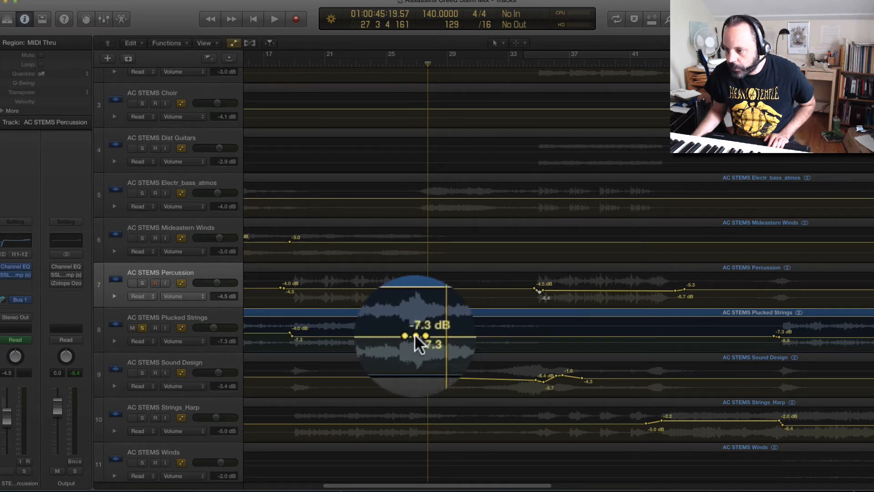
{"action": "left_click_drag", "start_coordinate": [415, 336], "coordinate": [416, 335]}
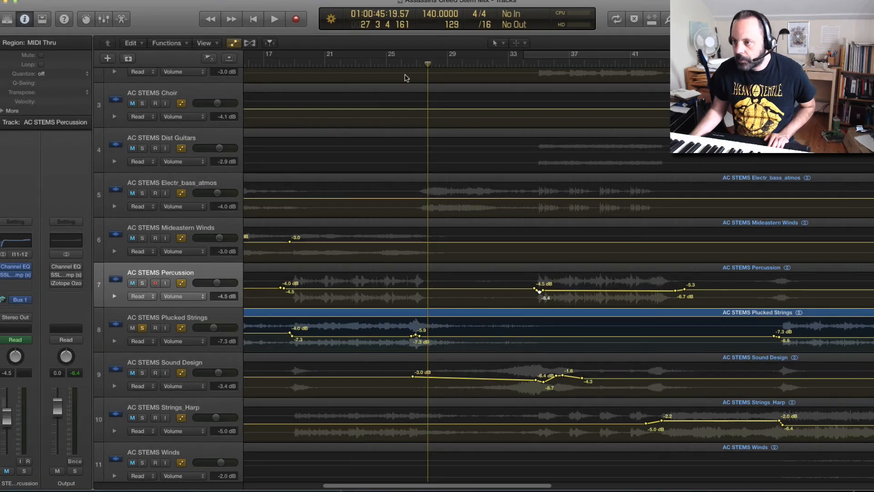
{"action": "left_click", "coordinate": [405, 68]}
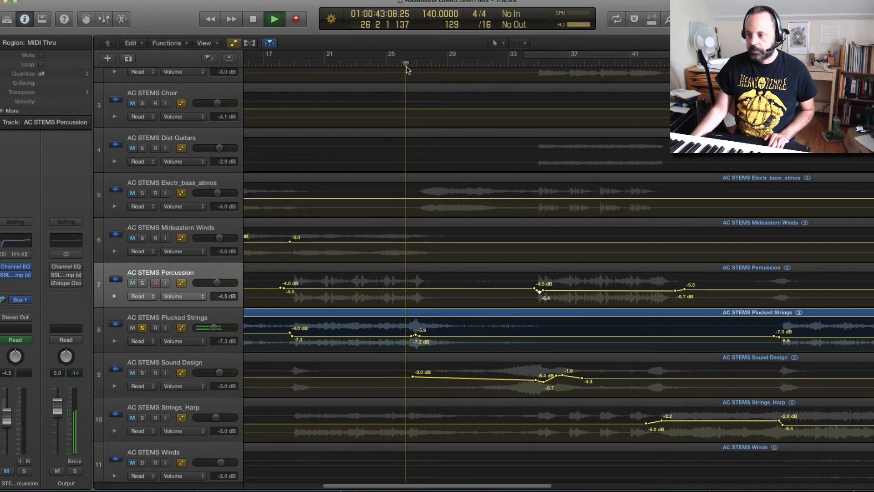
Add a -7.3 dB volume point just before the Plucked Strings boost near bar 27, nudge the next point up, and replay from bar 26
{"action": "key", "text": "space"}
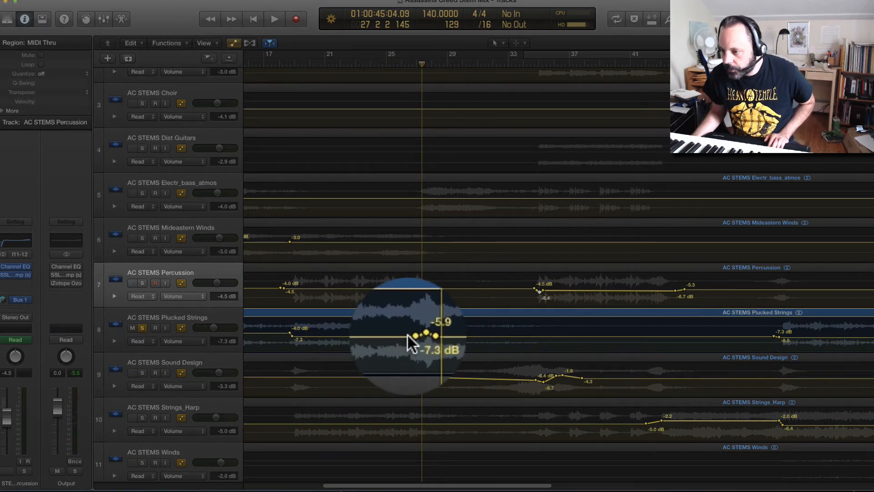
{"action": "left_click", "coordinate": [408, 336]}
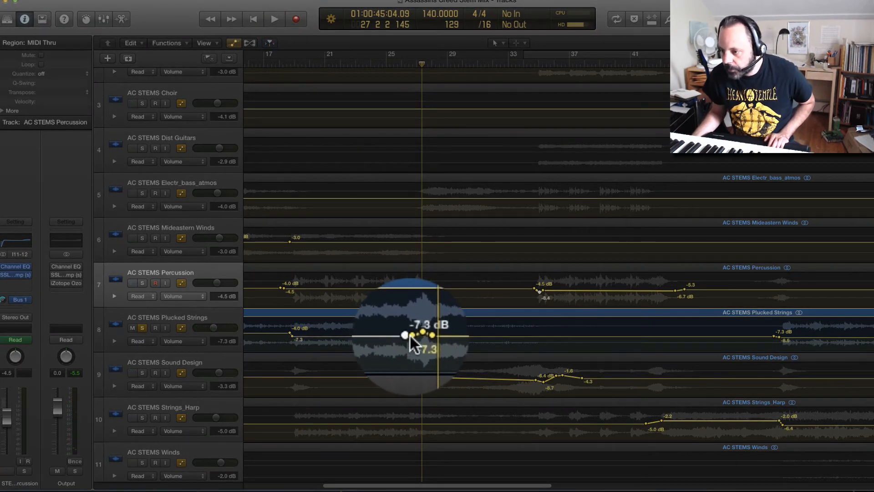
{"action": "left_click_drag", "start_coordinate": [412, 336], "coordinate": [411, 334]}
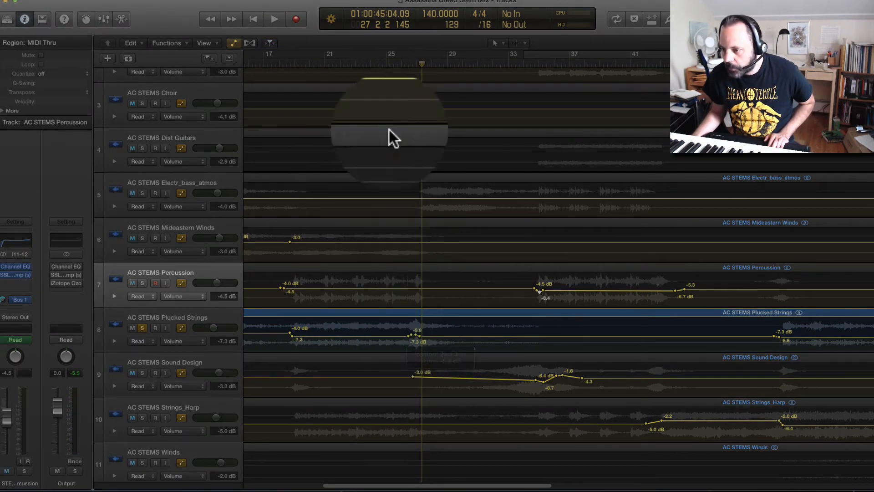
{"action": "left_click", "coordinate": [401, 65]}
{"action": "key", "text": "space"}
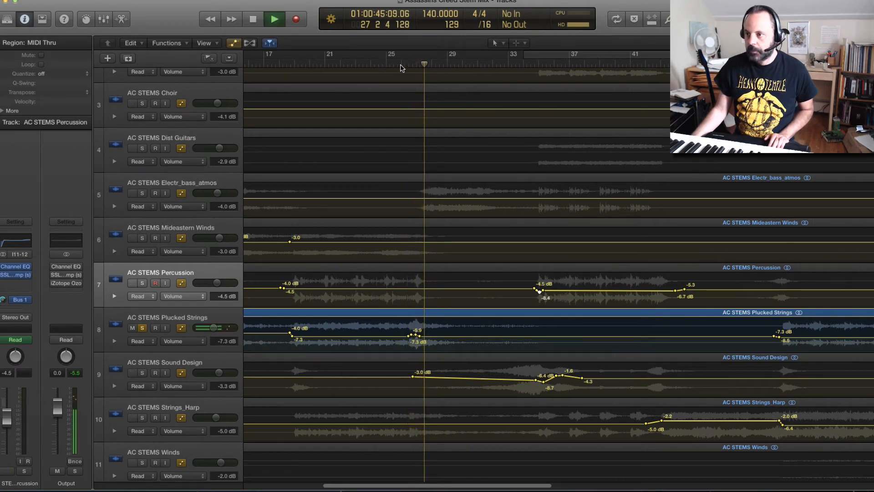
{"action": "key", "text": "space"}
Unsolo Plucked Strings, play the full mix from bar 26, isolate Sound Design during playback, and stop in bar 35
{"action": "left_click", "coordinate": [143, 328]}
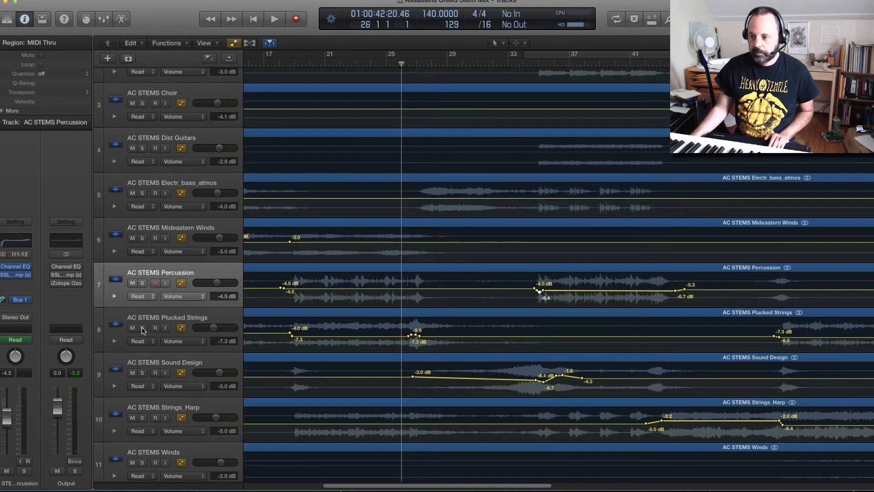
{"action": "key", "text": "space"}
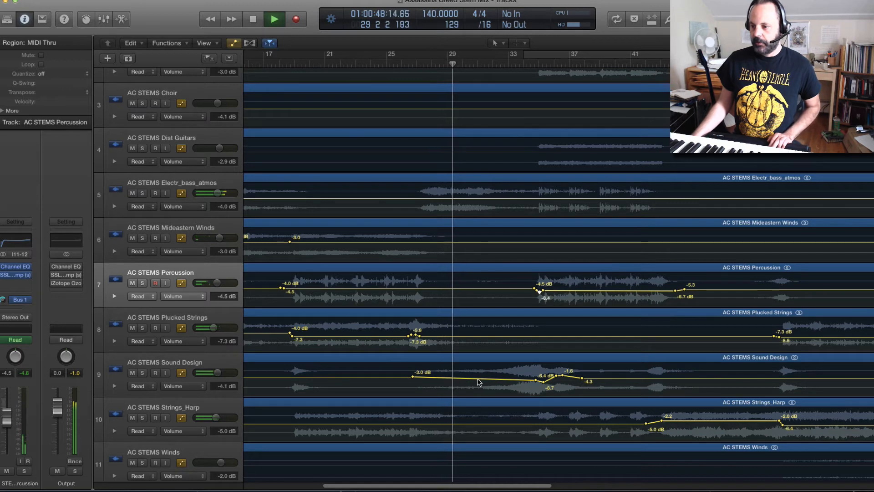
{"action": "left_click", "coordinate": [142, 373]}
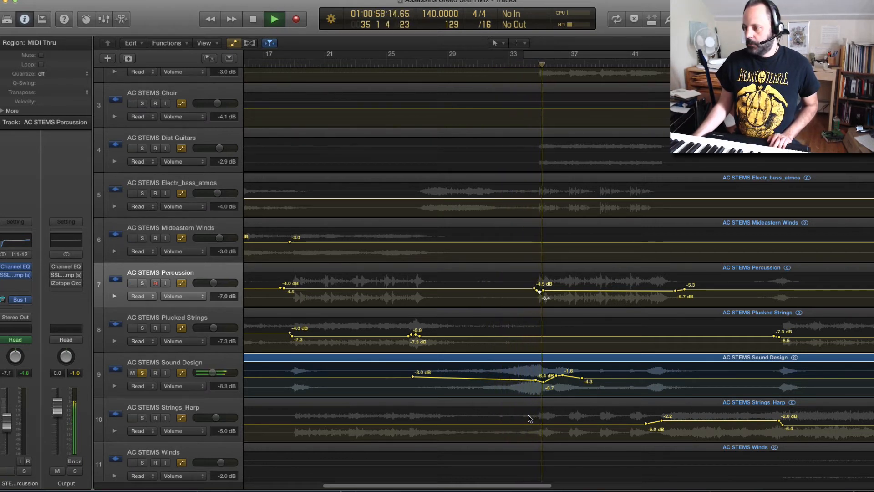
{"action": "key", "text": "space"}
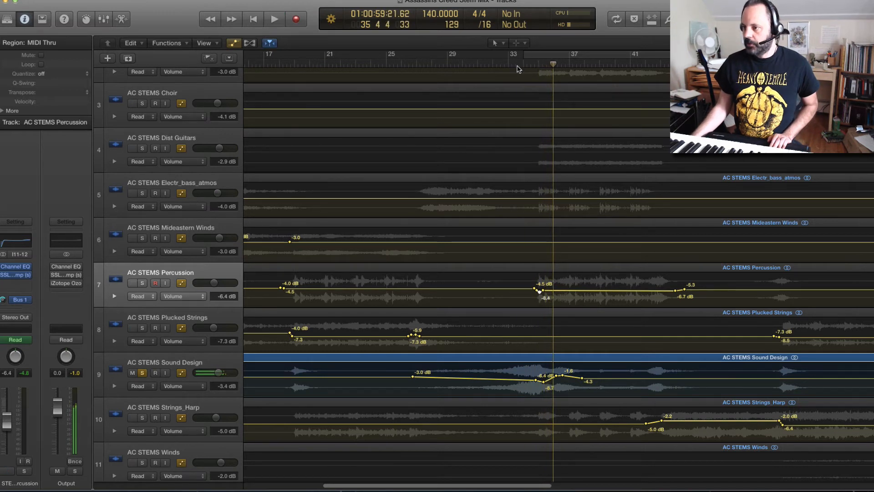
Switch the solo from Sound Design to Percussion, play it from bar 34, and unsolo it before stopping in bar 35
{"action": "left_click", "coordinate": [519, 67]}
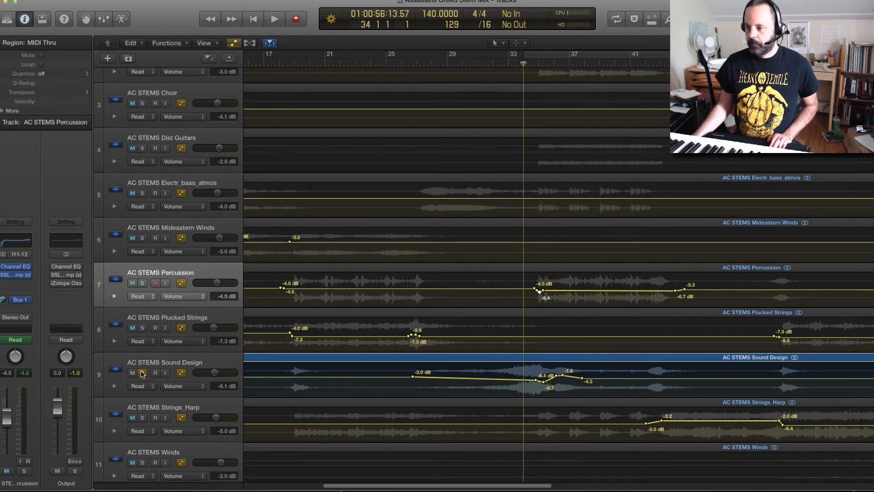
{"action": "key", "text": "super+a"}
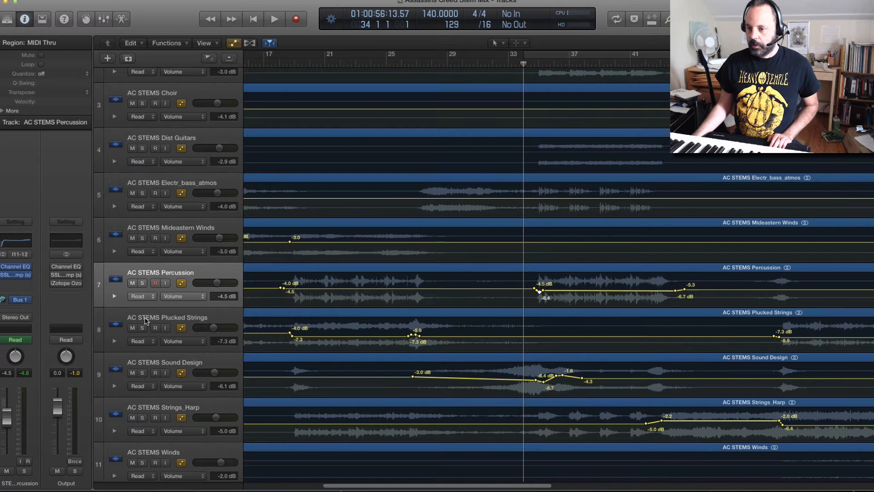
{"action": "left_click", "coordinate": [143, 283]}
{"action": "key", "text": "space"}
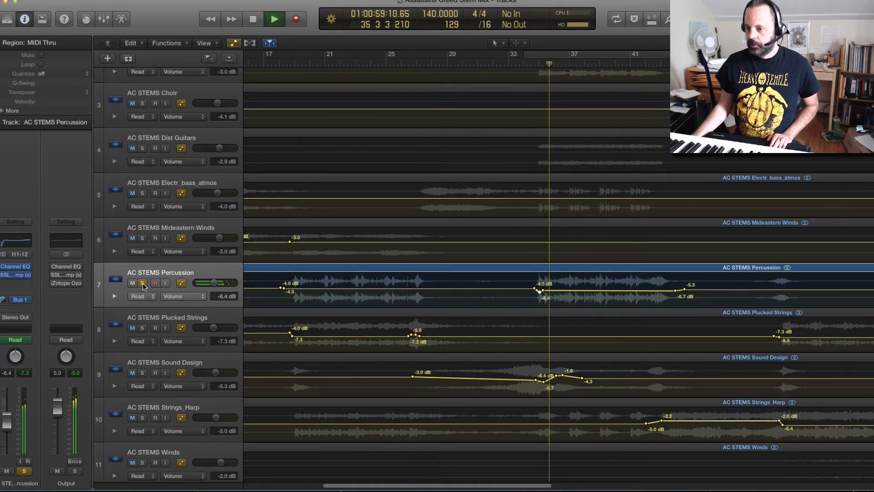
{"action": "left_click", "coordinate": [142, 284]}
{"action": "key", "text": "space"}
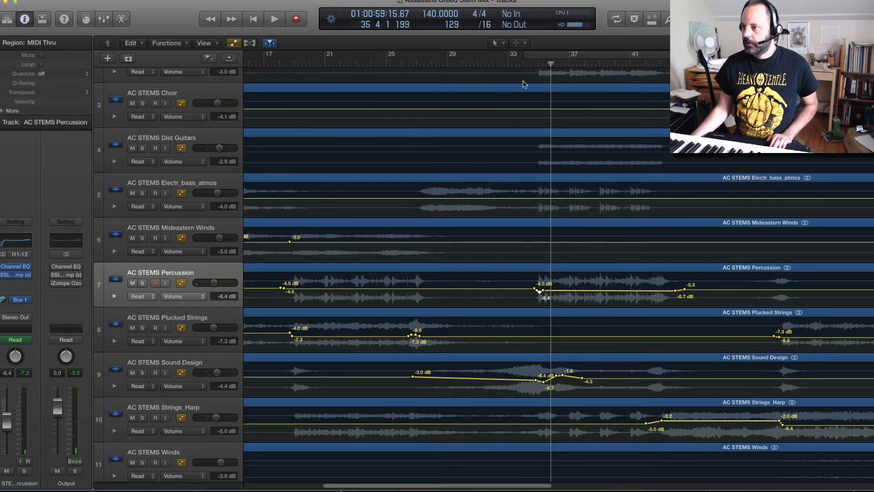
Play the full mix to bar 37, replay from bar 34 with Sound Design soloed, and unsolo it before stopping in bar 38
{"action": "key", "text": "space"}
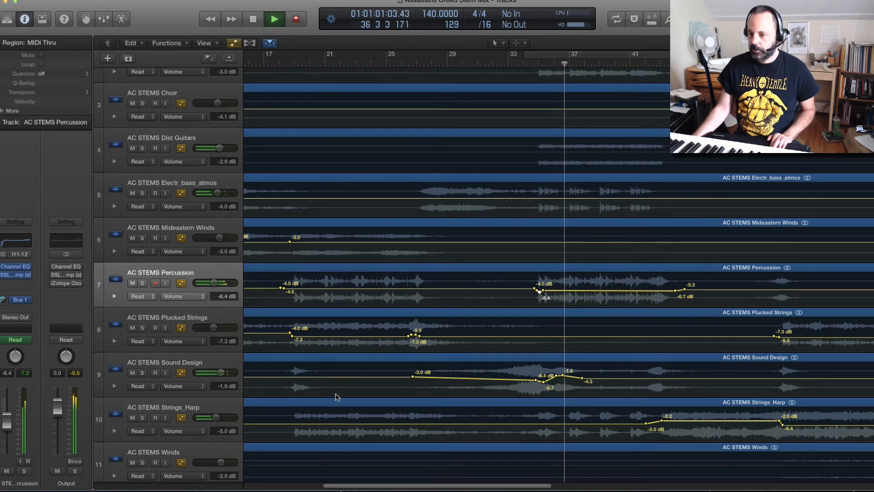
{"action": "key", "text": "space"}
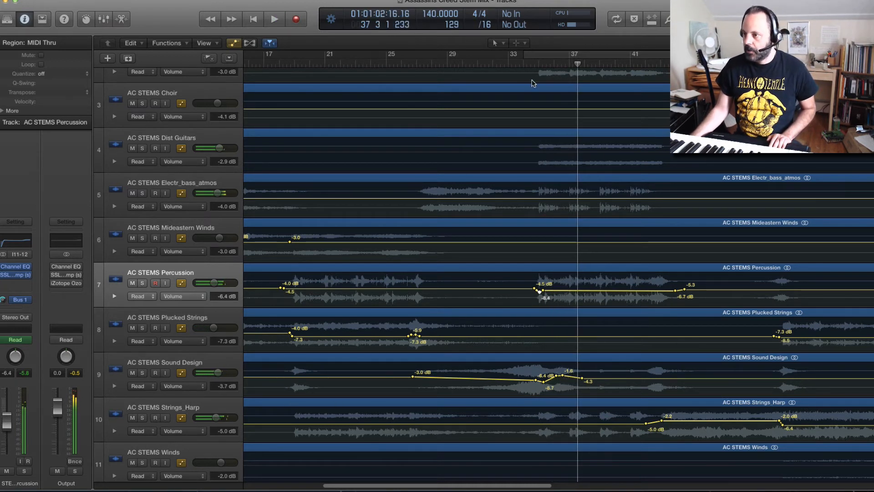
{"action": "left_click", "coordinate": [525, 64]}
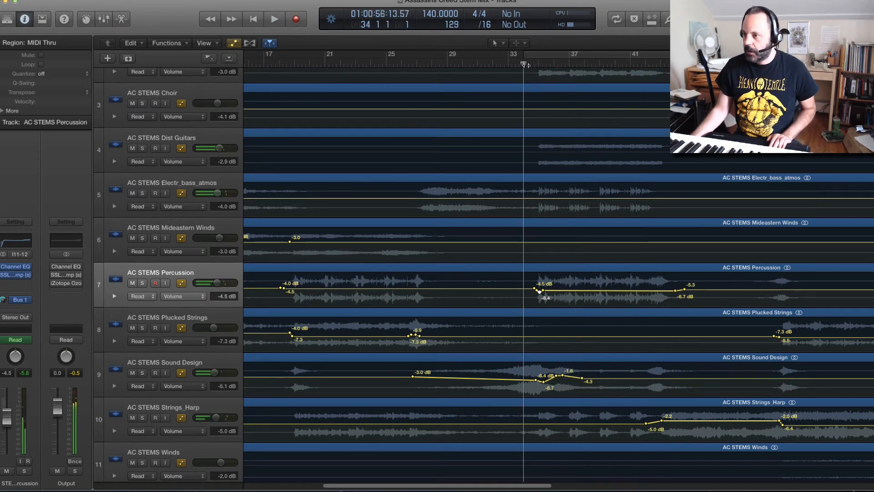
{"action": "left_click", "coordinate": [143, 373]}
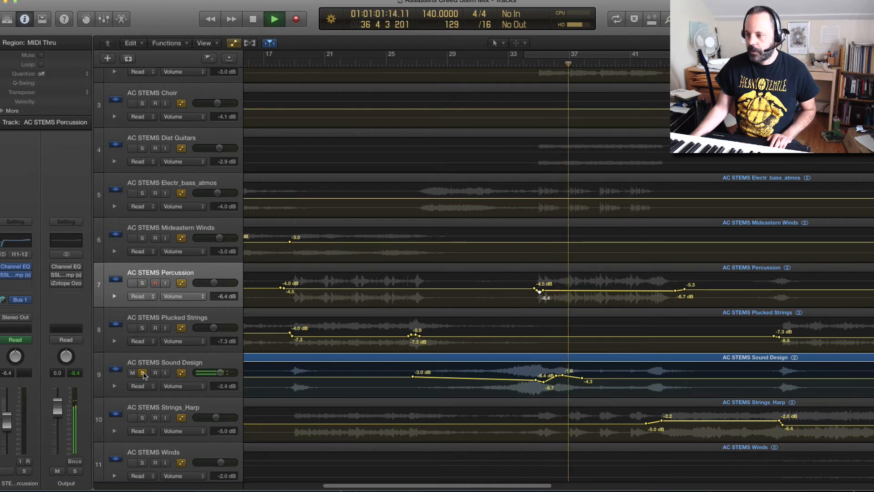
{"action": "left_click", "coordinate": [143, 374]}
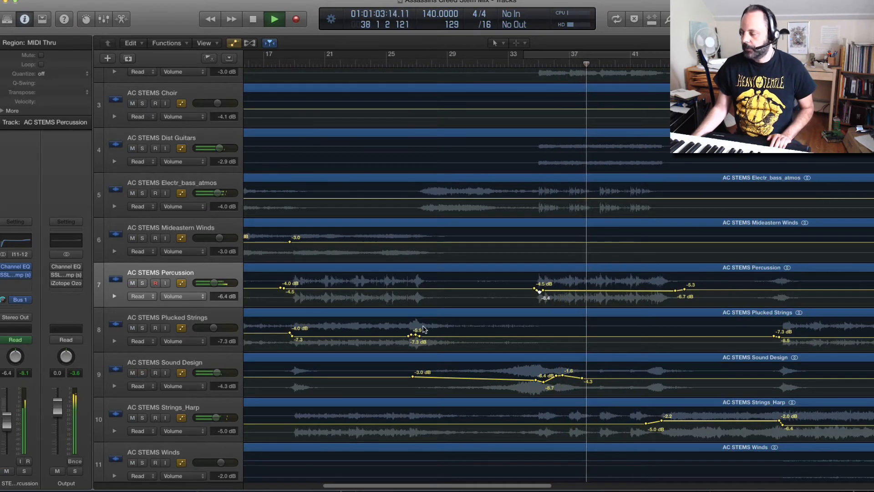
{"action": "key", "text": "space"}
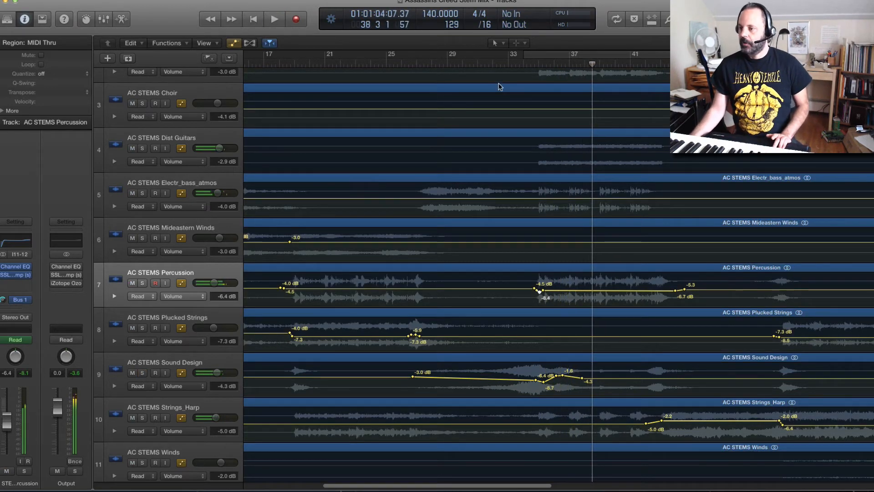
Solo the Electr_bass_atmos track and listen to its entrance around bar 35
{"action": "left_click", "coordinate": [536, 65]}
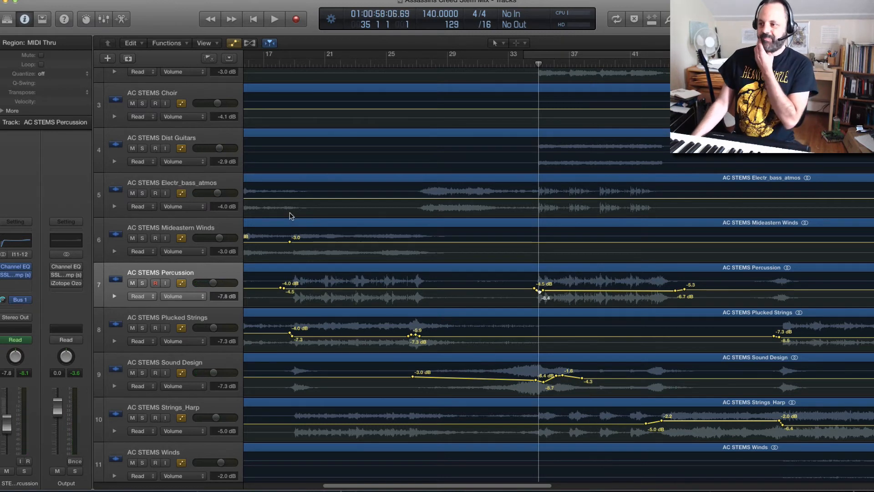
{"action": "left_click", "coordinate": [143, 193]}
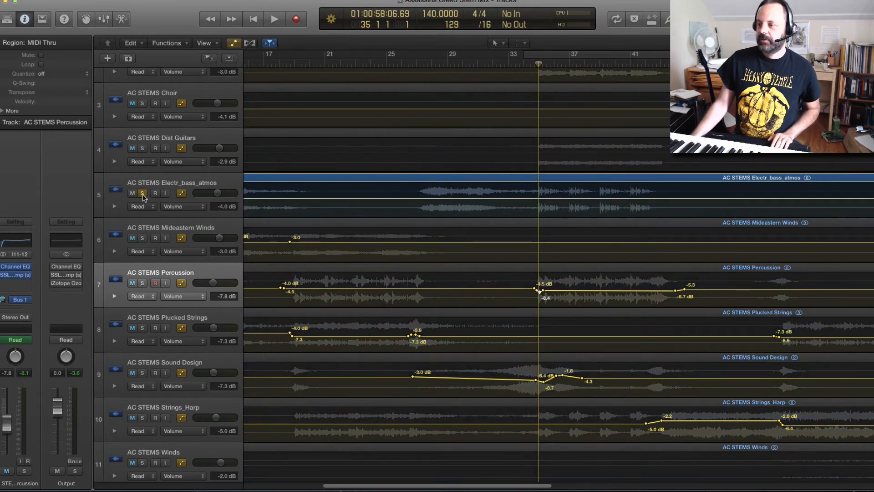
{"action": "key", "text": "space"}
{"action": "key", "text": "space"}
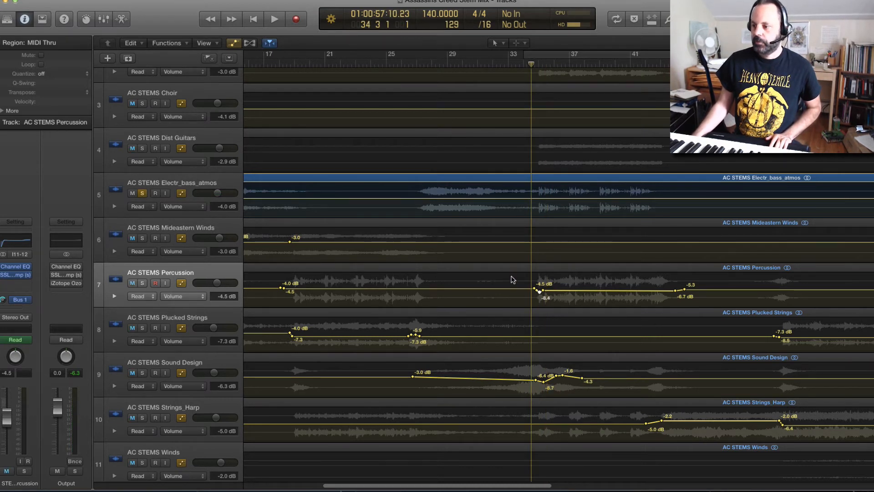
Unsolo Electr_bass_atmos and play the full mix twice from bar 34, beat 3, stopping in bar 35
{"action": "left_click", "coordinate": [142, 193]}
{"action": "key", "text": "space"}
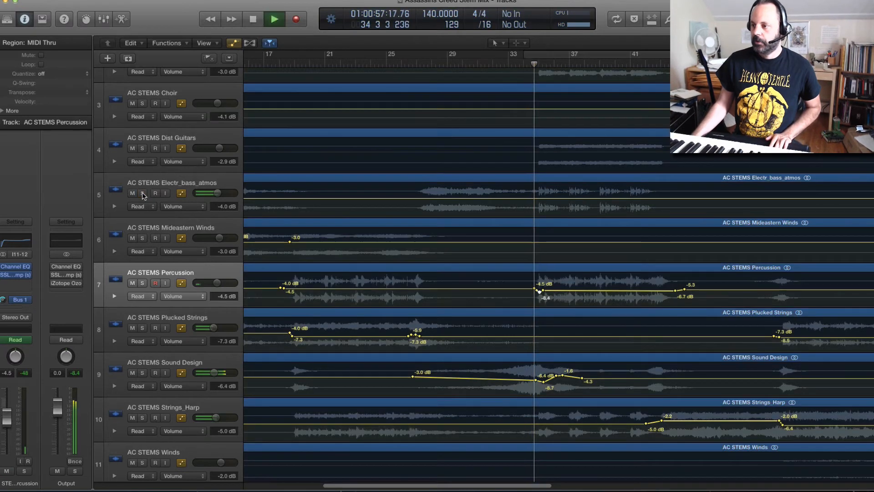
{"action": "key", "text": "space"}
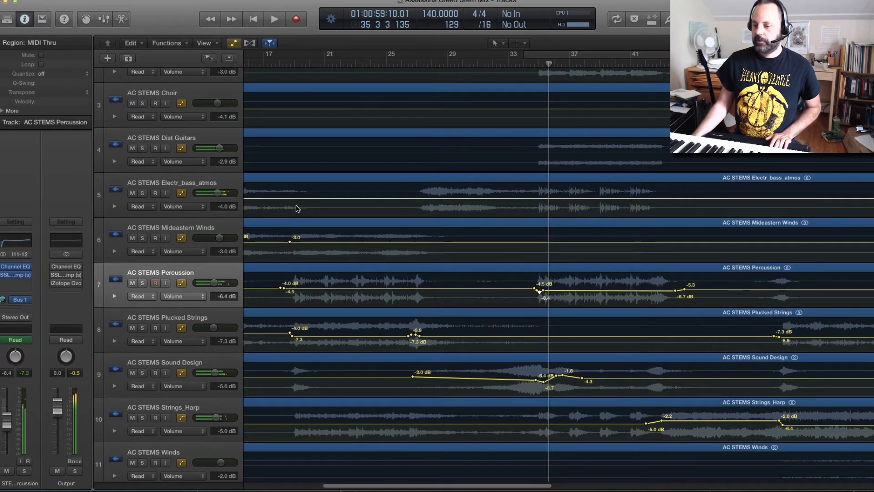
{"action": "left_click", "coordinate": [531, 63]}
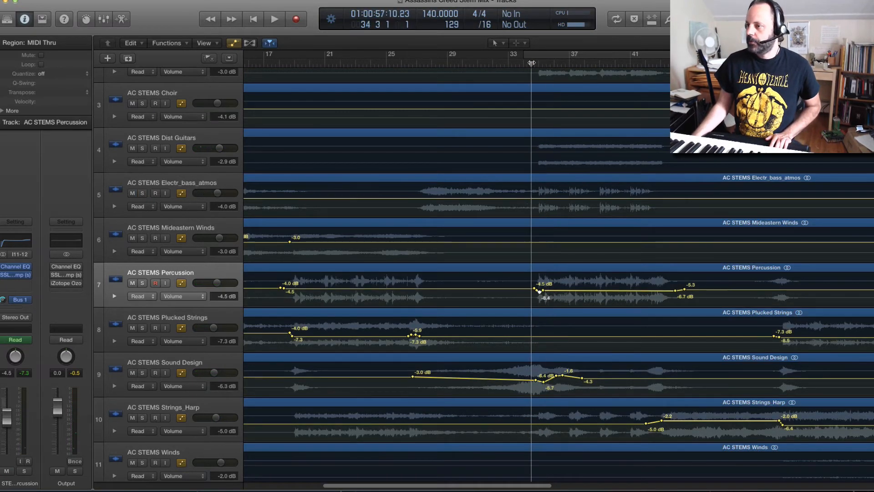
{"action": "key", "text": "space"}
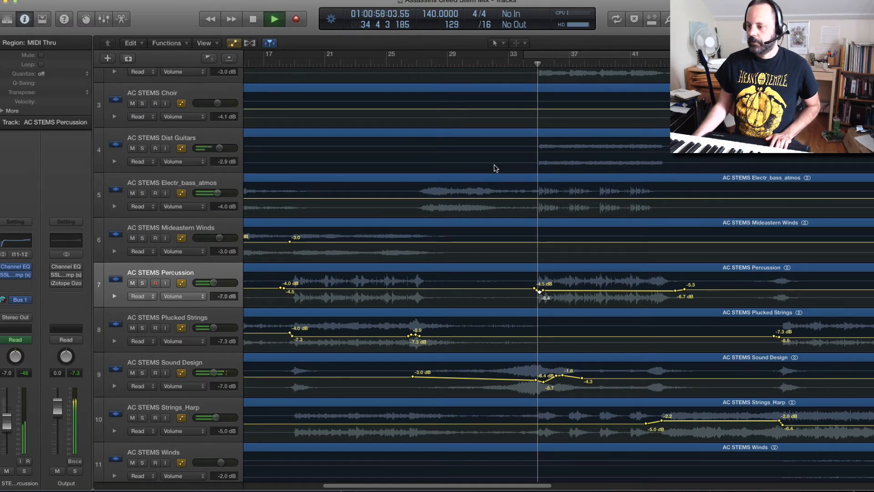
{"action": "key", "text": "space"}
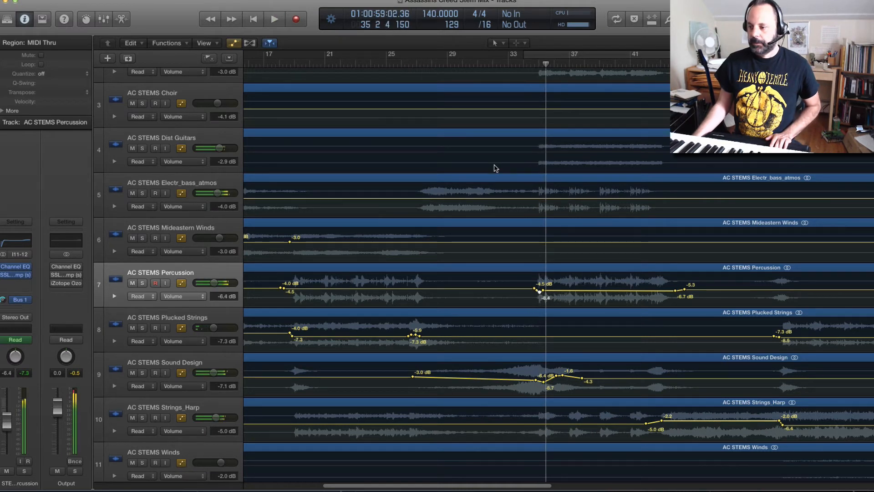
Play the full mix through the Strings_Harp volume rise around bars 42 and 43, and replay it from bar 42
{"action": "left_click", "coordinate": [643, 64]}
{"action": "key", "text": "space"}
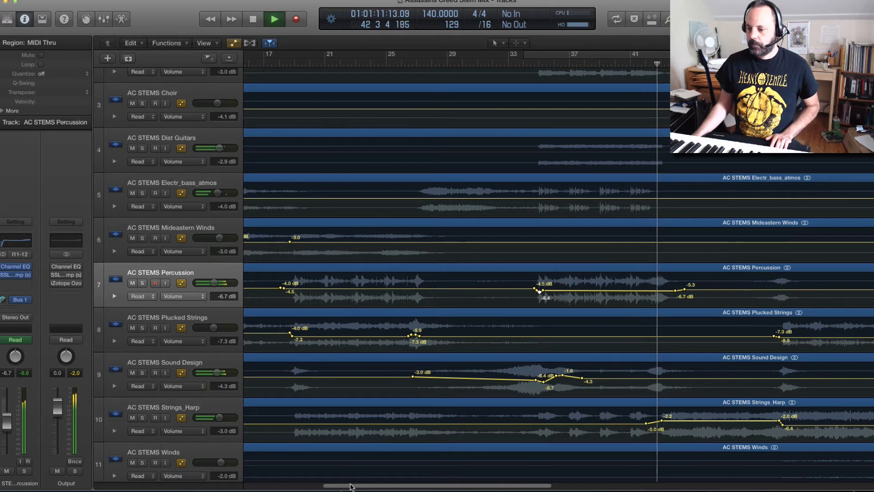
{"action": "left_click_drag", "start_coordinate": [351, 486], "coordinate": [427, 485]}
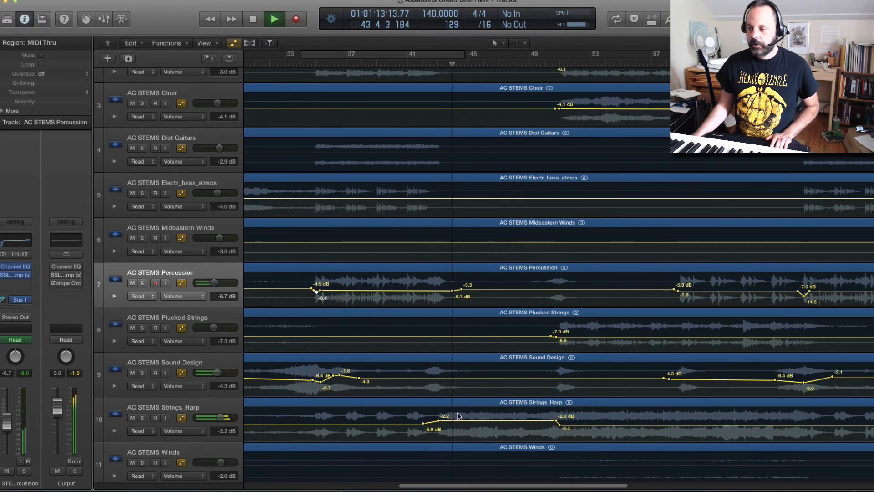
{"action": "key", "text": "space"}
{"action": "left_click", "coordinate": [423, 65]}
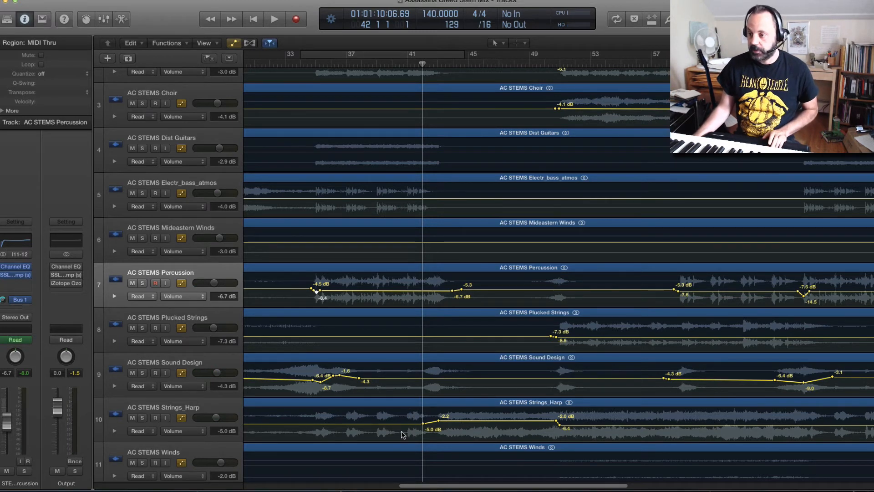
{"action": "key", "text": "space"}
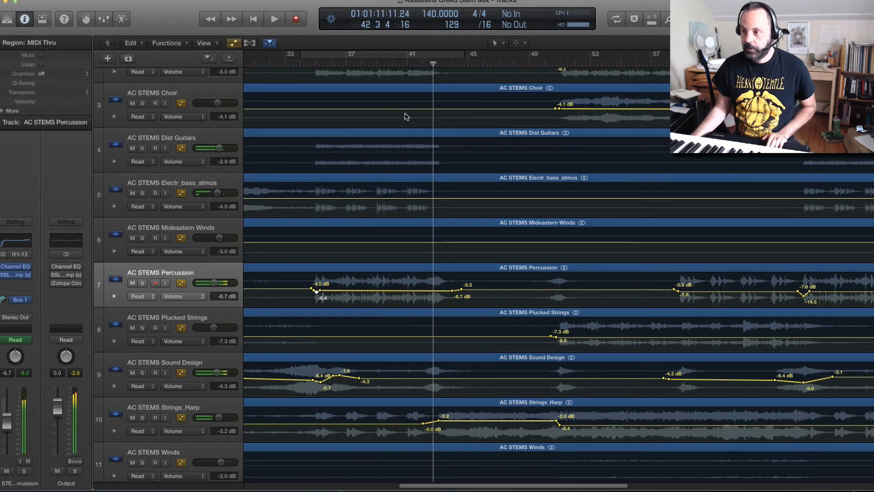
Solo Strings_Harp and play it from bar 40 to bar 51 to hear its volume rise and drop
{"action": "left_click", "coordinate": [392, 64]}
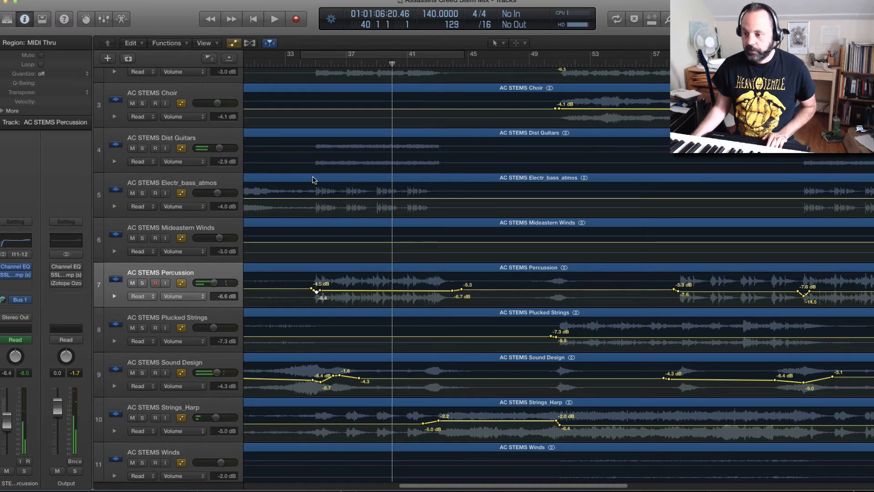
{"action": "left_click", "coordinate": [142, 418]}
{"action": "key", "text": "space"}
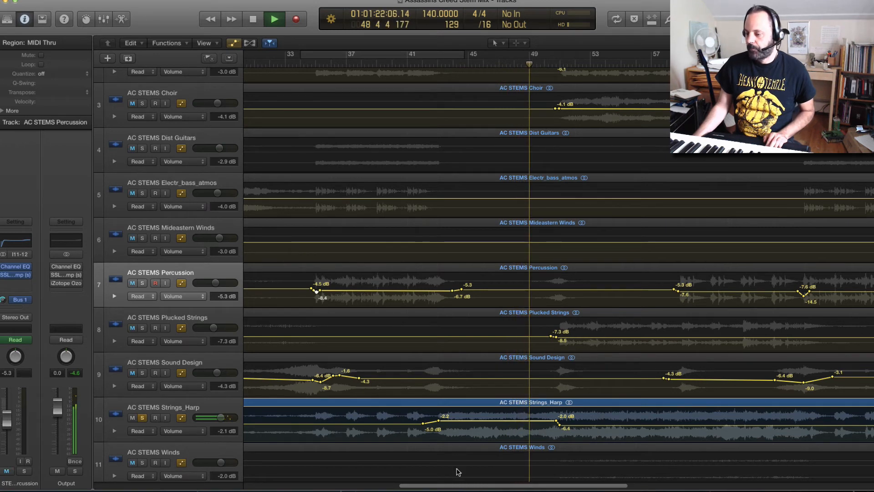
{"action": "left_click_drag", "start_coordinate": [476, 484], "coordinate": [507, 484]}
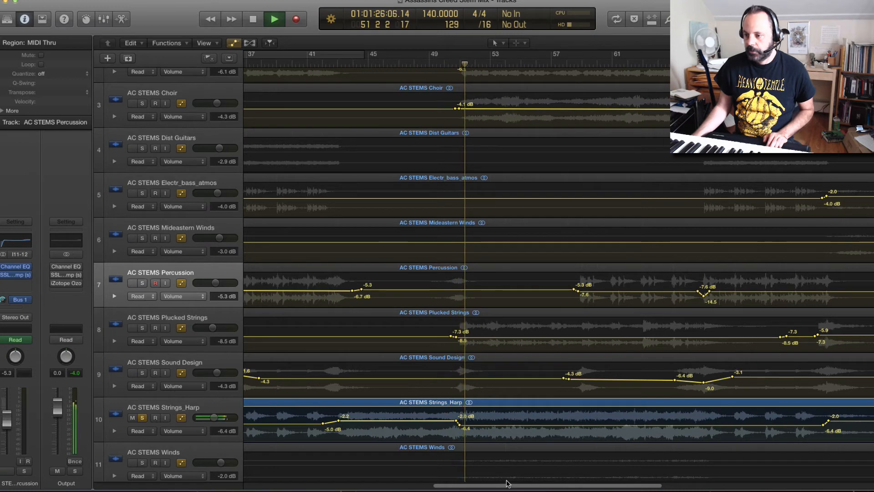
{"action": "key", "text": "space"}
{"action": "scroll", "coordinate": [369, 273], "scroll_direction": "up", "scroll_amount": 5}
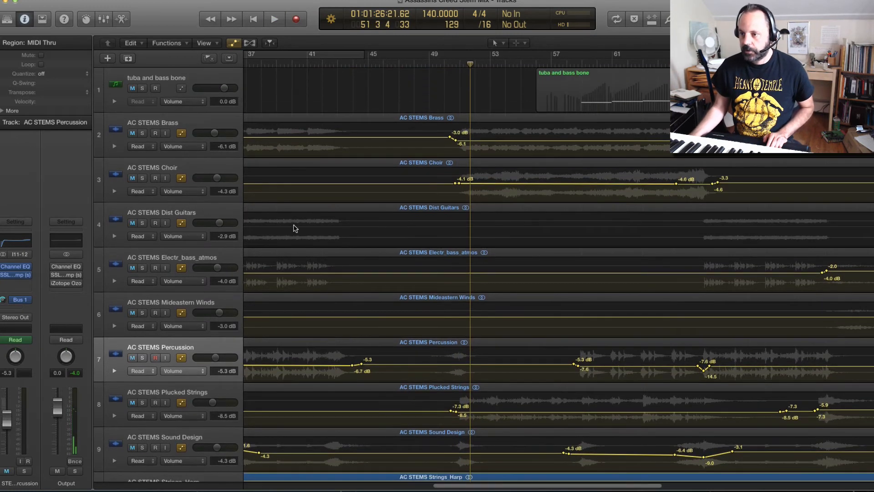
{"action": "scroll", "coordinate": [273, 216], "scroll_direction": "down", "scroll_amount": 5}
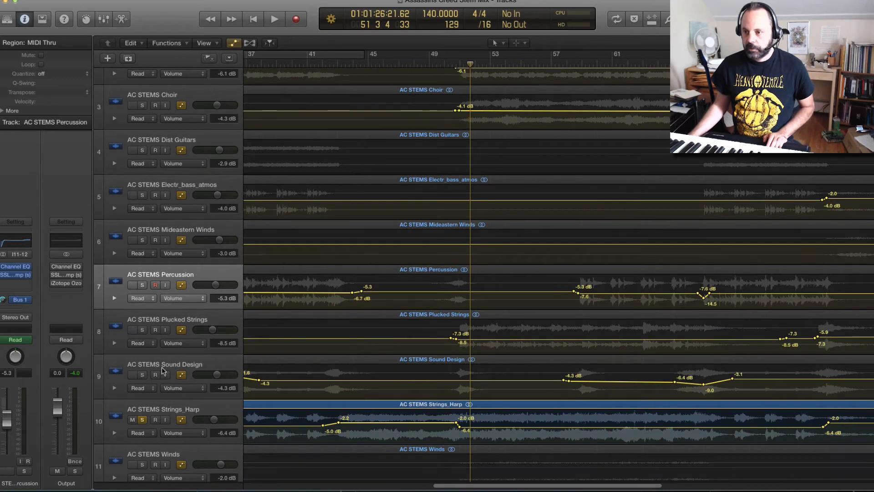
Solo the Choir track alongside Strings_Harp and play both from bar 48 to hear the choir's entrance
{"action": "scroll", "coordinate": [195, 174], "scroll_direction": "up", "scroll_amount": 5}
{"action": "left_click", "coordinate": [143, 171]}
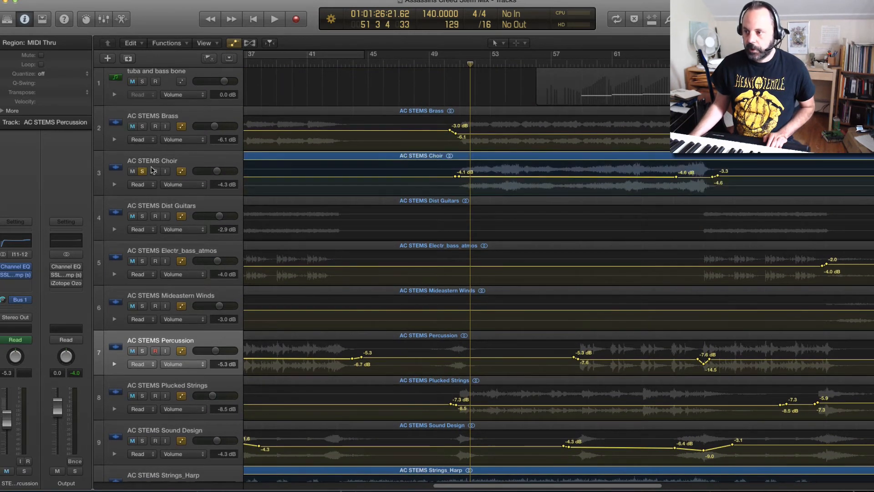
{"action": "left_click", "coordinate": [416, 64]}
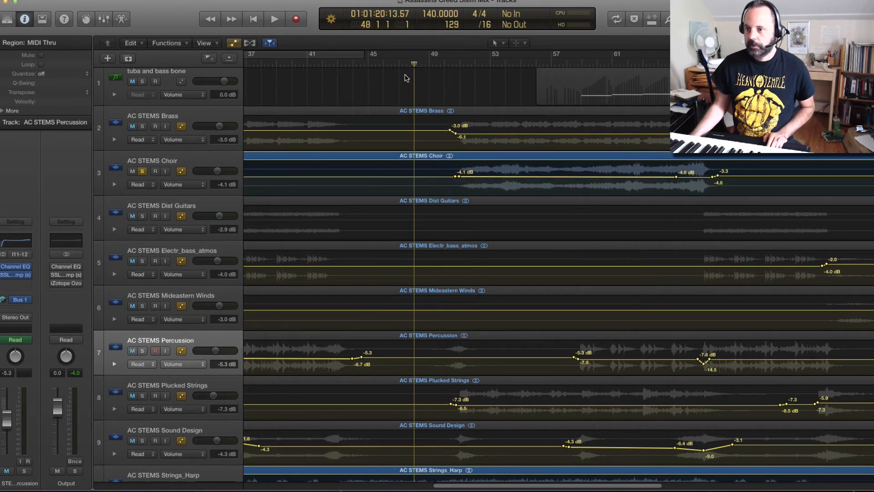
{"action": "key", "text": "space"}
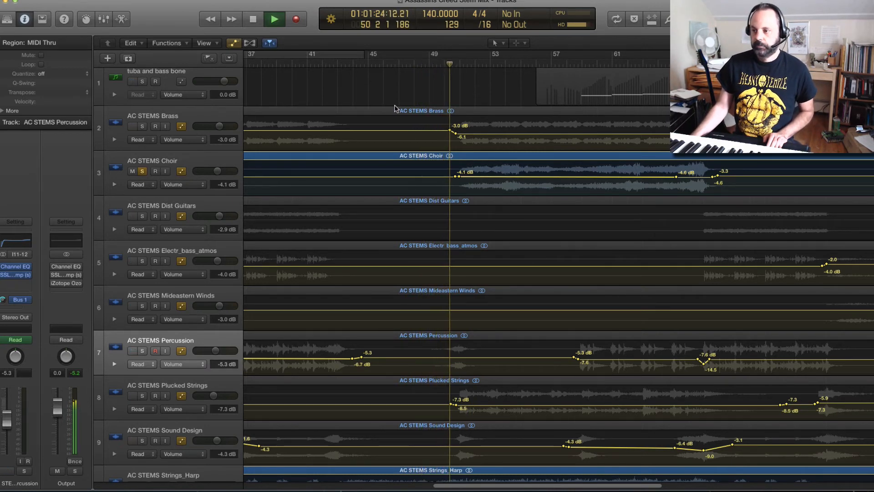
{"action": "scroll", "coordinate": [388, 157], "scroll_direction": "down", "scroll_amount": 4}
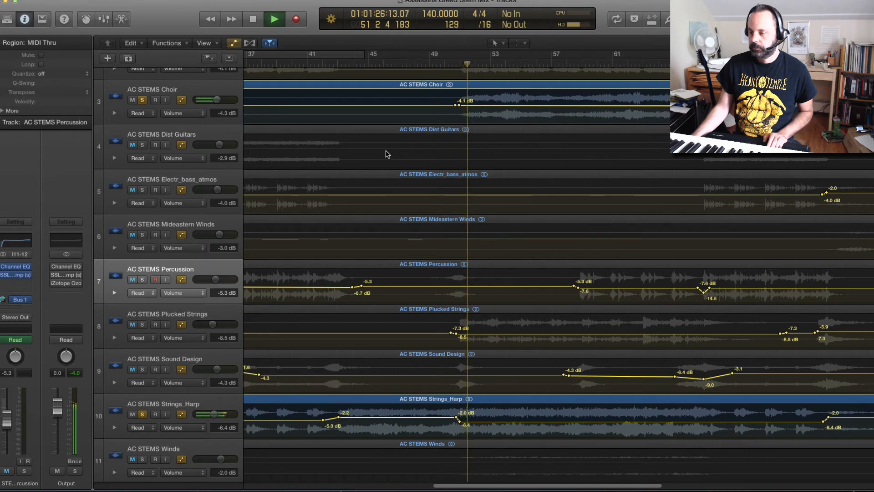
{"action": "scroll", "coordinate": [386, 153], "scroll_direction": "up", "scroll_amount": 4}
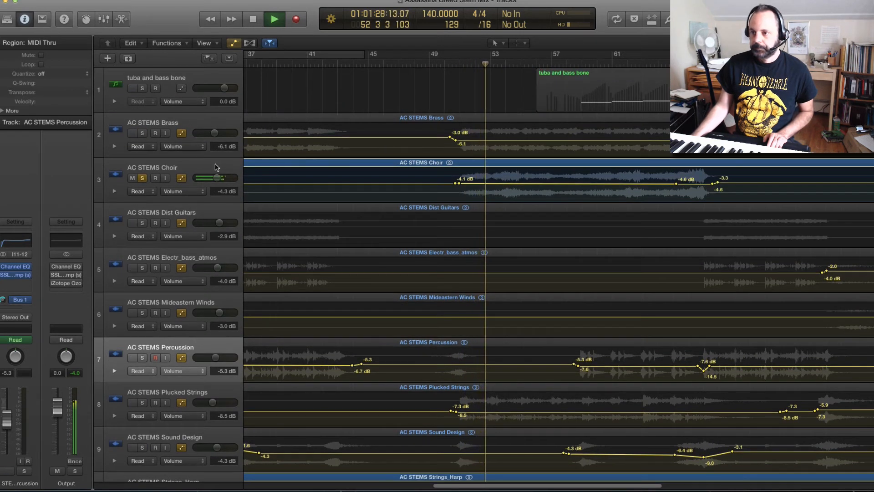
Add Brass to the soloed Choir and Strings_Harp, listen up to bar 61, and clear the solos
{"action": "left_click", "coordinate": [459, 143], "text": "shift"}
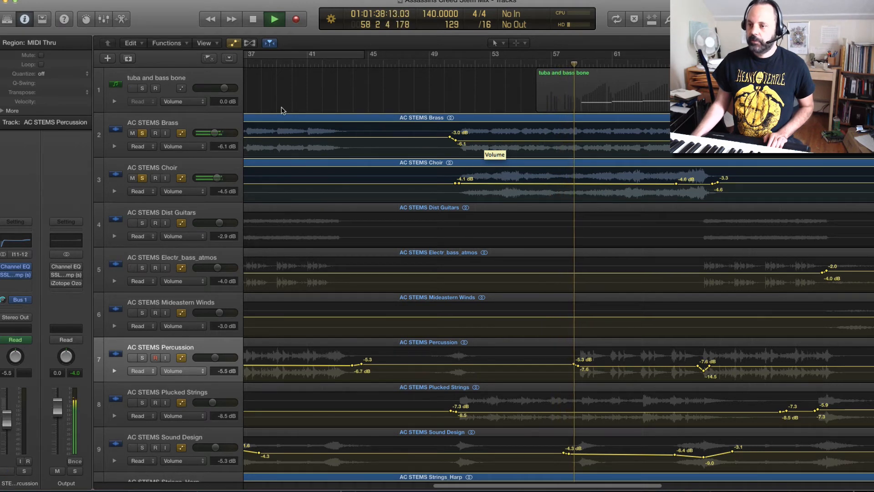
{"action": "scroll", "coordinate": [291, 116], "scroll_direction": "down", "scroll_amount": 2}
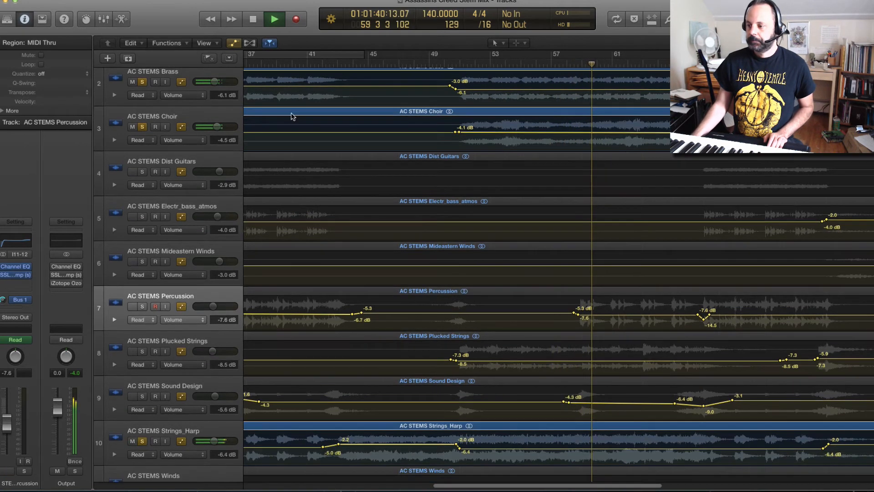
{"action": "left_click", "coordinate": [142, 82]}
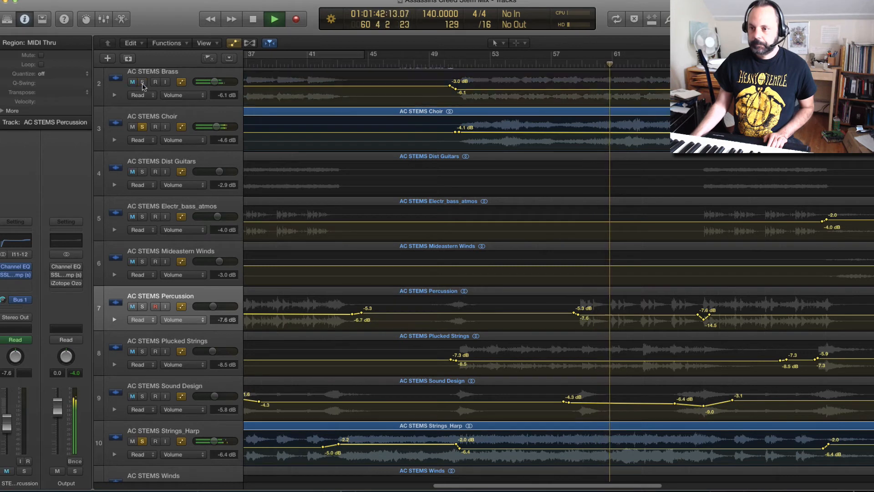
{"action": "scroll", "coordinate": [154, 318], "scroll_direction": "down", "scroll_amount": 3}
{"action": "key", "text": "space"}
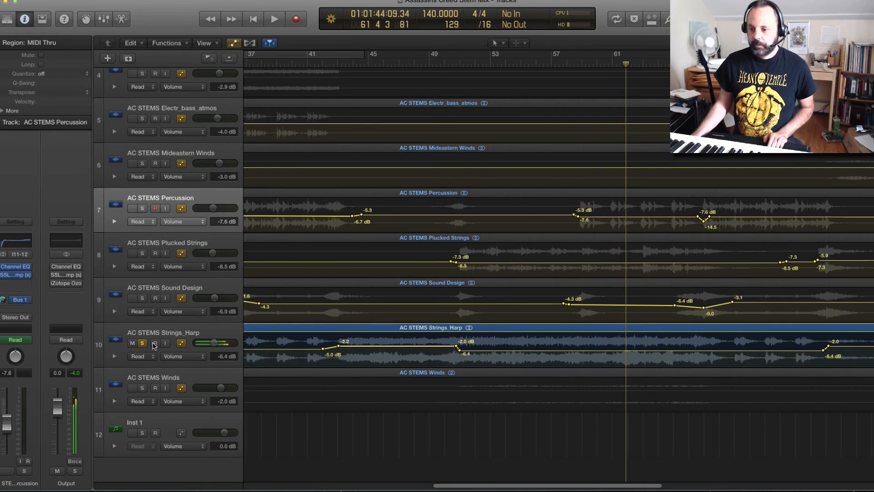
{"action": "left_click", "coordinate": [142, 344]}
Play the full mix from bar 50, beat 3, and stop at bar 52
{"action": "left_click", "coordinate": [453, 66]}
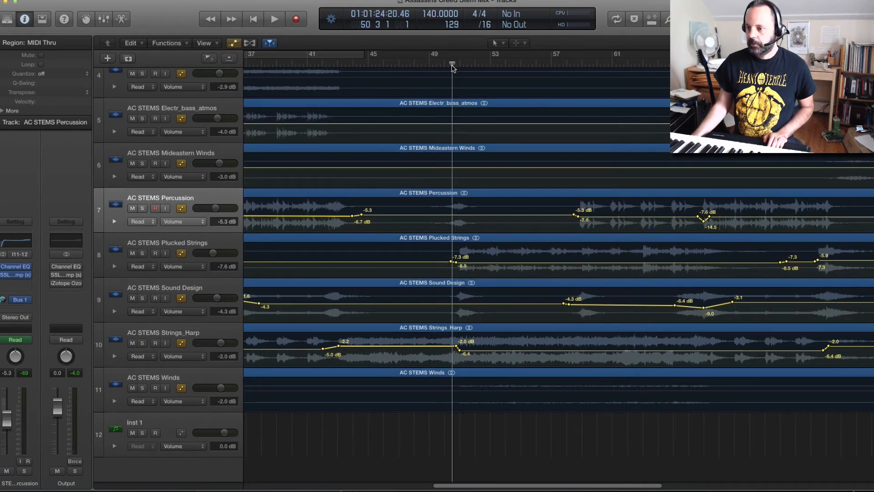
{"action": "key", "text": "space"}
{"action": "scroll", "coordinate": [464, 182], "scroll_direction": "up", "scroll_amount": 3}
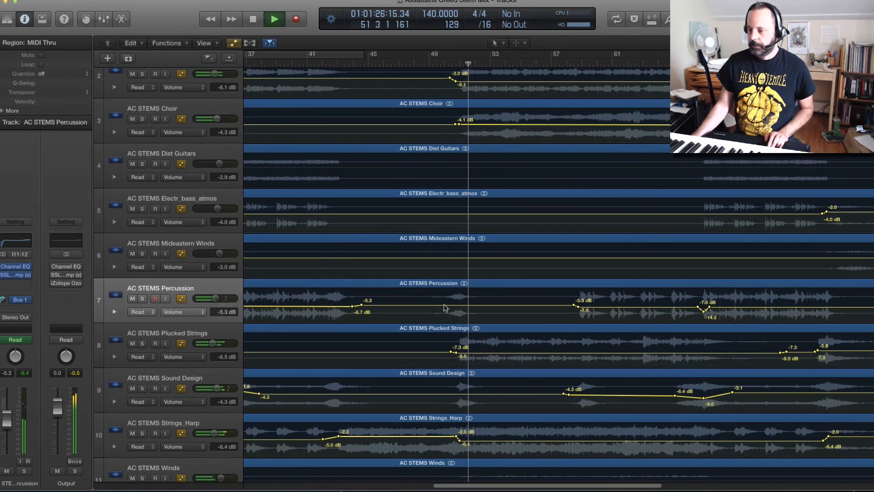
{"action": "key", "text": "space"}
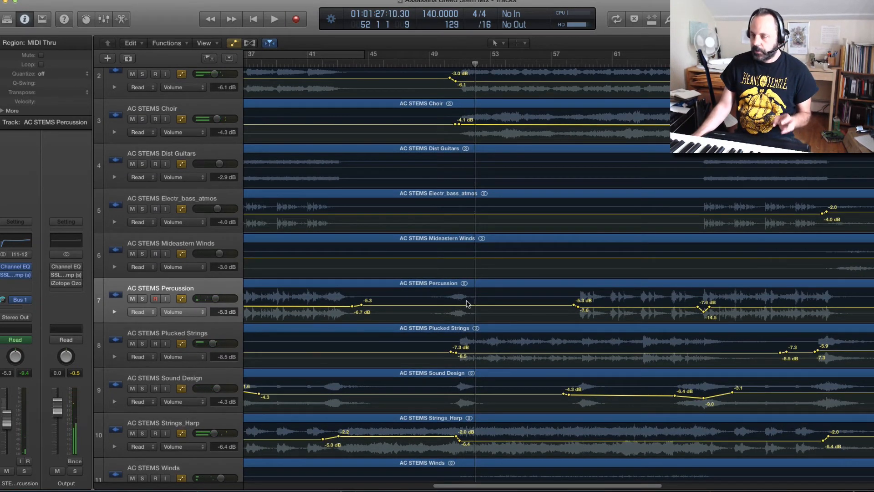
Replay the full mix from bar 47 through the volume drops around bar 51
{"action": "left_click", "coordinate": [448, 67]}
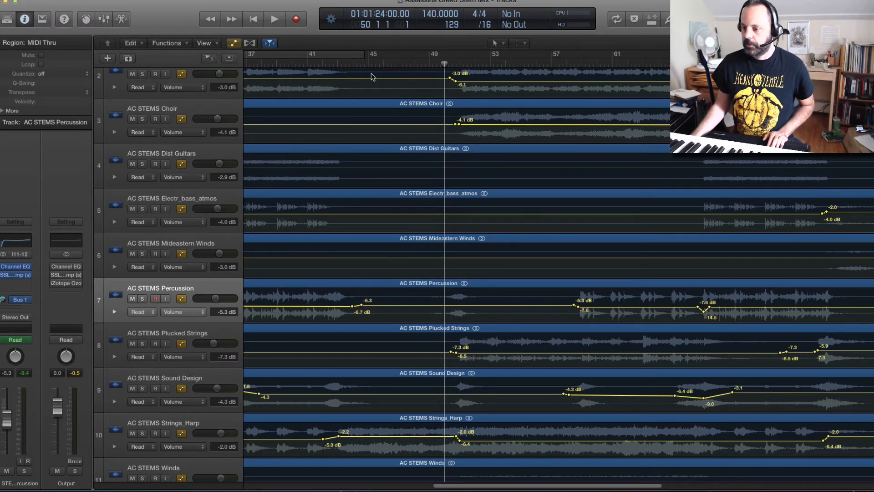
{"action": "left_click", "coordinate": [415, 65]}
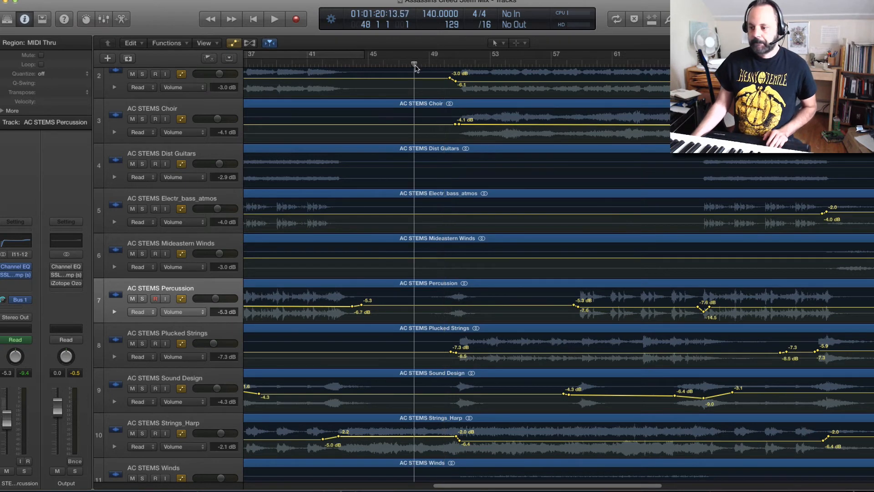
{"action": "left_click", "coordinate": [397, 65]}
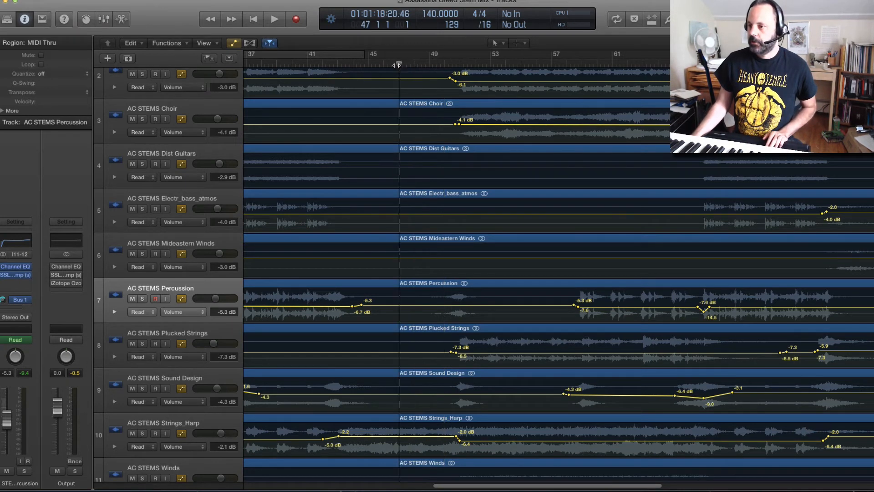
{"action": "key", "text": "space"}
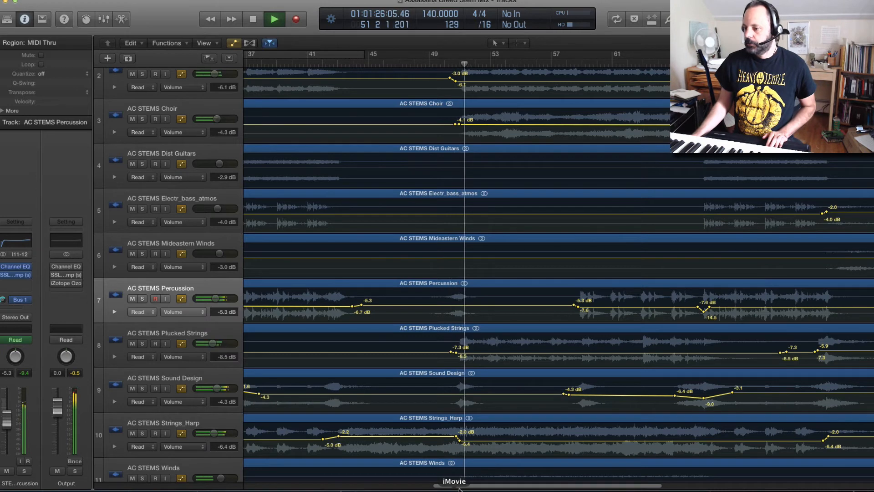
{"action": "scroll", "coordinate": [508, 407], "scroll_direction": "right", "scroll_amount": 5}
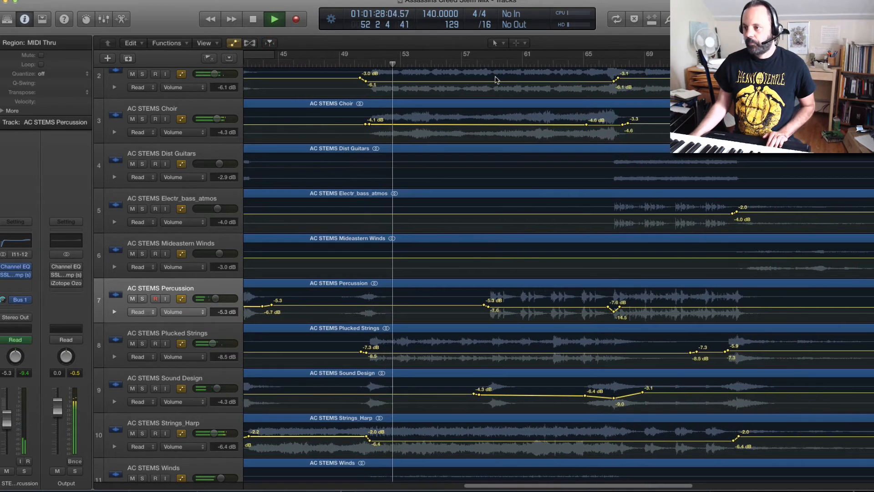
Play the full mix from around bar 58 to bar 67, following the Percussion and Sound Design volume automation
{"action": "left_click", "coordinate": [477, 63]}
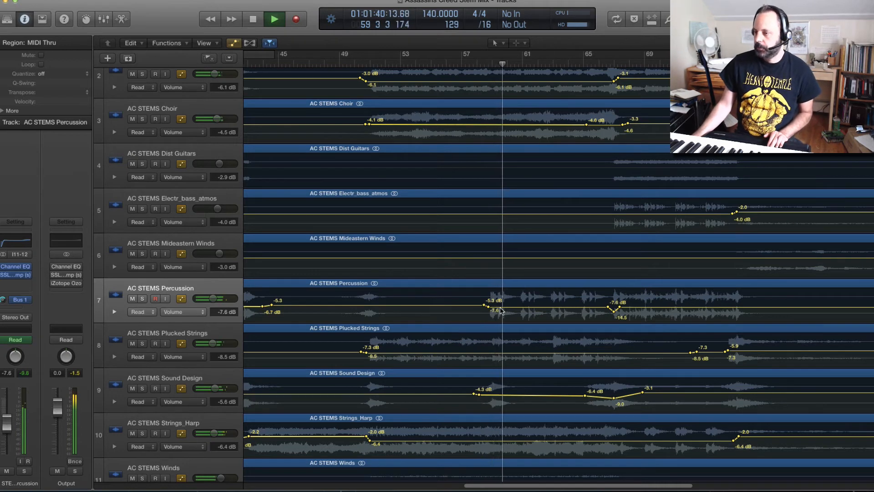
{"action": "scroll", "coordinate": [510, 319], "scroll_direction": "up", "scroll_amount": 1}
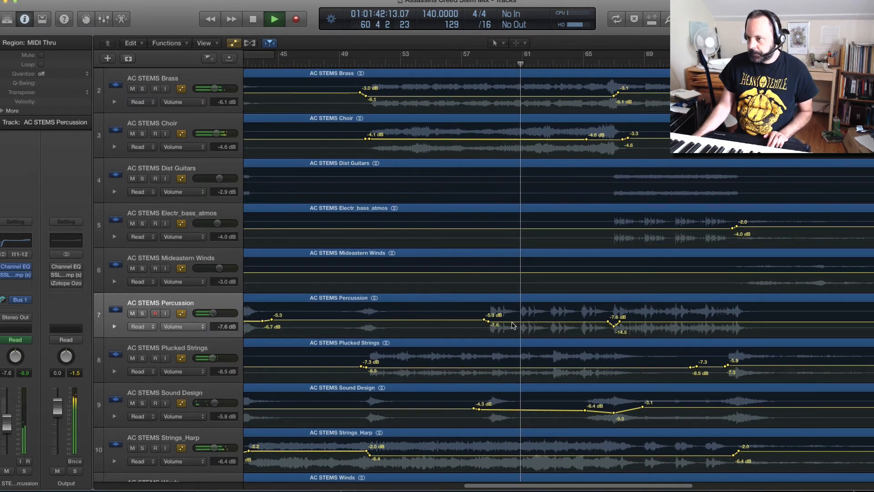
{"action": "scroll", "coordinate": [513, 328], "scroll_direction": "up", "scroll_amount": 3}
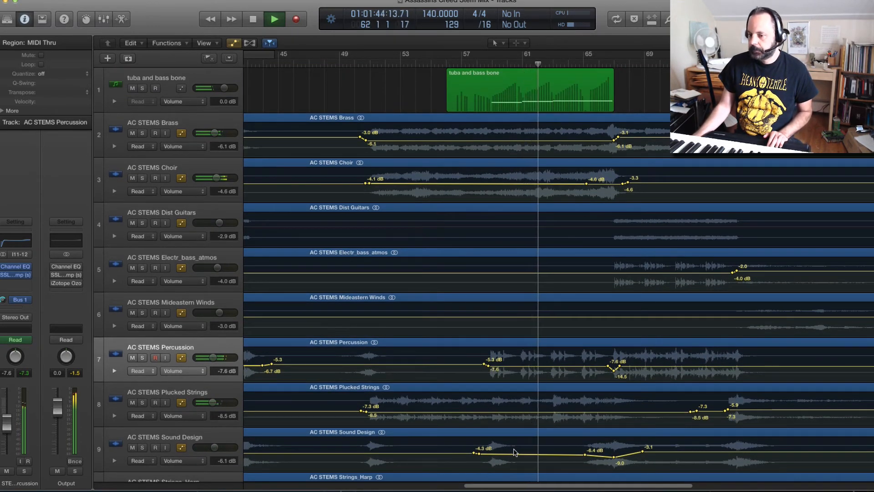
{"action": "left_click_drag", "start_coordinate": [500, 487], "coordinate": [535, 487]}
{"action": "scroll", "coordinate": [467, 429], "scroll_direction": "down", "scroll_amount": 1}
{"action": "scroll", "coordinate": [466, 429], "scroll_direction": "down", "scroll_amount": 2}
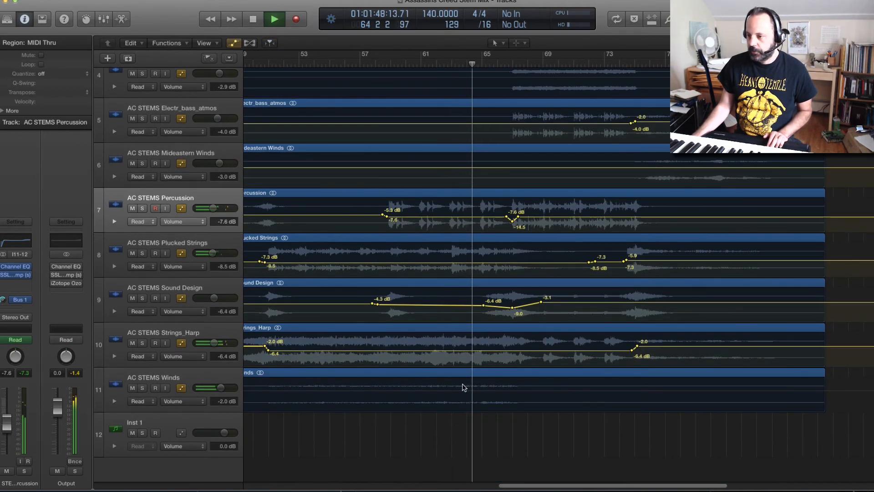
{"action": "scroll", "coordinate": [473, 400], "scroll_direction": "up", "scroll_amount": 1}
{"action": "scroll", "coordinate": [471, 397], "scroll_direction": "up", "scroll_amount": 2}
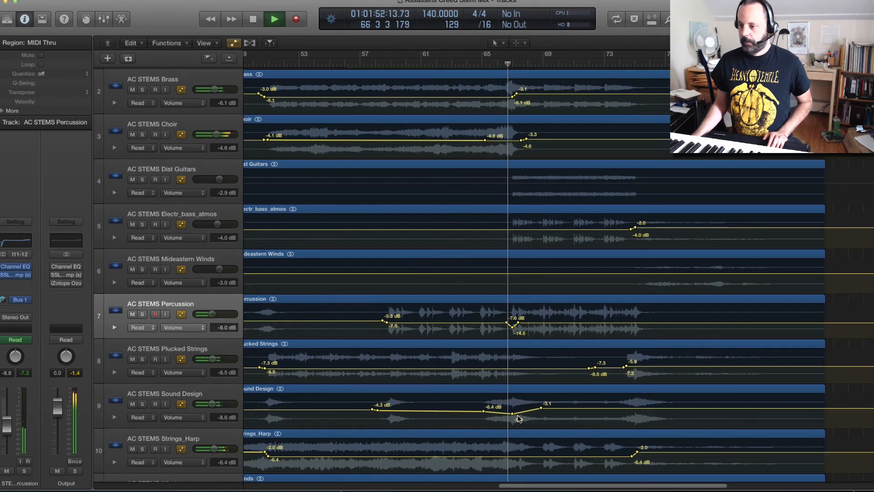
{"action": "key", "text": "space"}
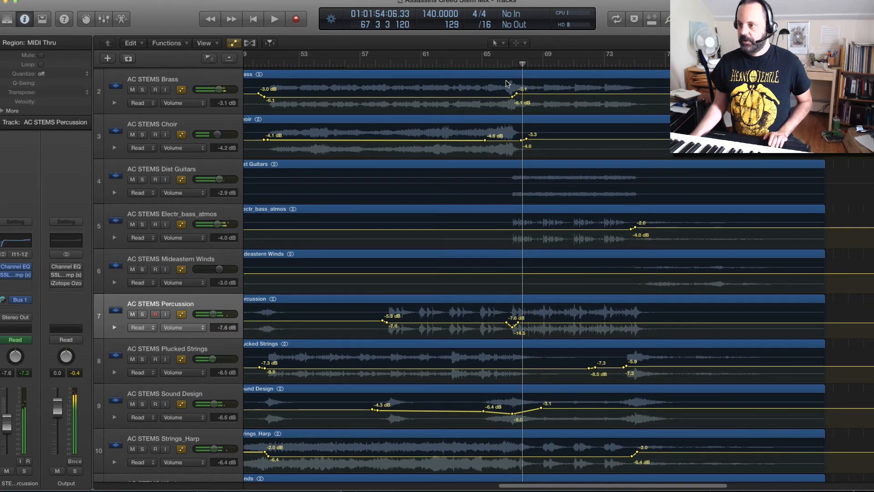
Solo Percussion and Sound Design and play them from bar 65, beat 3, through their volume dips at bar 67
{"action": "left_click", "coordinate": [142, 315]}
{"action": "left_click", "coordinate": [143, 404]}
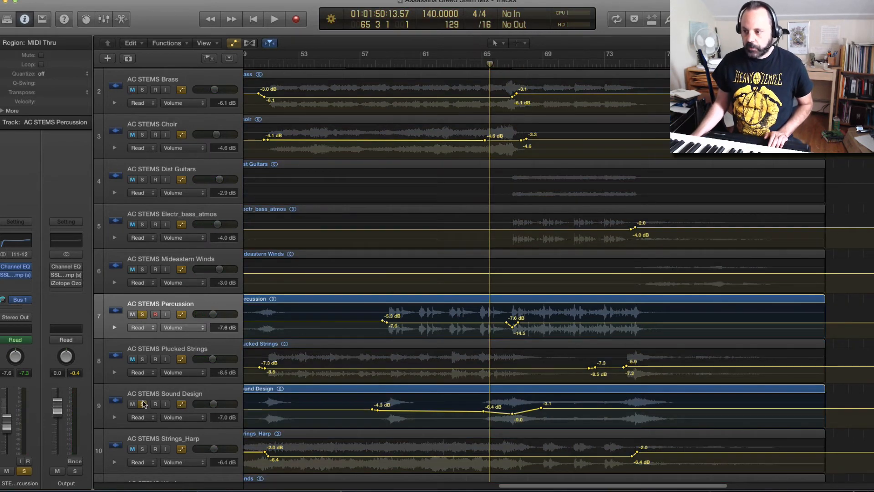
{"action": "key", "text": "space"}
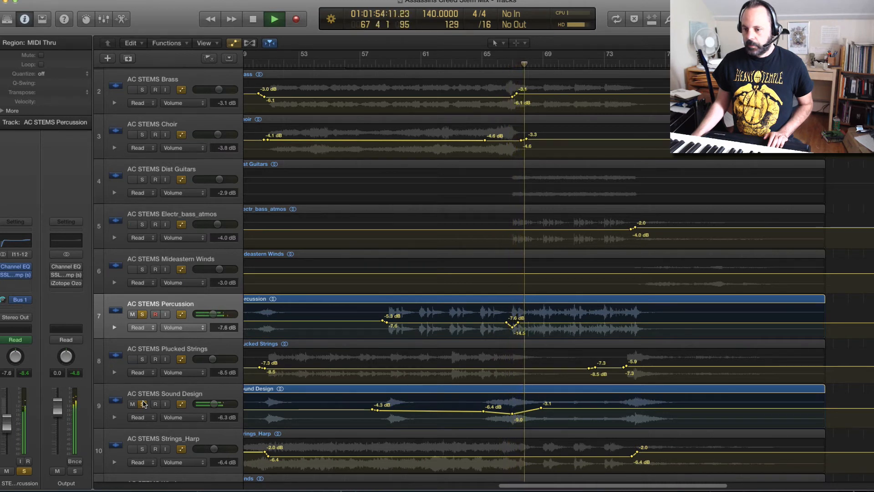
Unsolo Sound Design and Percussion, and replay the full mix from bar 65 to bar 76
{"action": "left_click", "coordinate": [143, 405]}
{"action": "left_click", "coordinate": [143, 313]}
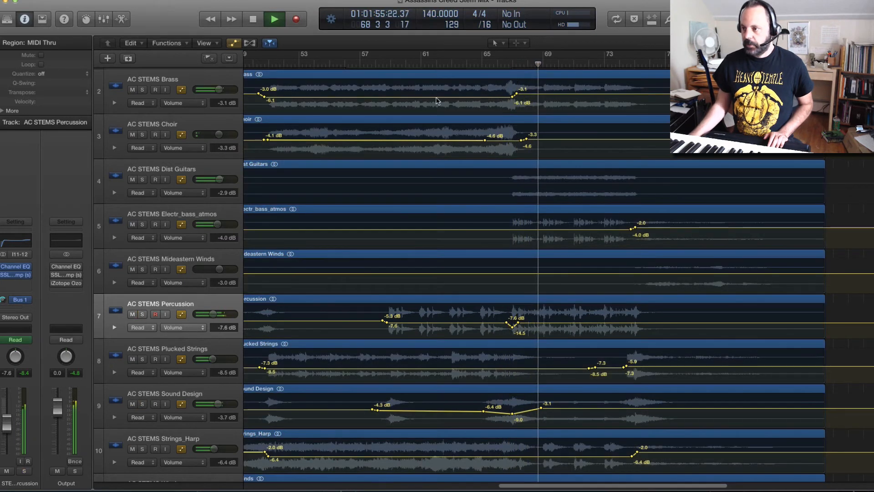
{"action": "left_click", "coordinate": [497, 68]}
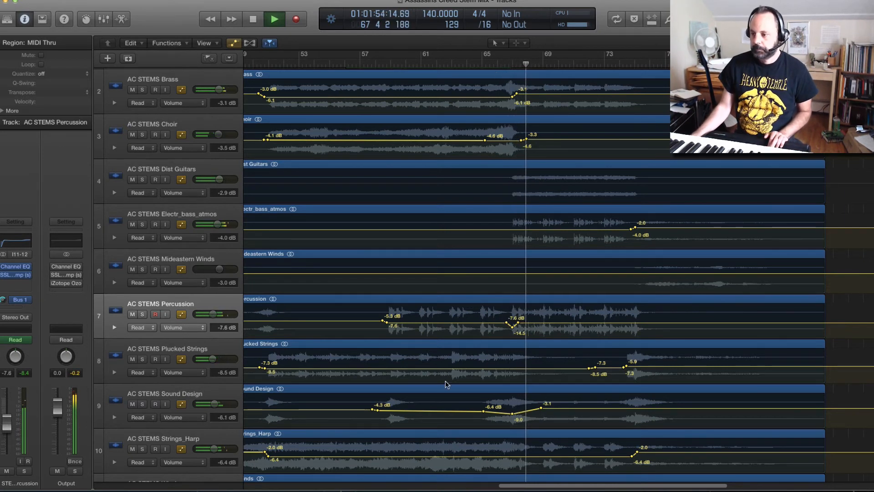
{"action": "left_click_drag", "start_coordinate": [525, 487], "coordinate": [556, 483]}
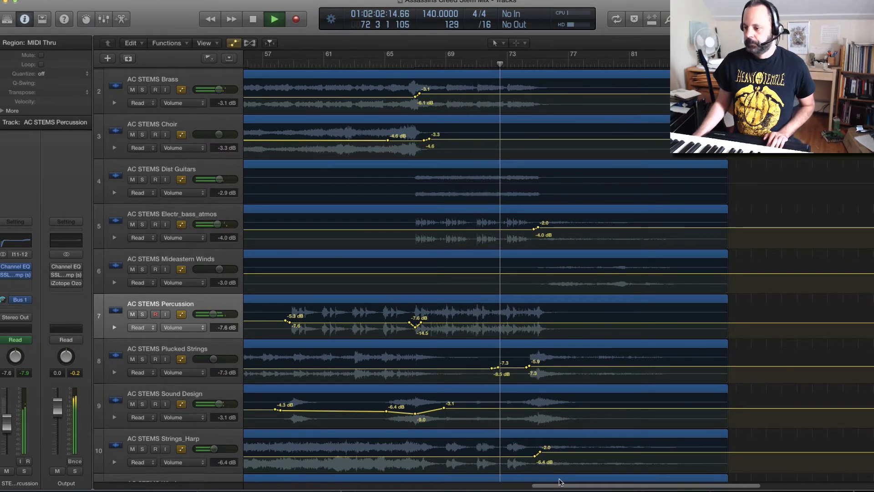
{"action": "scroll", "coordinate": [562, 476], "scroll_direction": "down", "scroll_amount": 1}
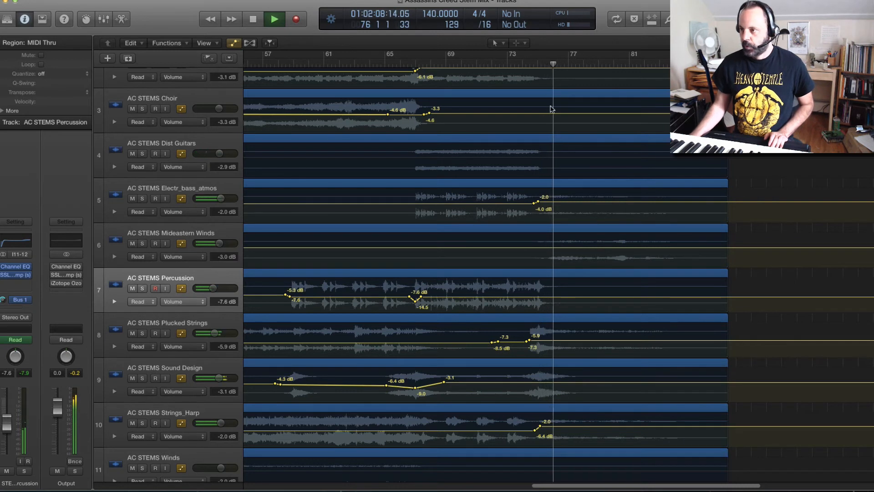
{"action": "key", "text": "space"}
Solo Strings_Harp and play it from bar 74 to bar 76 to hear its volume rise
{"action": "left_click", "coordinate": [527, 64]}
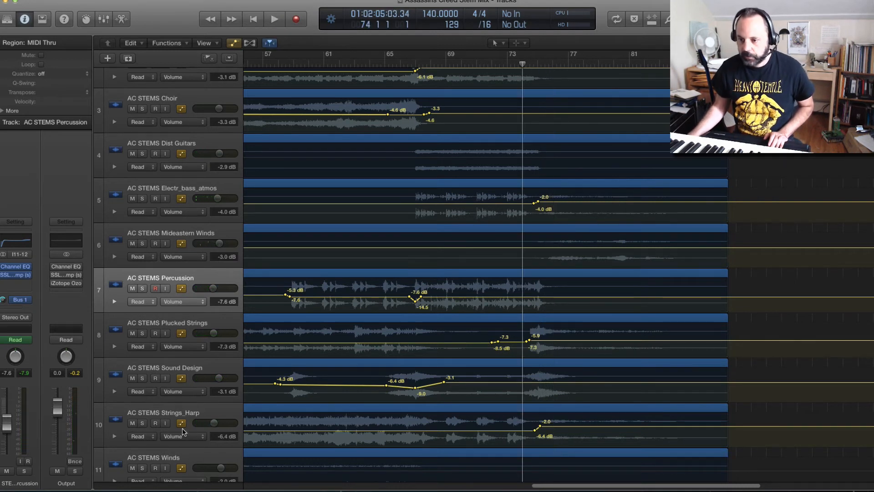
{"action": "left_click", "coordinate": [142, 423]}
{"action": "key", "text": "space"}
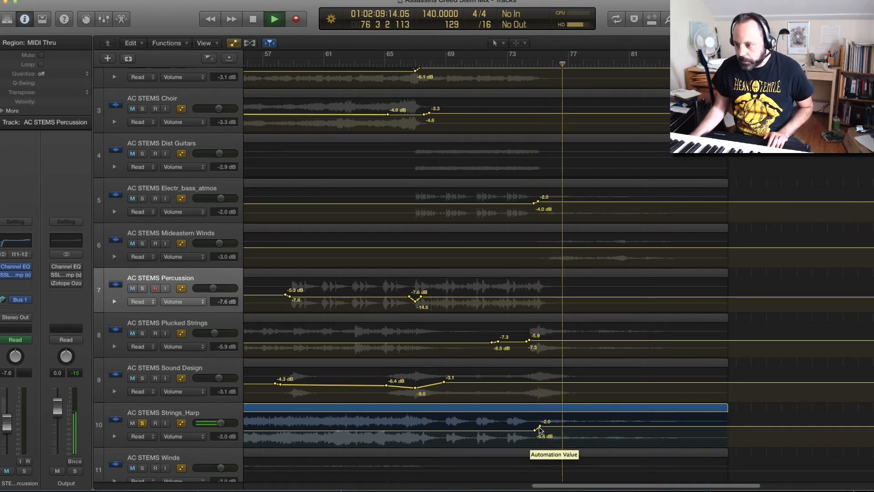
{"action": "key", "text": "space"}
Raise the upper Strings_Harp volume point near bar 75 to -1.3 dB, and replay from bar 74, unsoloing the track to hear the full mix
{"action": "left_click_drag", "start_coordinate": [540, 428], "coordinate": [539, 425]}
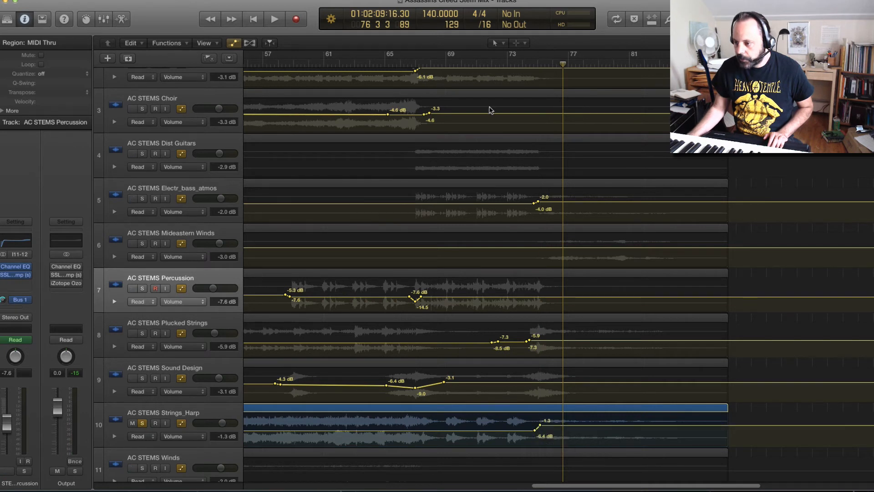
{"action": "left_click", "coordinate": [522, 62]}
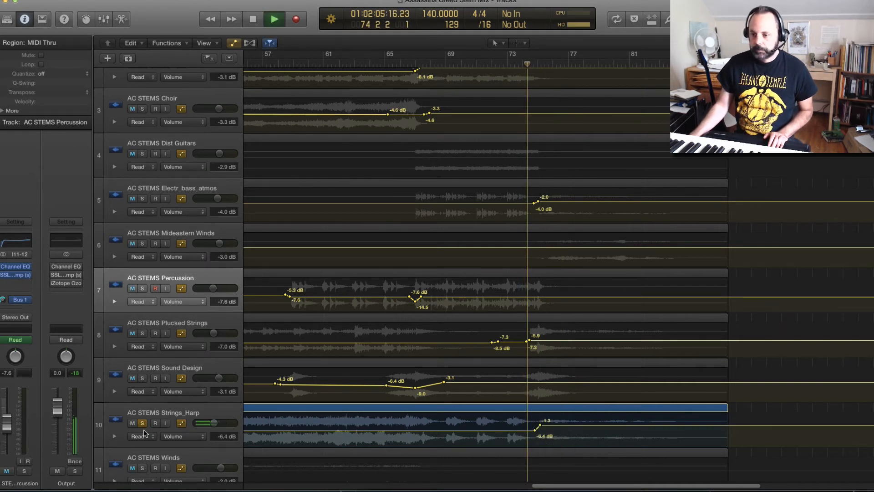
{"action": "key", "text": "super+a"}
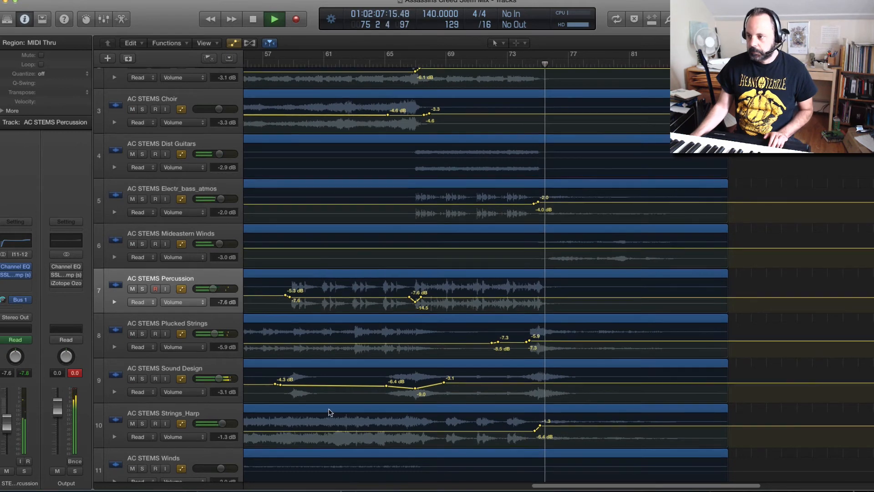
{"action": "scroll", "coordinate": [328, 411], "scroll_direction": "up", "scroll_amount": 1}
{"action": "key", "text": "space"}
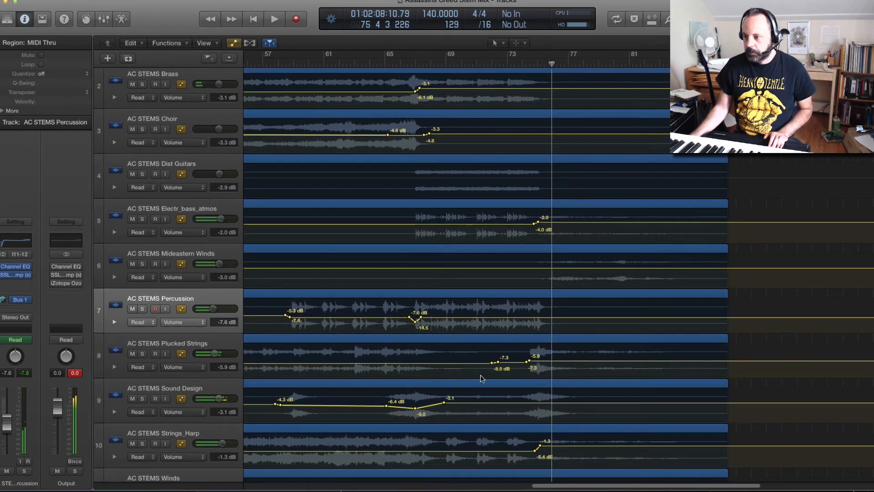
Replay the full mix from just before bar 75 to bar 77
{"action": "left_click", "coordinate": [531, 67]}
{"action": "left_click_drag", "start_coordinate": [537, 65], "coordinate": [527, 65]}
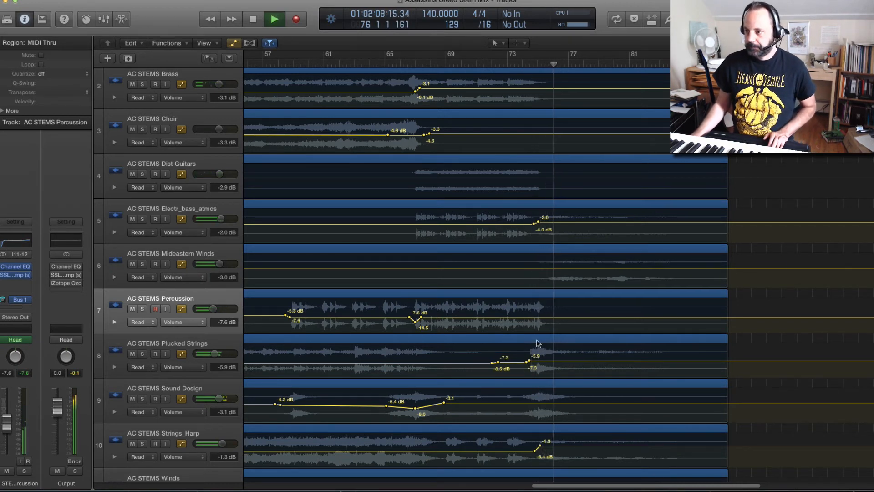
{"action": "key", "text": "space"}
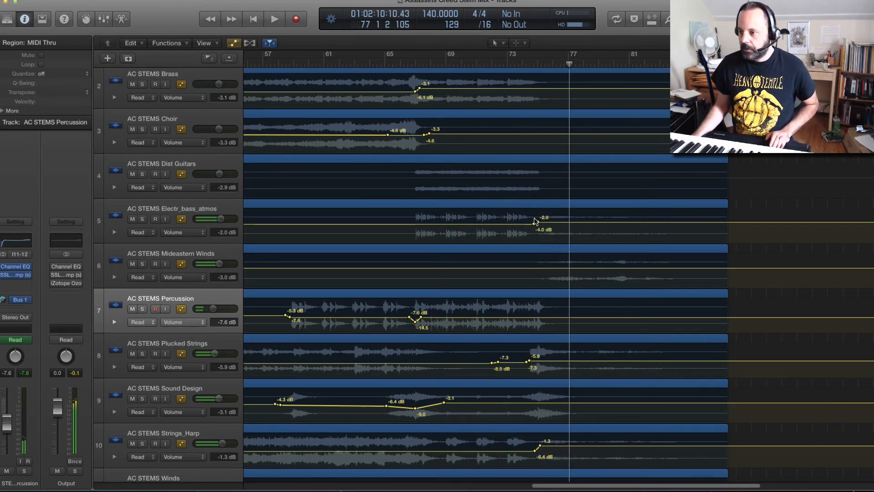
Solo Electr_bass_atmos and Mideastern Winds, and play them together from bar 75 into the ending
{"action": "left_click", "coordinate": [537, 64]}
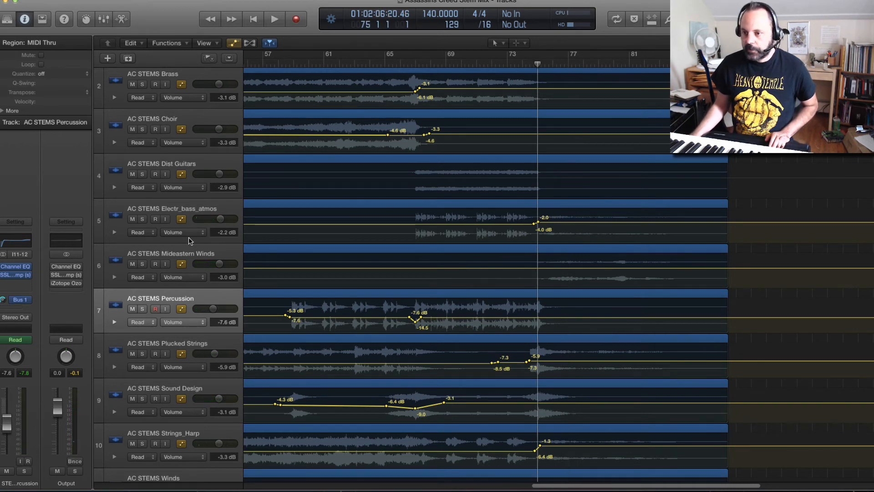
{"action": "left_click", "coordinate": [143, 219]}
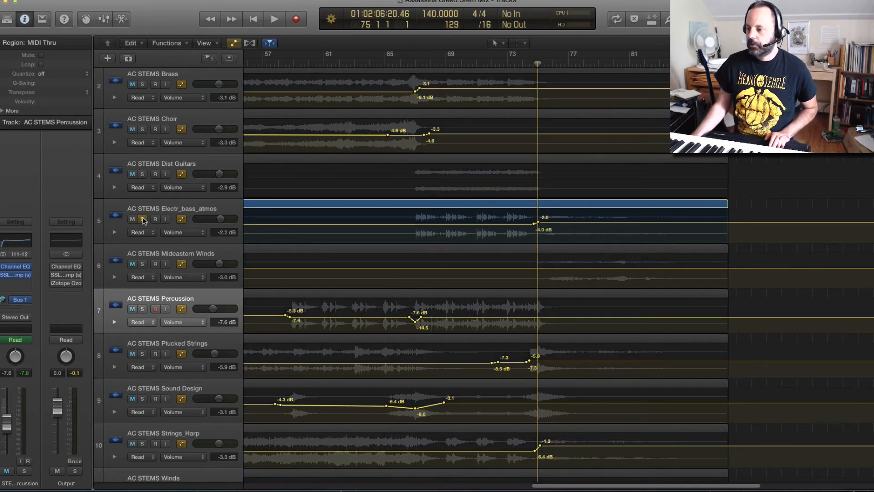
{"action": "left_click", "coordinate": [142, 264]}
{"action": "key", "text": "space"}
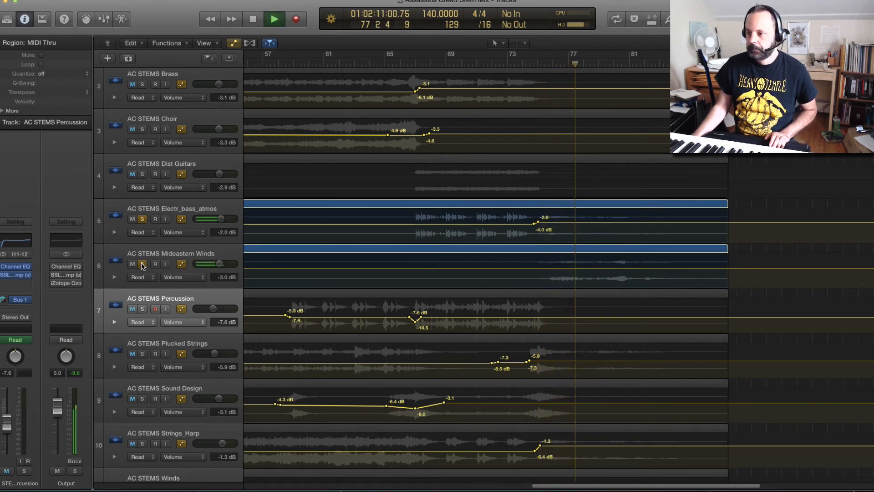
Unsolo Mideastern Winds, and play Electr_bass_atmos alone from bar 66 through its volume rise near bar 75
{"action": "left_click", "coordinate": [142, 264]}
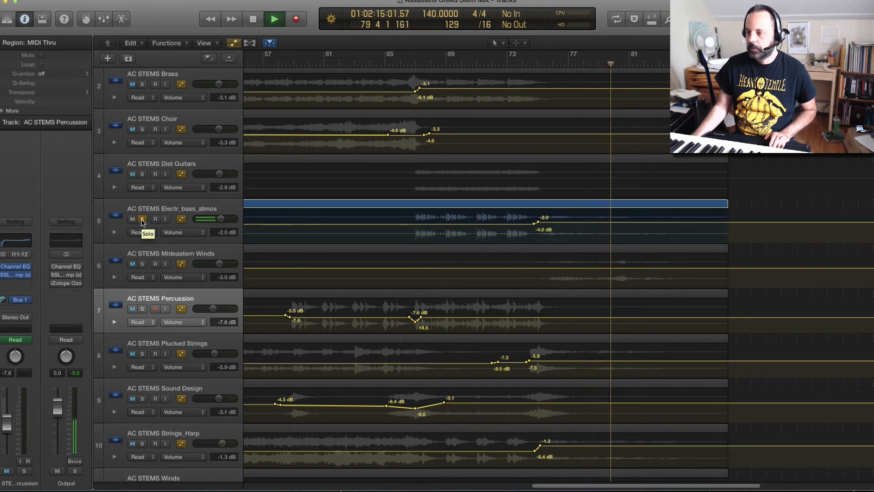
{"action": "key", "text": "space"}
{"action": "left_click", "coordinate": [407, 66]}
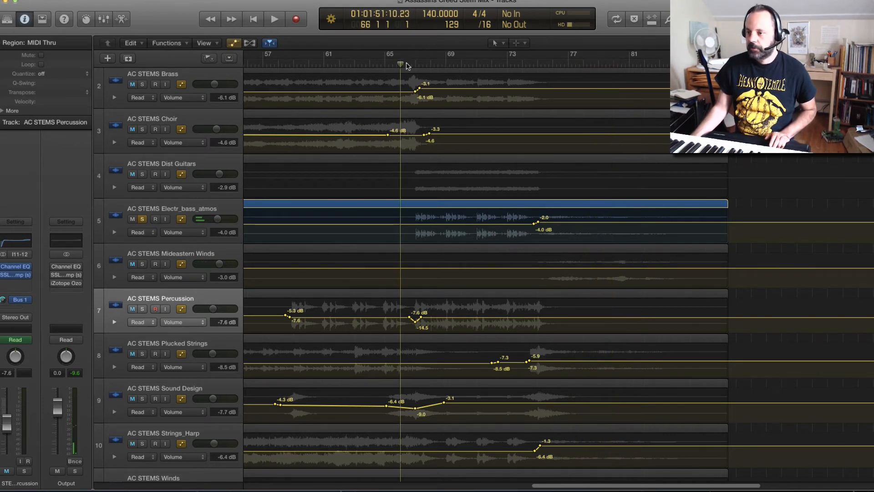
{"action": "key", "text": "space"}
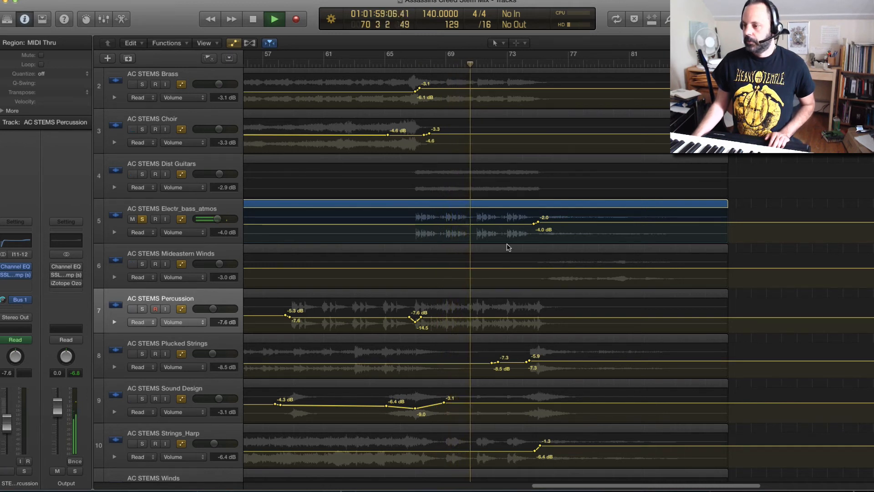
{"action": "key", "text": "space"}
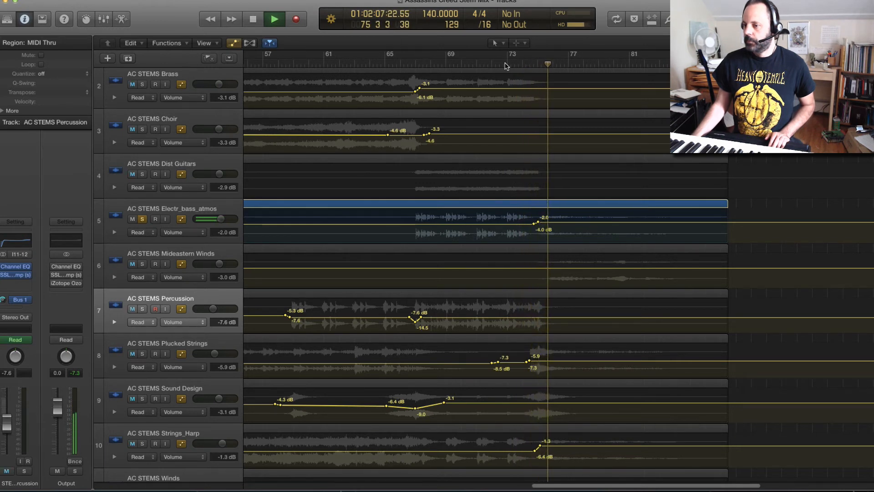
Unsolo Electr_bass_atmos, and replay the full mix from bar 66 to bar 78
{"action": "left_click", "coordinate": [142, 219]}
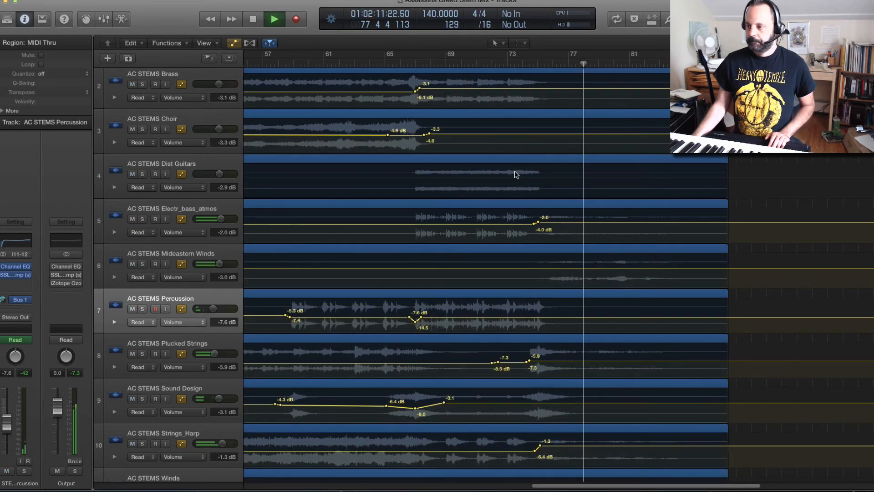
{"action": "scroll", "coordinate": [516, 174], "scroll_direction": "down", "scroll_amount": 4}
{"action": "key", "text": "space"}
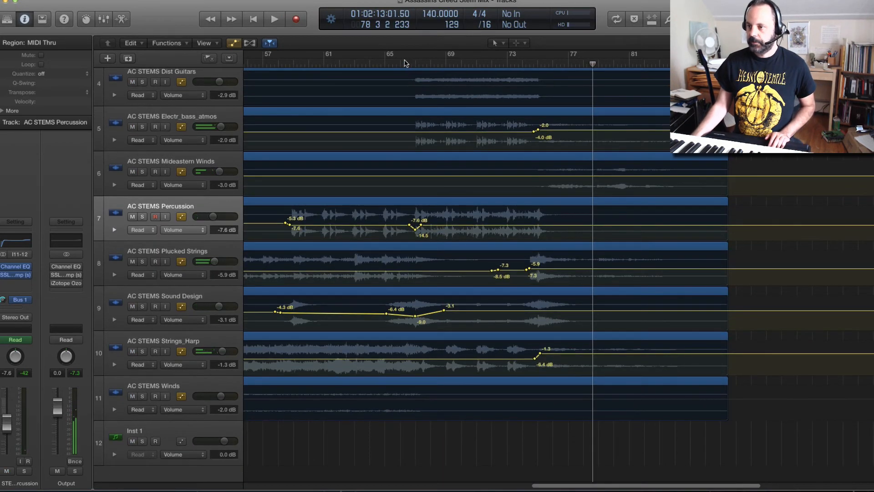
{"action": "left_click", "coordinate": [404, 63]}
{"action": "key", "text": "space"}
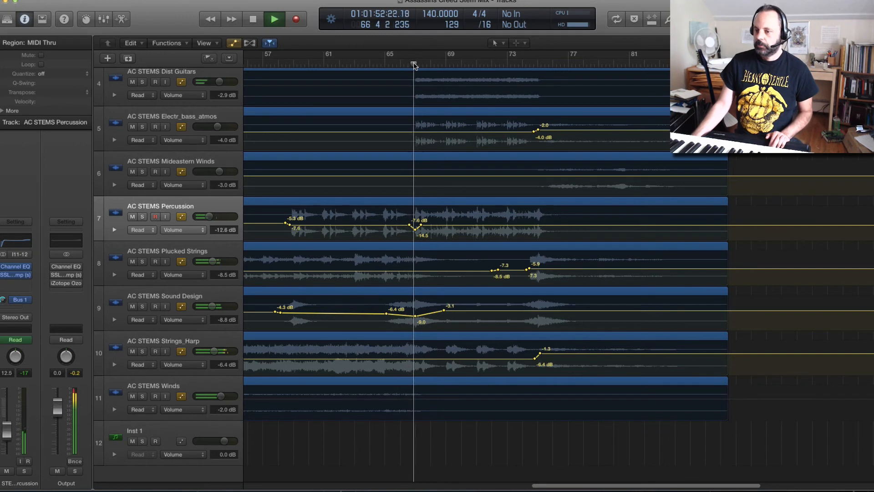
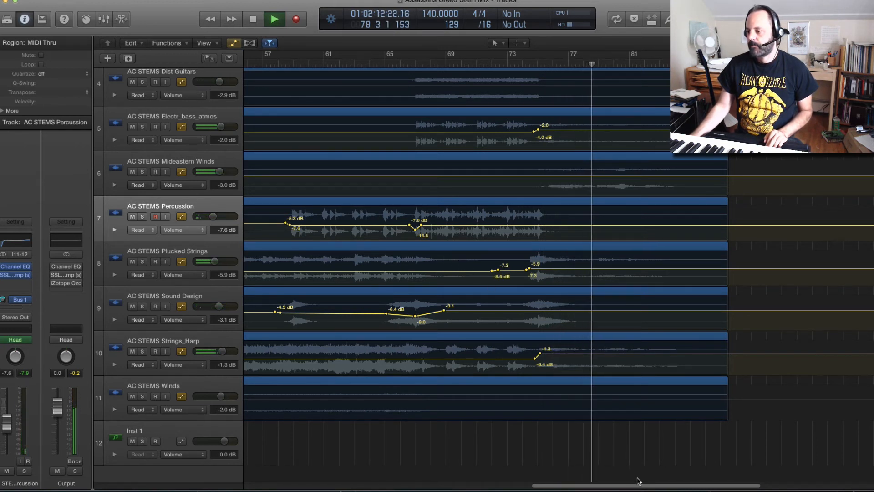
{"action": "key", "text": "space"}
Go back to bar 2, play the full mix, and open the Output channel's Channel EQ
{"action": "left_click_drag", "start_coordinate": [639, 486], "coordinate": [337, 473]}
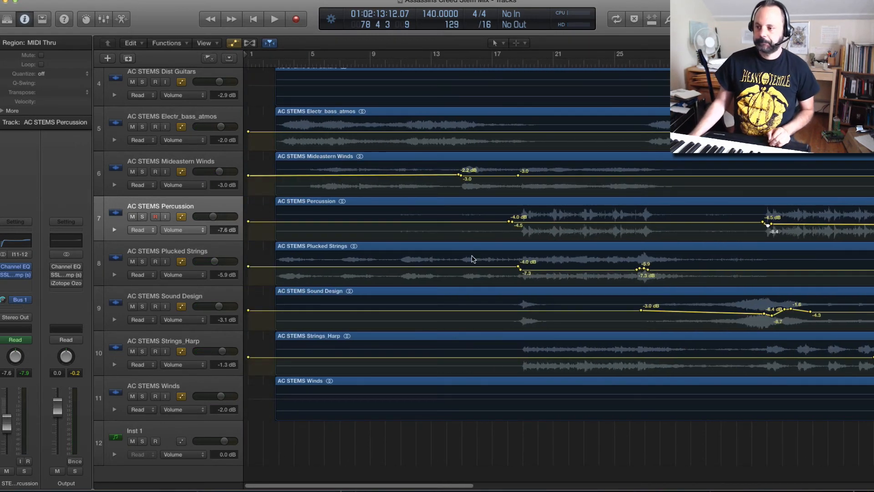
{"action": "left_click", "coordinate": [268, 63]}
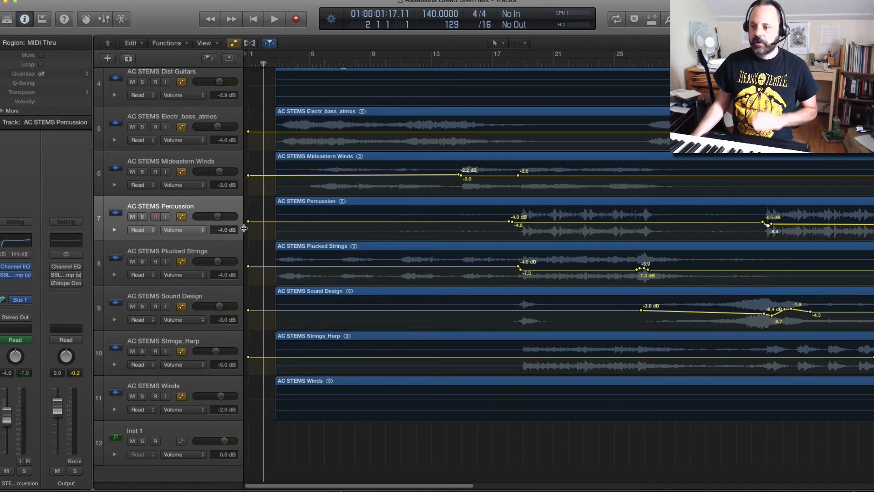
{"action": "scroll", "coordinate": [244, 228], "scroll_direction": "up", "scroll_amount": 2}
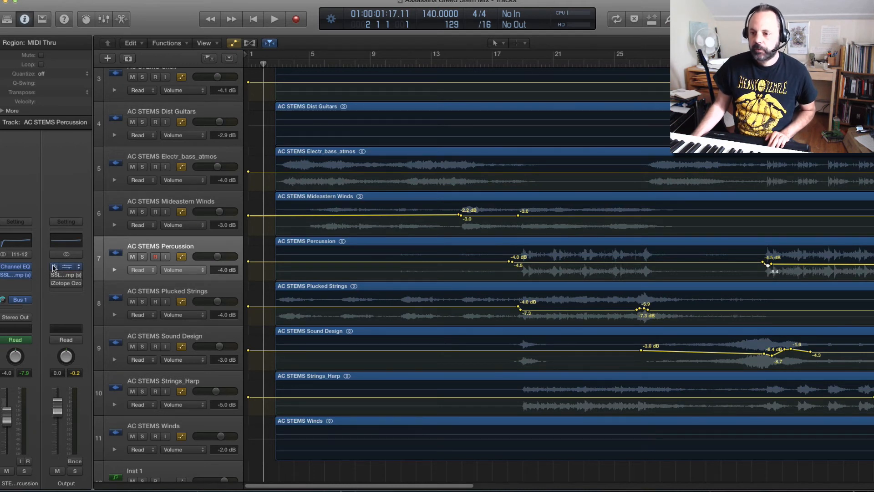
{"action": "key", "text": "space"}
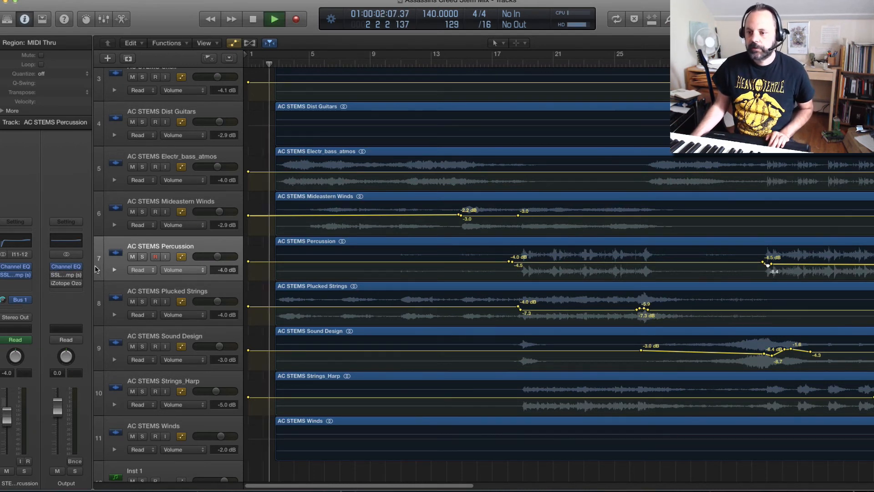
{"action": "left_click", "coordinate": [69, 267]}
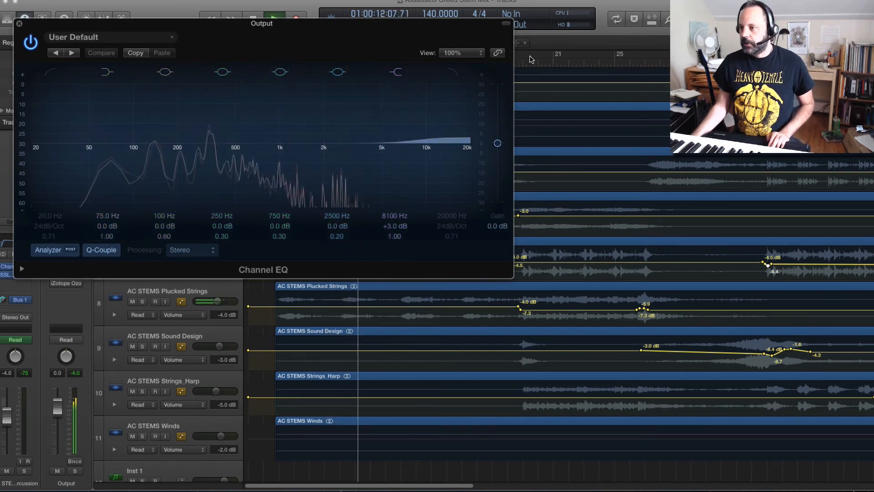
Replay the mix from about bar 19, set the Output EQ's 8100 Hz shelf gain to +2.5 dB, and close the EQ
{"action": "left_click", "coordinate": [523, 63]}
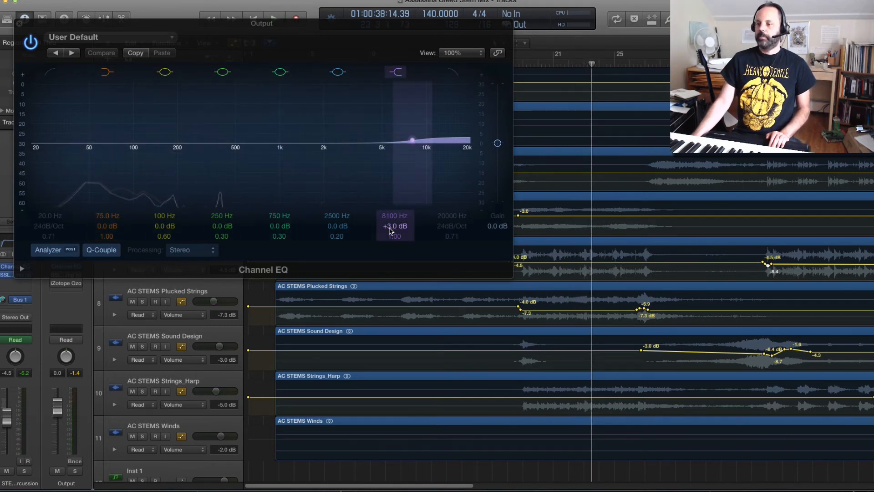
{"action": "key", "text": "space"}
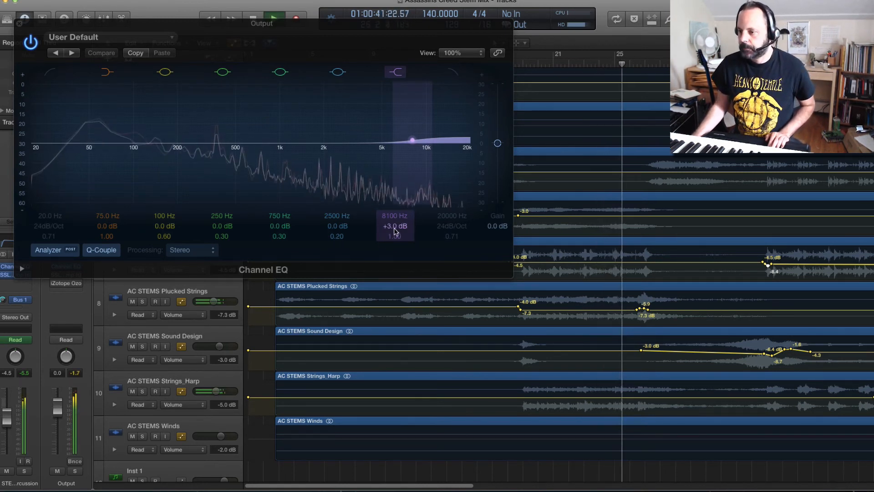
{"action": "left_click_drag", "start_coordinate": [395, 230], "coordinate": [395, 233]}
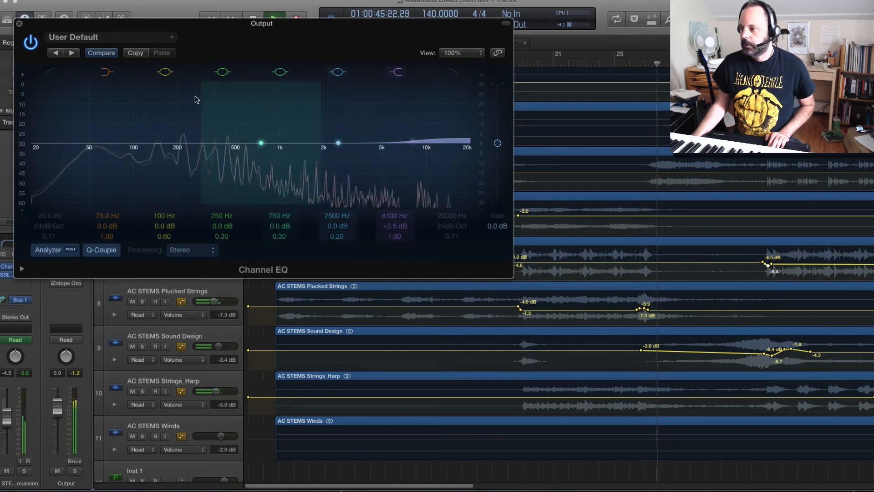
{"action": "left_click", "coordinate": [19, 23]}
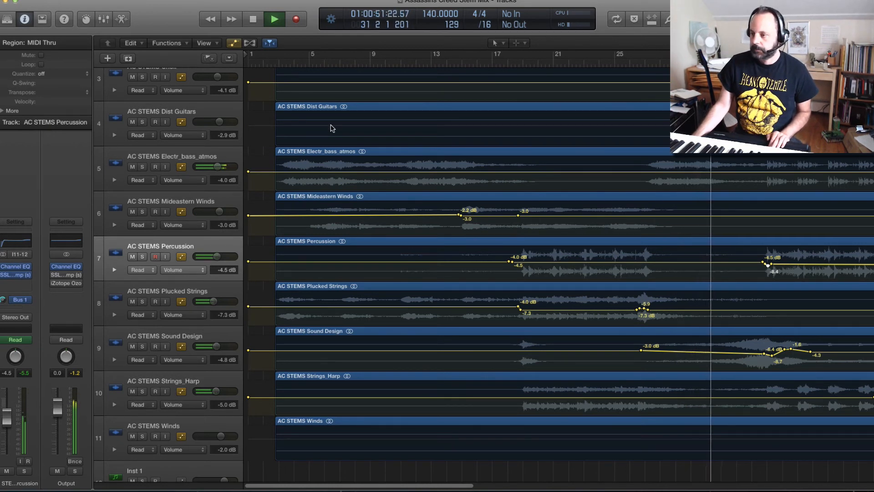
Place the playhead at bar 18, beat 3, and try a cycle range from about bar 18 to bar 28
{"action": "left_click", "coordinate": [519, 66]}
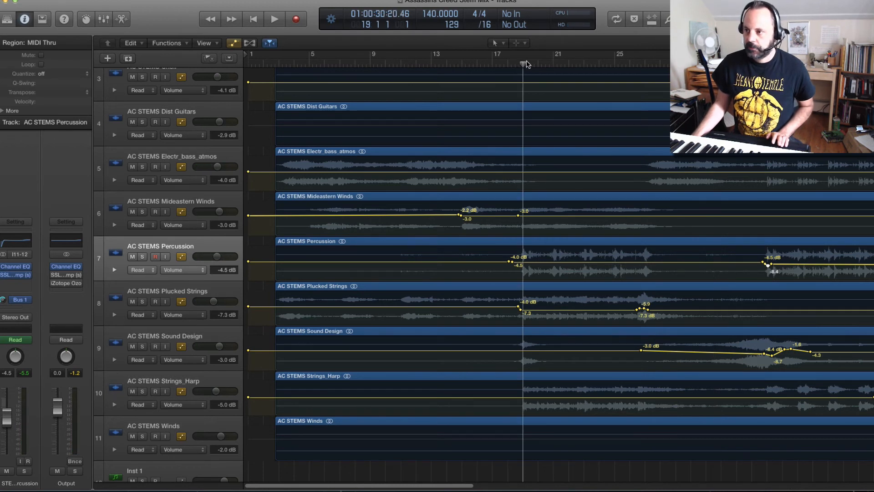
{"action": "mouse_move", "coordinate": [523, 64]}
{"action": "left_mouse_down"}
{"action": "mouse_move", "coordinate": [401, 65]}
{"action": "mouse_move", "coordinate": [515, 64]}
{"action": "left_mouse_up"}
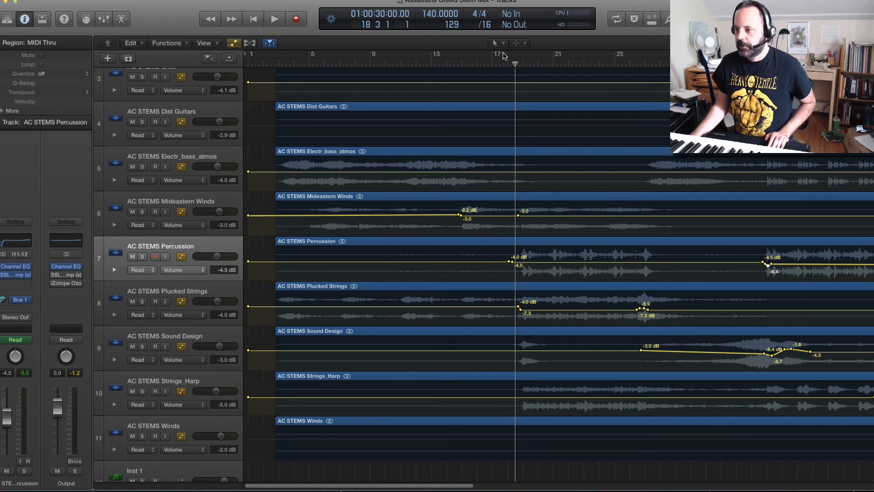
{"action": "left_click_drag", "start_coordinate": [513, 54], "coordinate": [660, 54]}
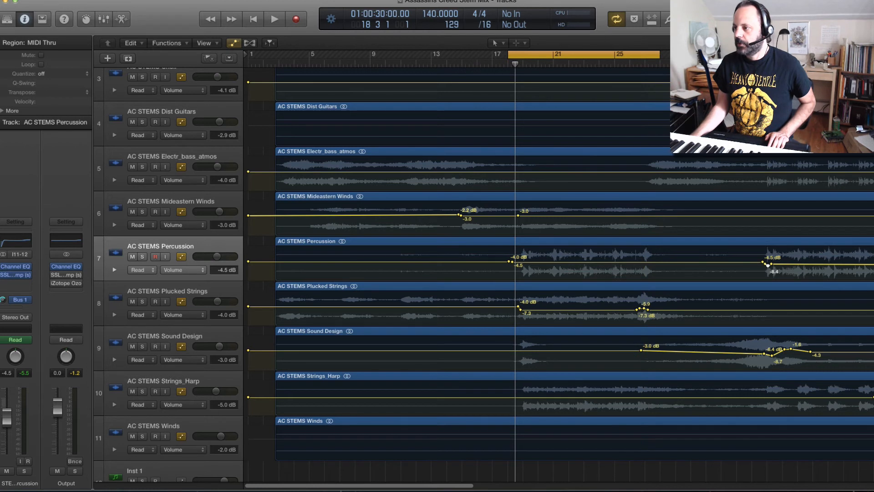
{"action": "left_click", "coordinate": [641, 57]}
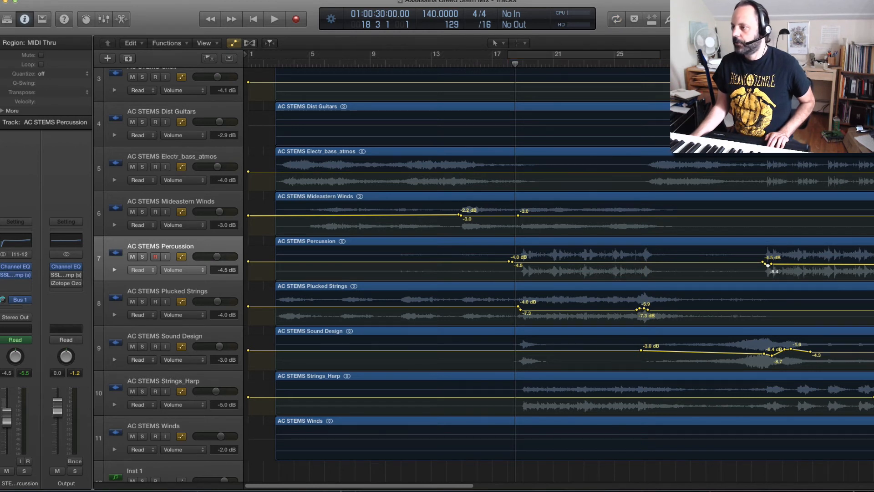
Play the mix through bar 34, turn cycle mode on, and restart playback from just before bar 35
{"action": "key", "text": "shift+period"}
{"action": "key", "text": "shift+period"}
{"action": "key", "text": "space"}
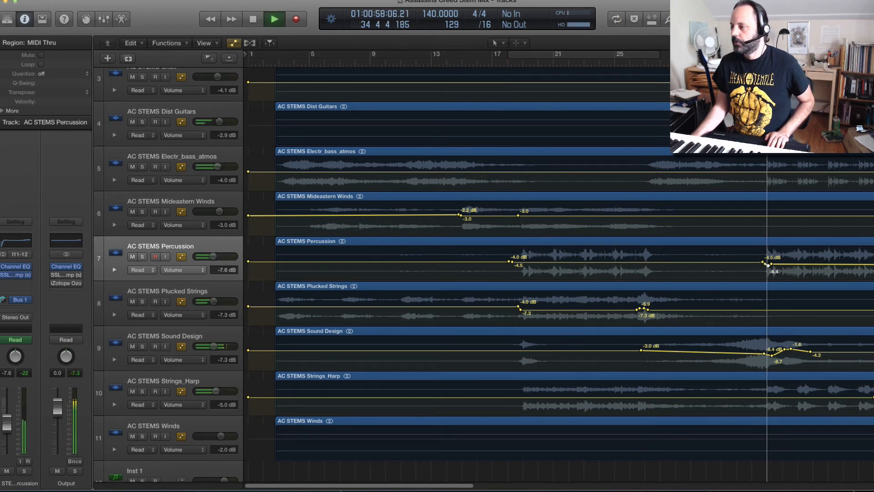
{"action": "key", "text": "space"}
{"action": "key", "text": "c"}
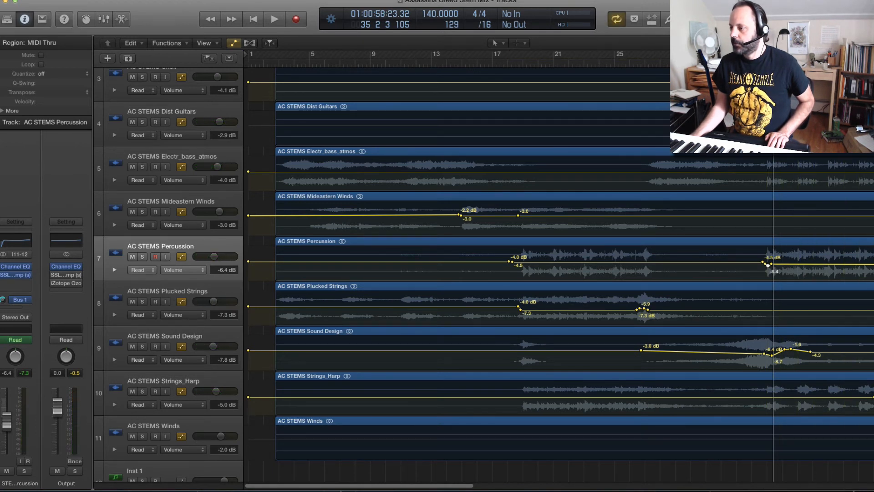
{"action": "key", "text": "comma"}
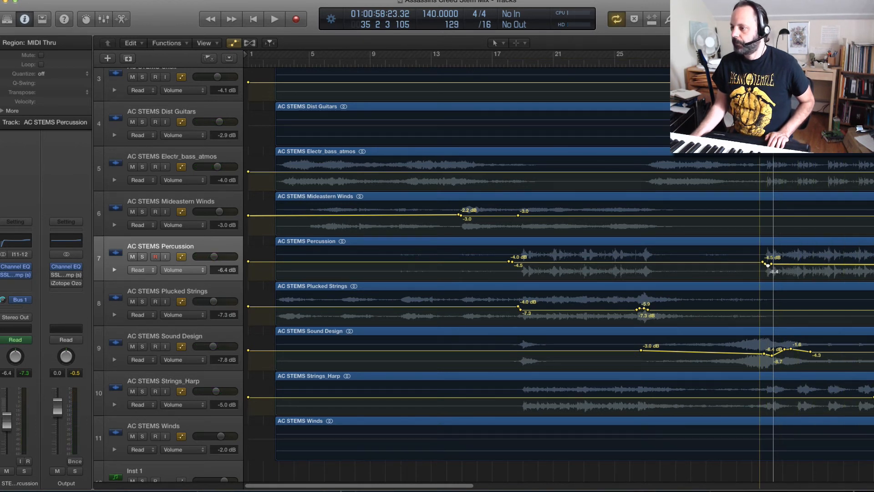
{"action": "key", "text": "space"}
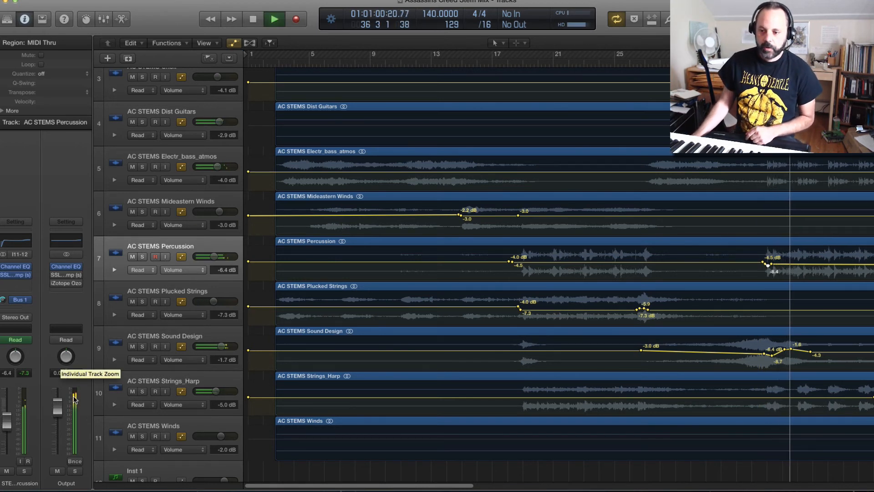
Open the Output channel's SSLComp, and examine its attack, threshold and compression meter while replaying the cycled section
{"action": "left_click", "coordinate": [66, 275]}
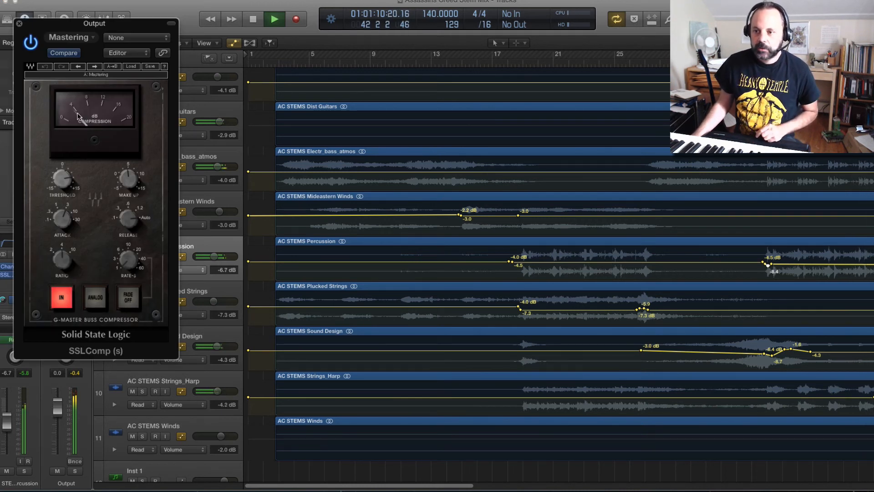
{"action": "key", "text": "space"}
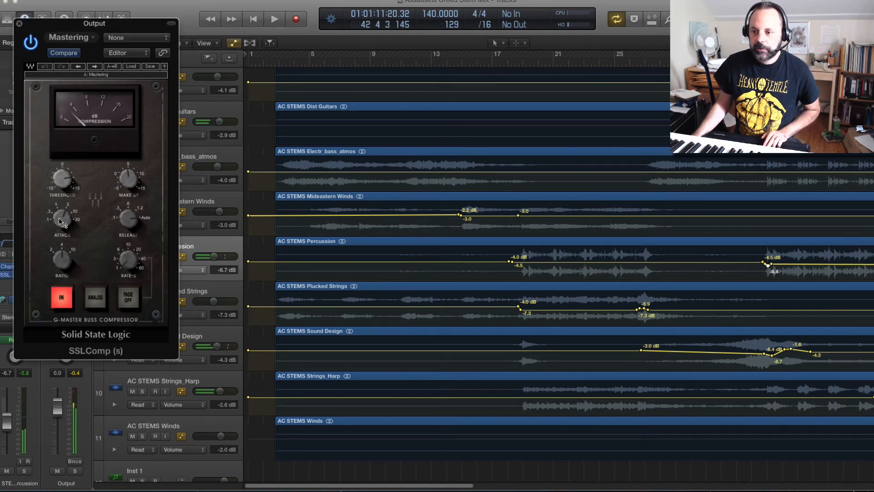
{"action": "left_click_drag", "start_coordinate": [61, 221], "coordinate": [66, 210]}
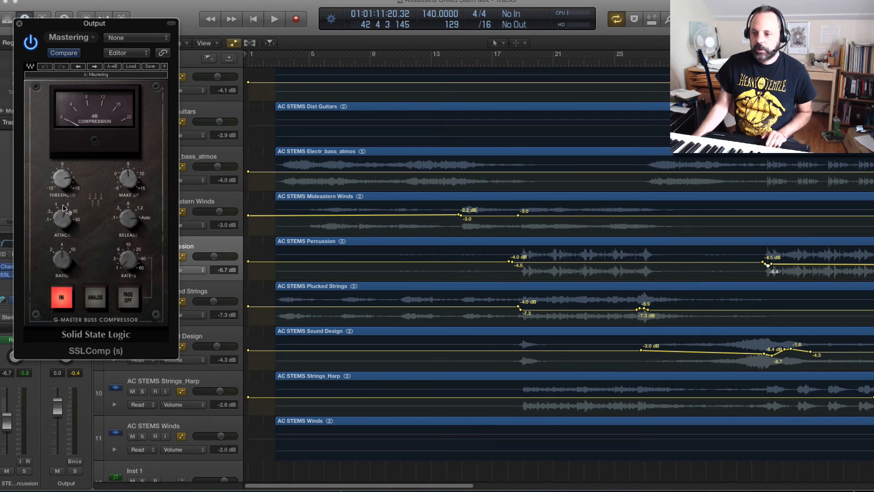
{"action": "mouse_move", "coordinate": [69, 209]}
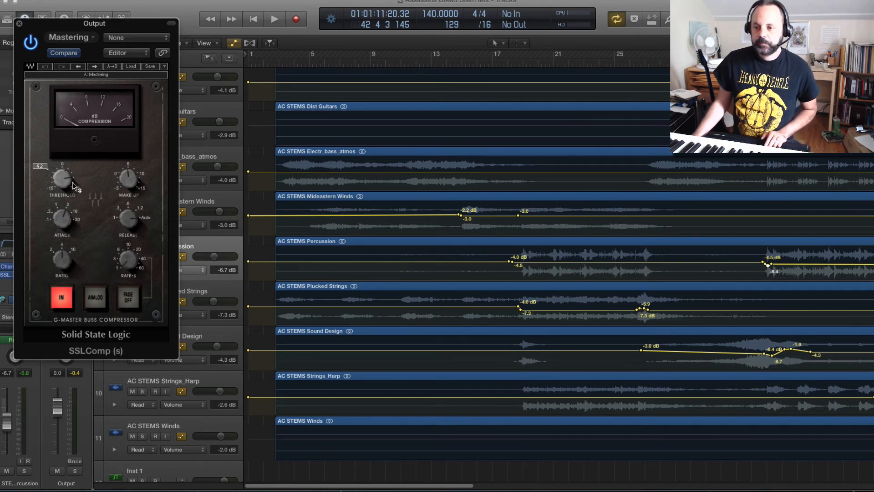
{"action": "key", "text": "space"}
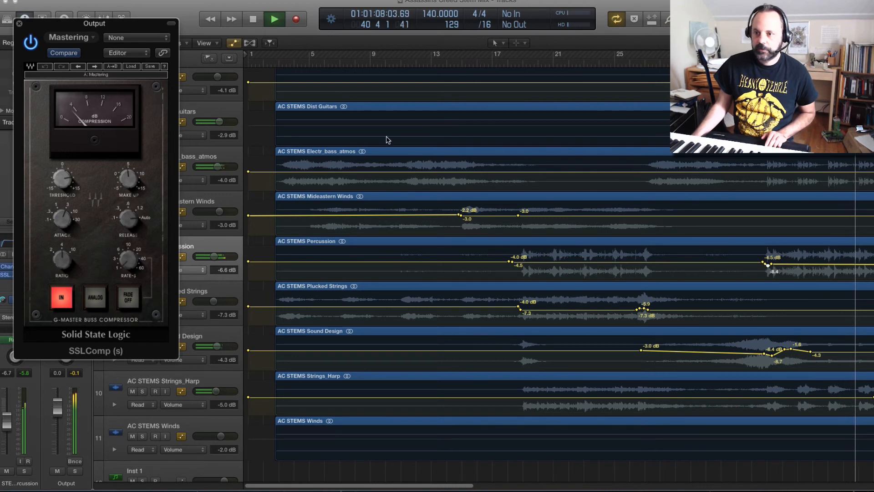
Close the Output channel's SSLComp and replay the cycled section from about bar 34 to audition the bus compression
{"action": "key", "text": "space"}
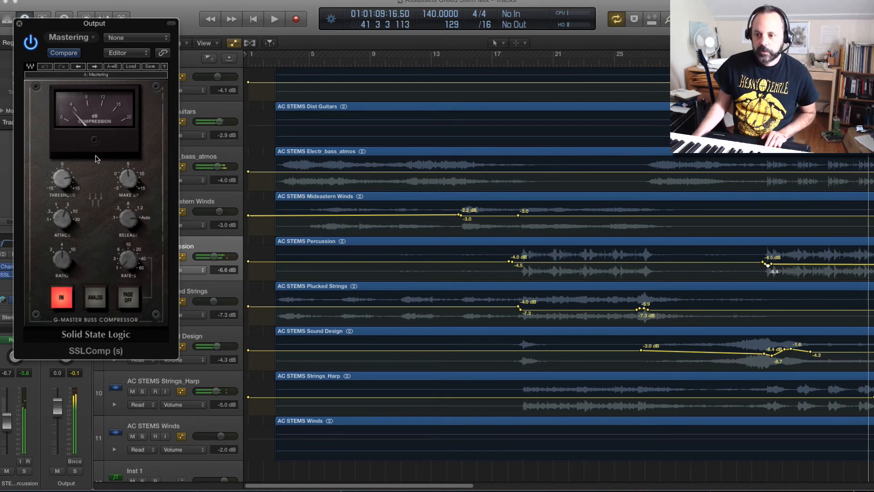
{"action": "left_click", "coordinate": [19, 23]}
{"action": "key", "text": "space"}
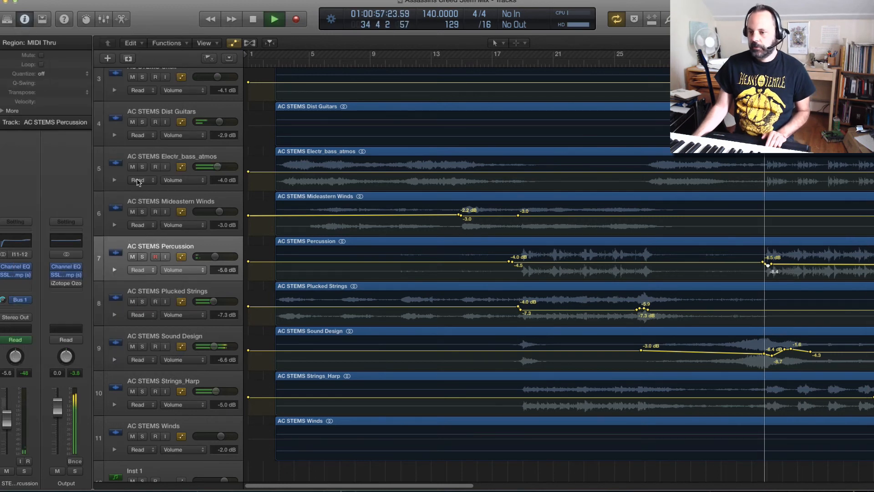
{"action": "key", "text": "space"}
{"action": "mouse_move", "coordinate": [54, 277]}
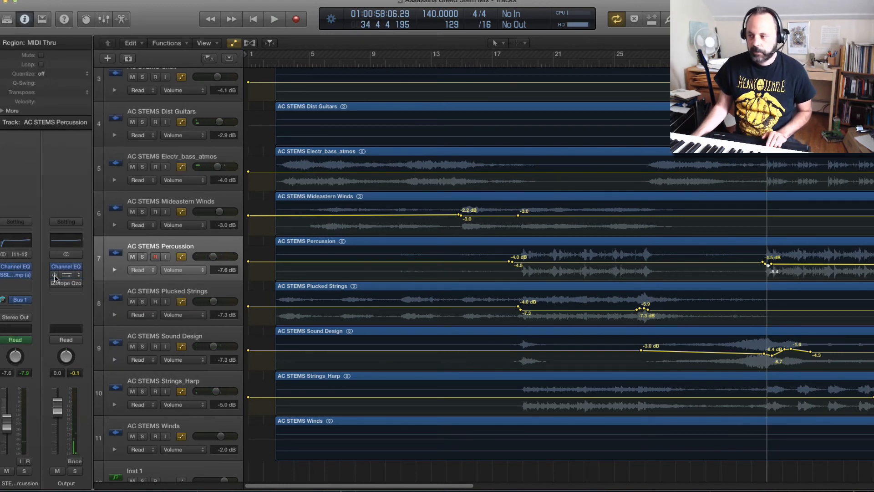
{"action": "key", "text": "space"}
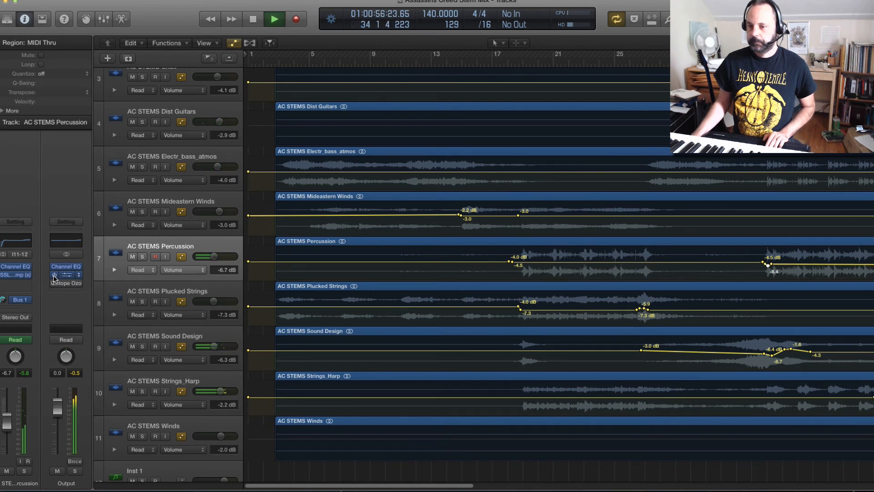
{"action": "key", "text": "space"}
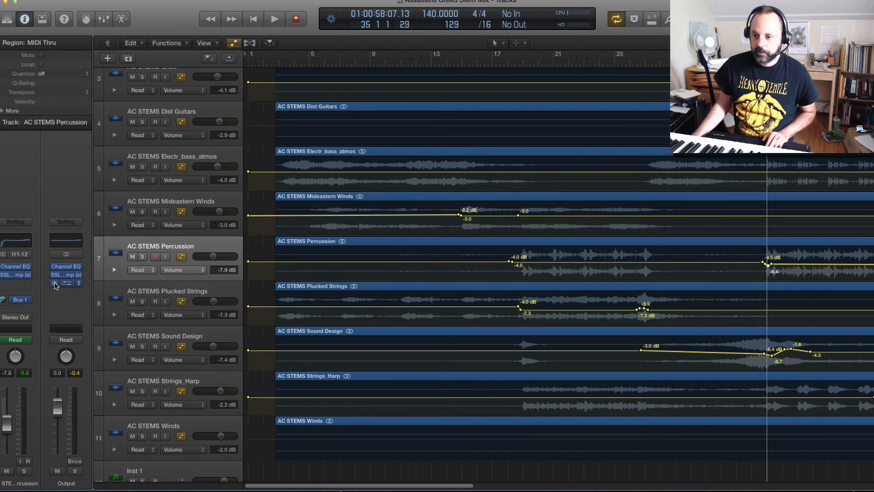
Enable the iZotope Ozone insert on the Output channel and audition it by replaying the cycled section
{"action": "key", "text": "space"}
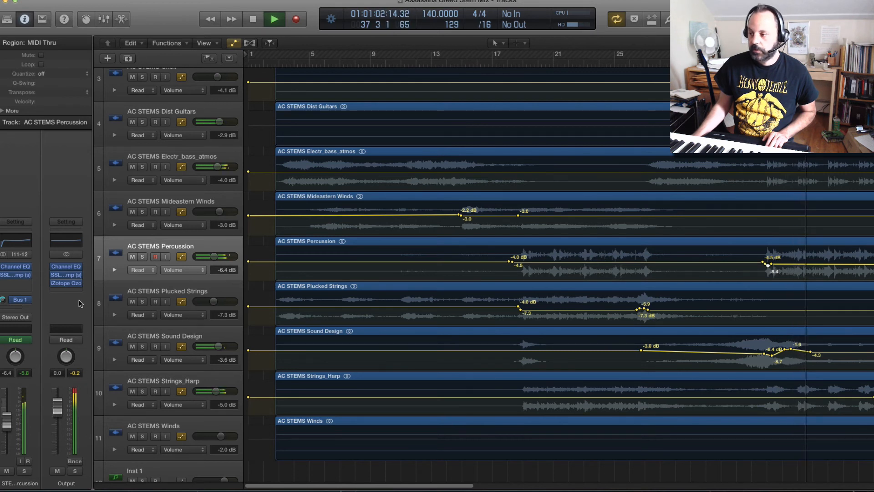
{"action": "key", "text": "space"}
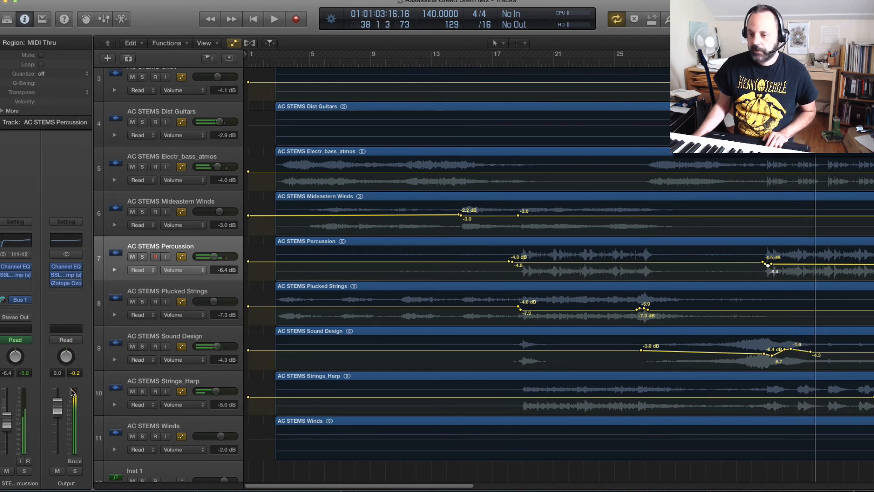
{"action": "key", "text": "space"}
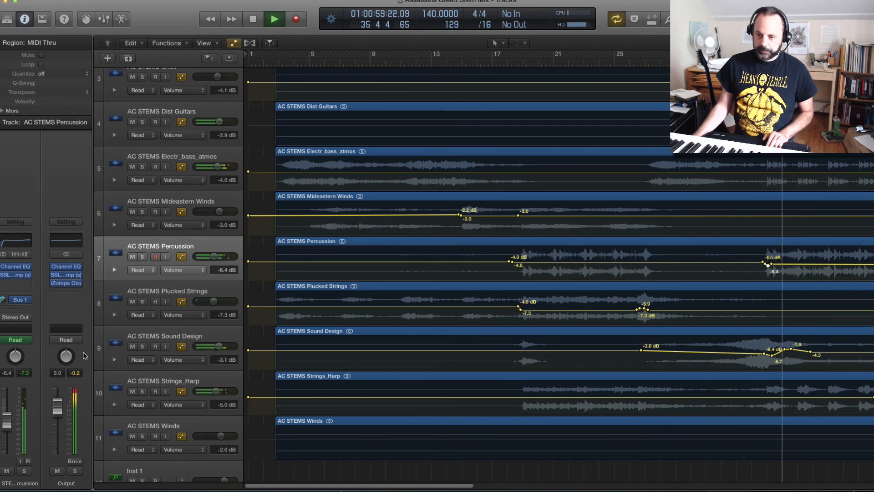
{"action": "key", "text": "space"}
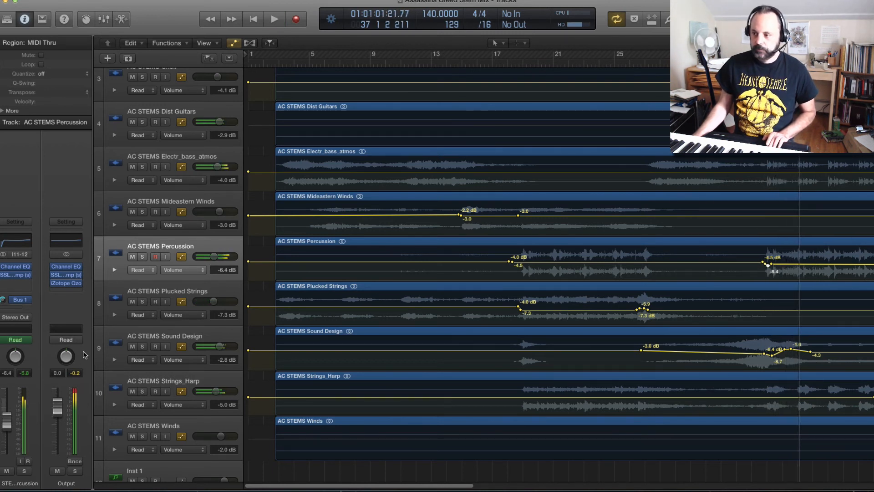
Open the Output channel's iZotope Ozone 6, examine the Maximizer's threshold, ceiling and limiting during playback, and close it
{"action": "left_click", "coordinate": [68, 283]}
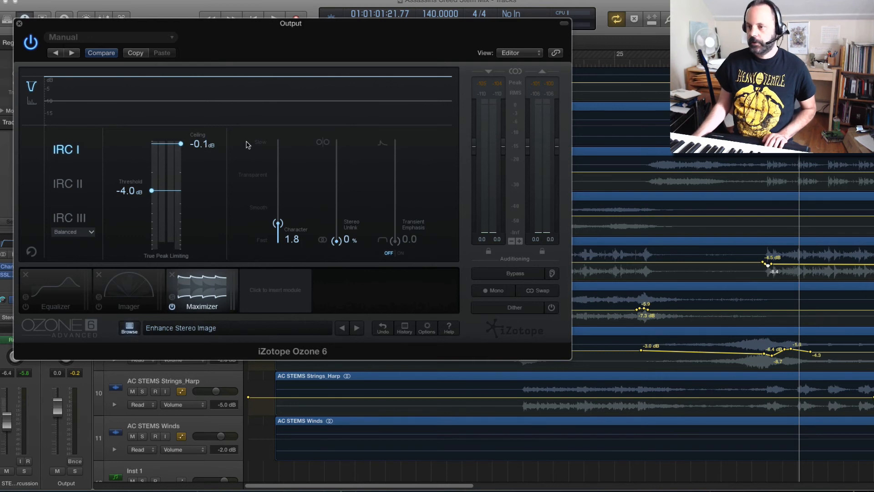
{"action": "key", "text": "space"}
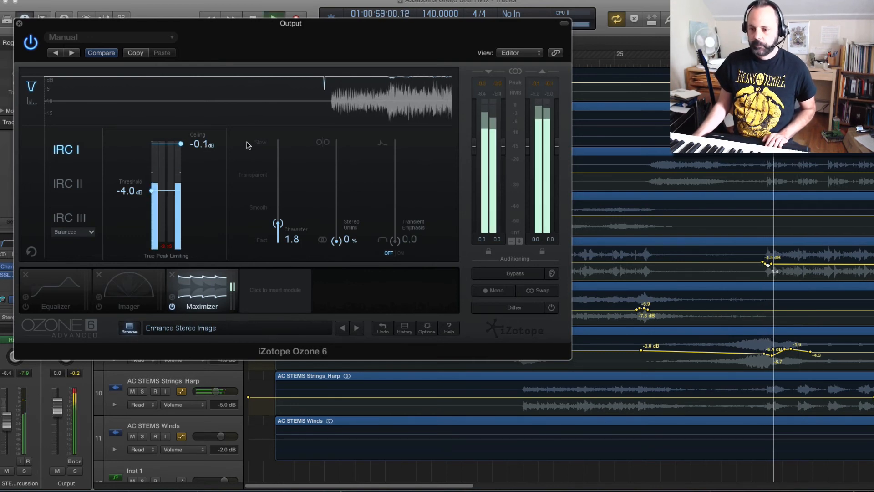
{"action": "left_click", "coordinate": [19, 24]}
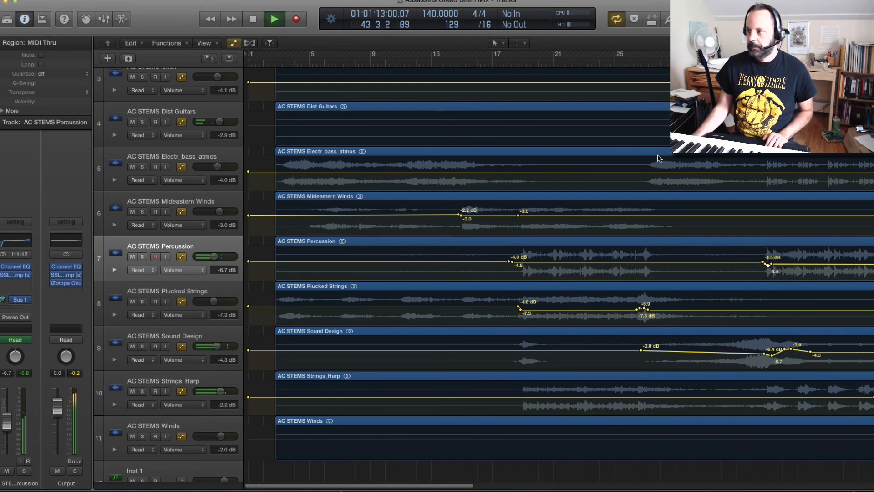
Stop playback, turn cycle mode off, and place the playhead at bar 2, beat 3
{"action": "key", "text": "space"}
{"action": "key", "text": "c"}
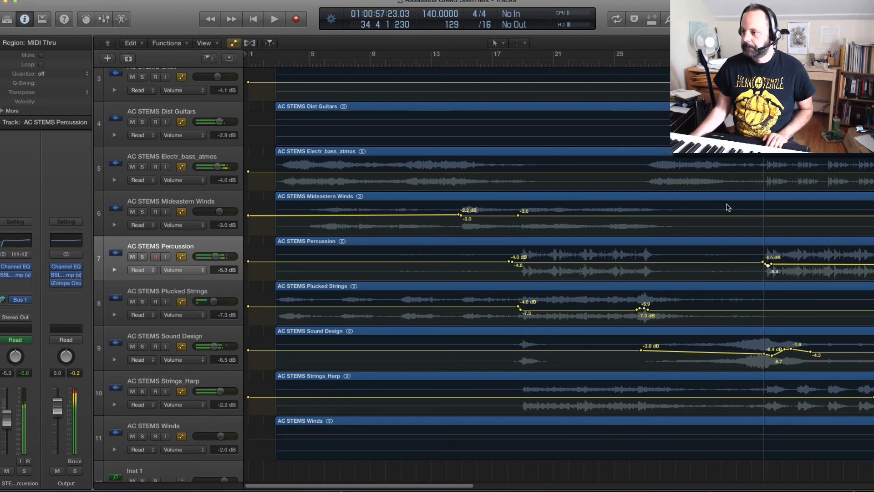
{"action": "scroll", "coordinate": [422, 476], "scroll_direction": "right", "scroll_amount": 15}
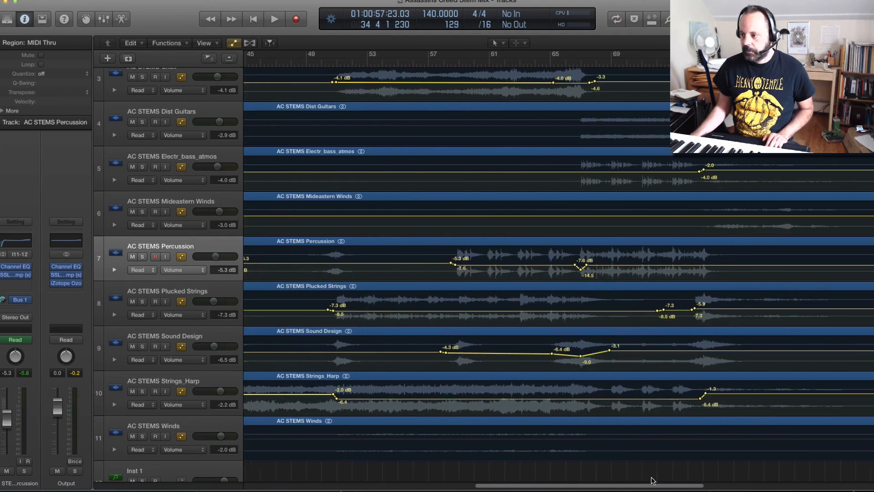
{"action": "scroll", "coordinate": [558, 273], "scroll_direction": "left", "scroll_amount": 15}
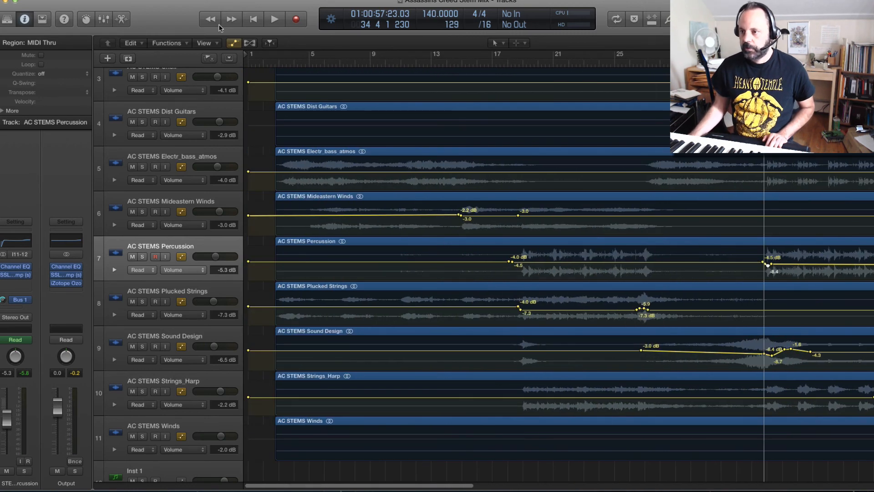
{"action": "left_click", "coordinate": [268, 64]}
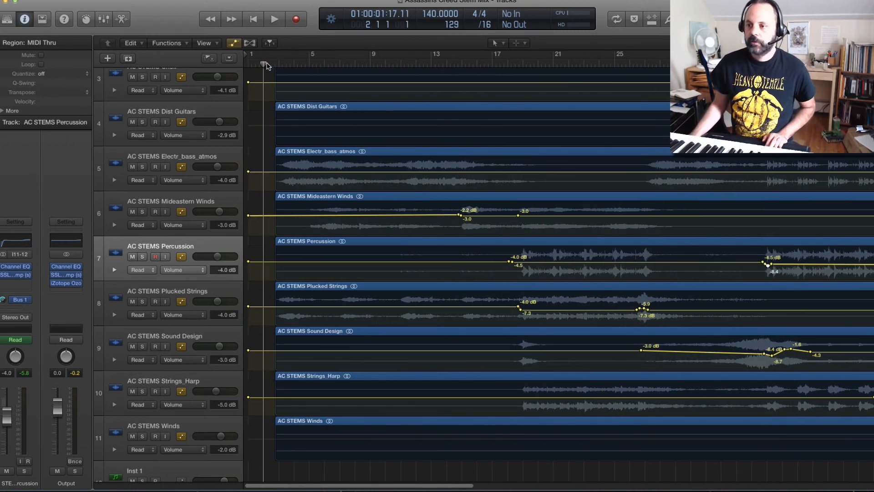
{"action": "left_click_drag", "start_coordinate": [268, 66], "coordinate": [272, 64]}
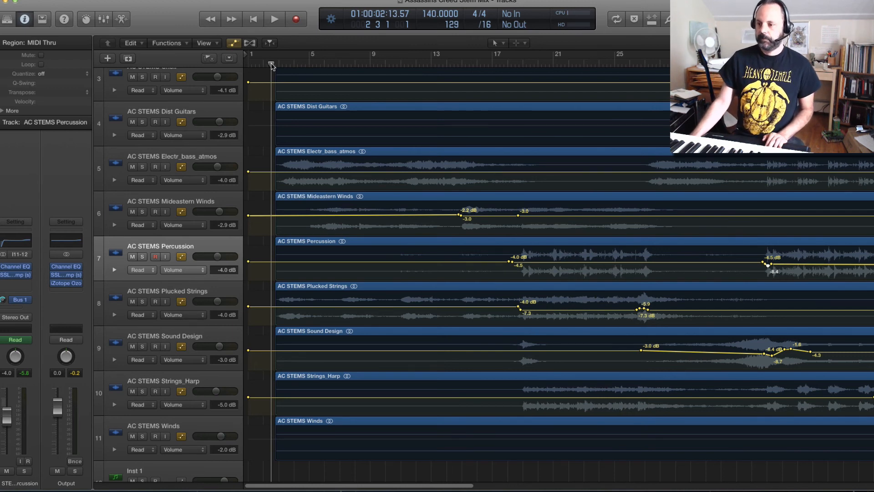
Hide and reshow the track automation, and play the full mix from bar 2, beat 3 through bar 85
{"action": "key", "text": "a"}
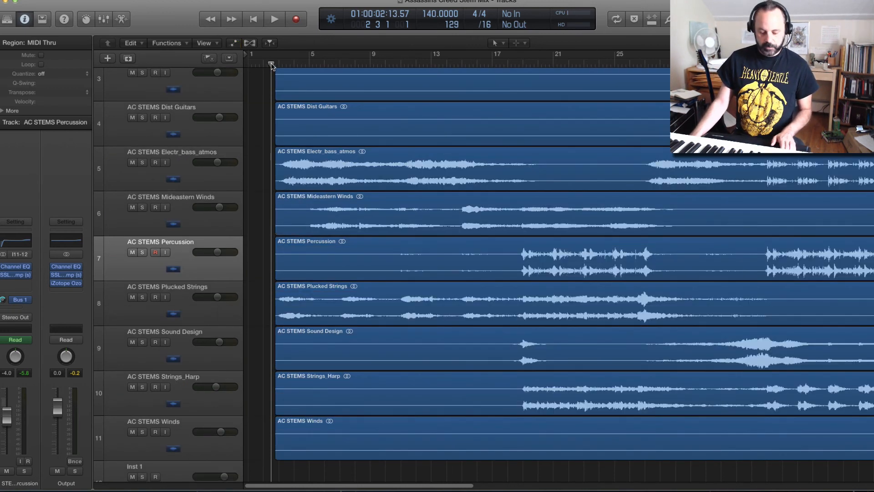
{"action": "key", "text": "a"}
{"action": "key", "text": "space"}
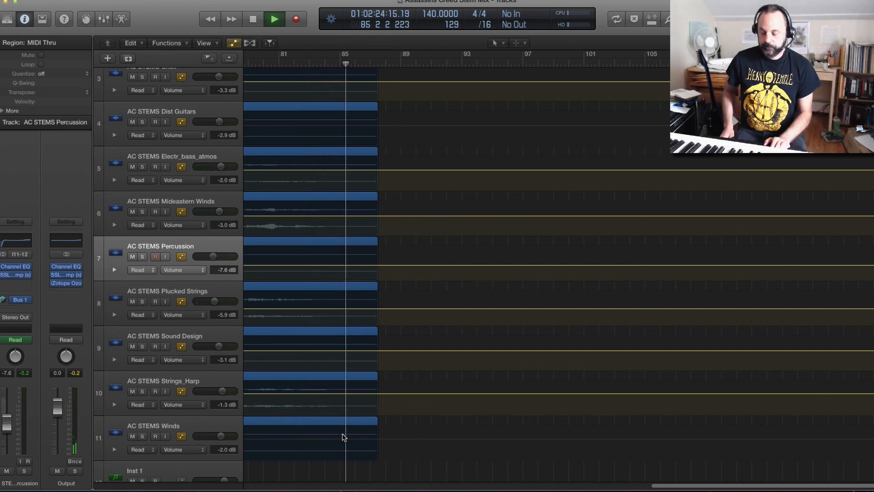
{"action": "key", "text": "space"}
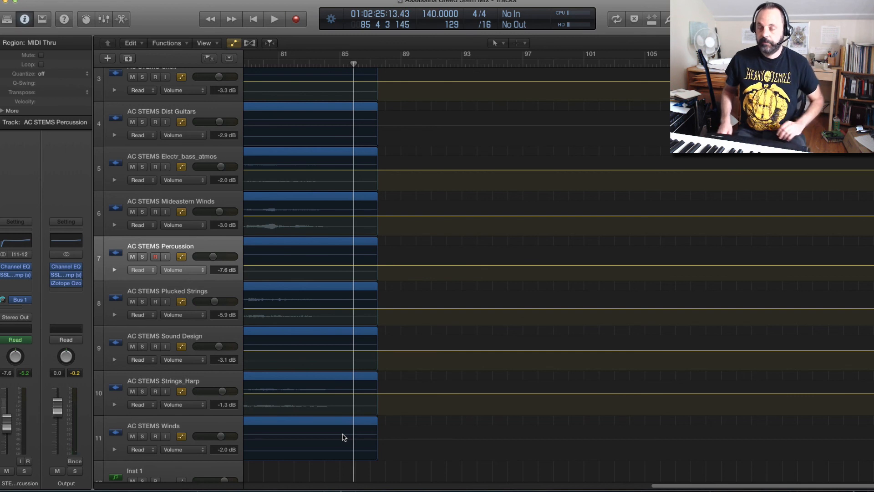